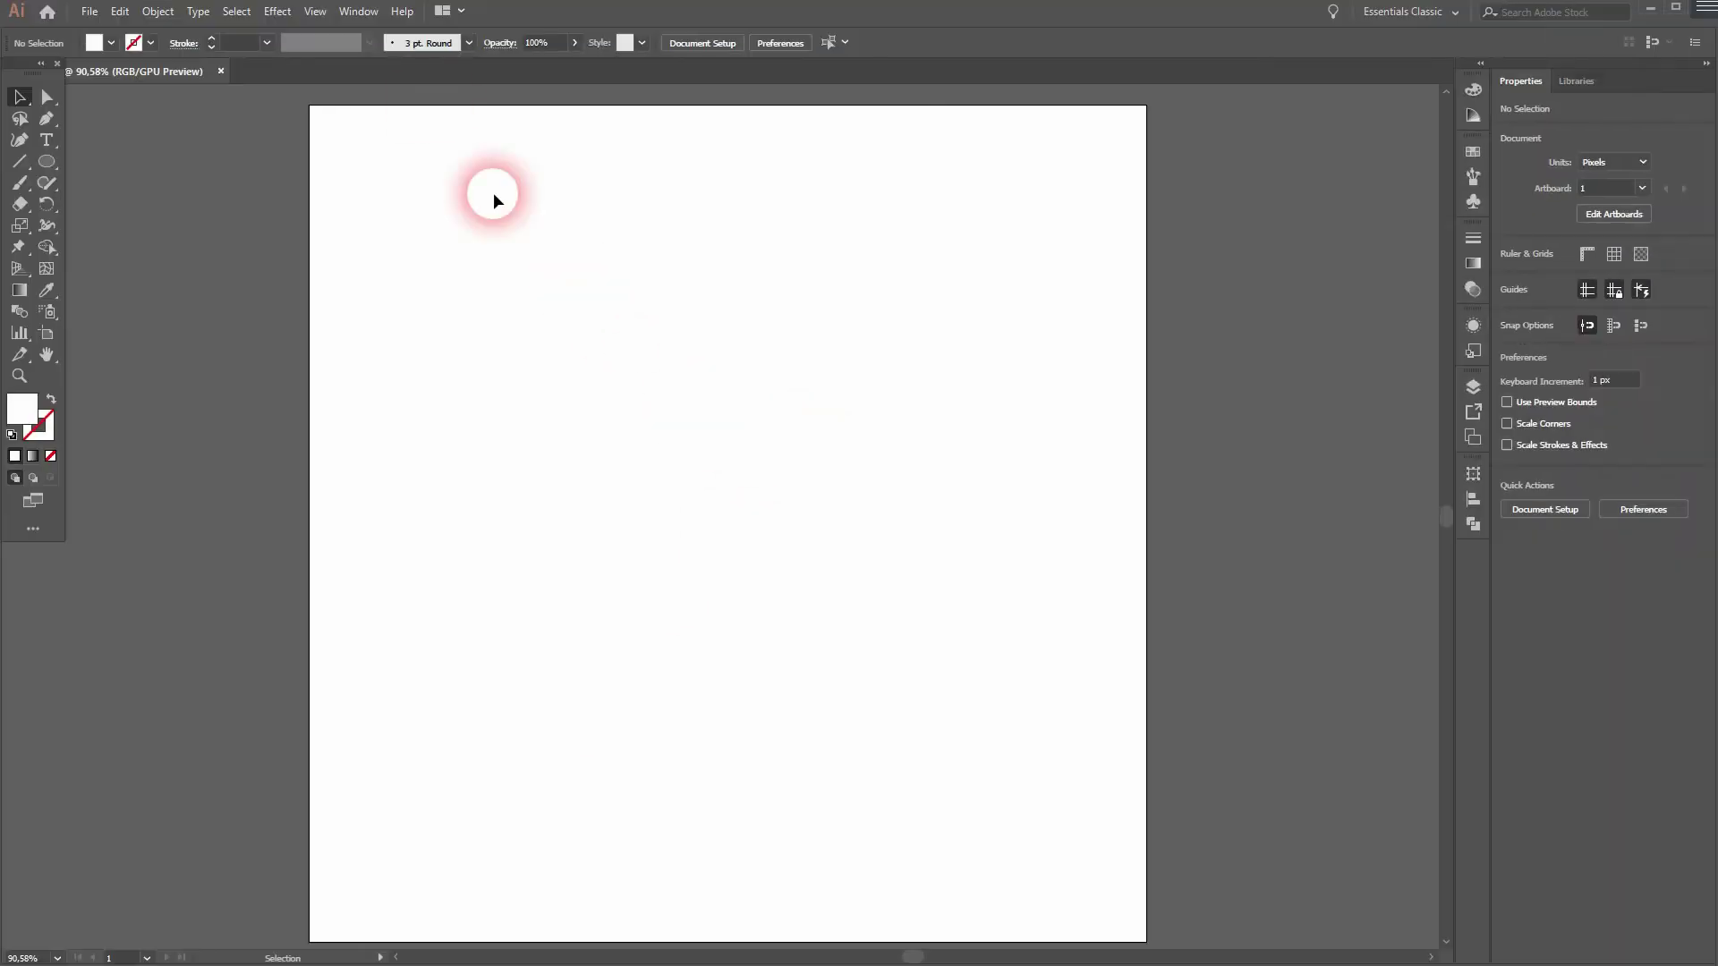
# Type 'Company' in black fill on the artboard.
pyautogui.click(327, 12)
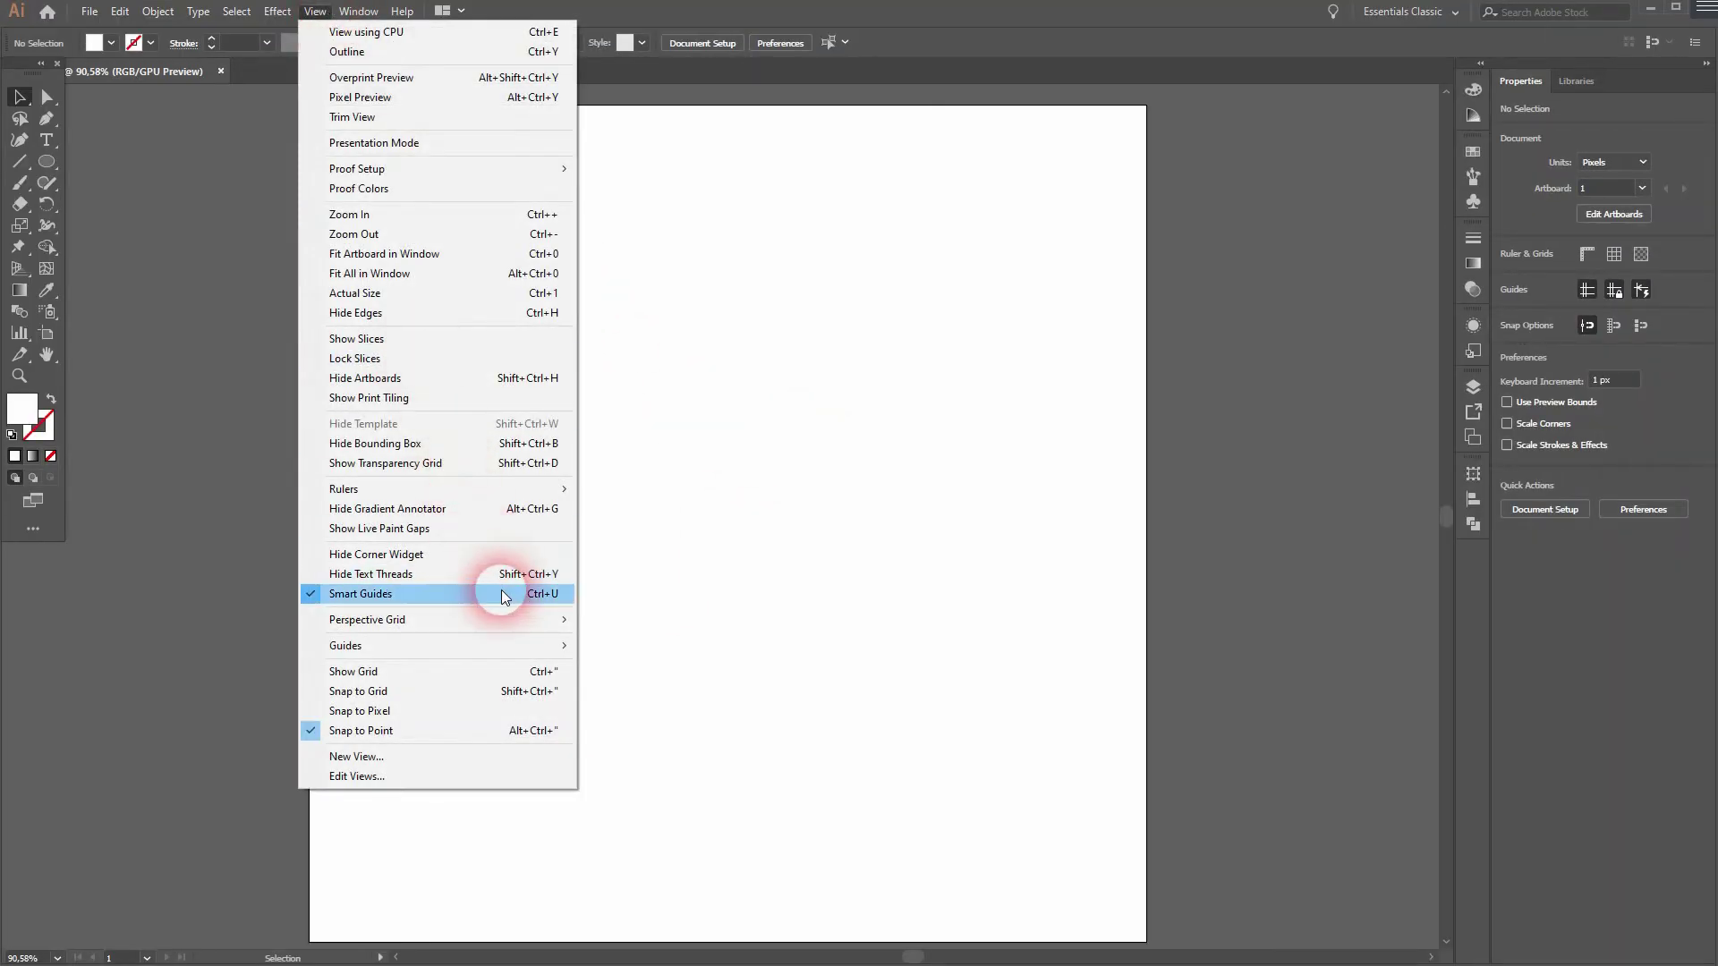
pyautogui.click(641, 499)
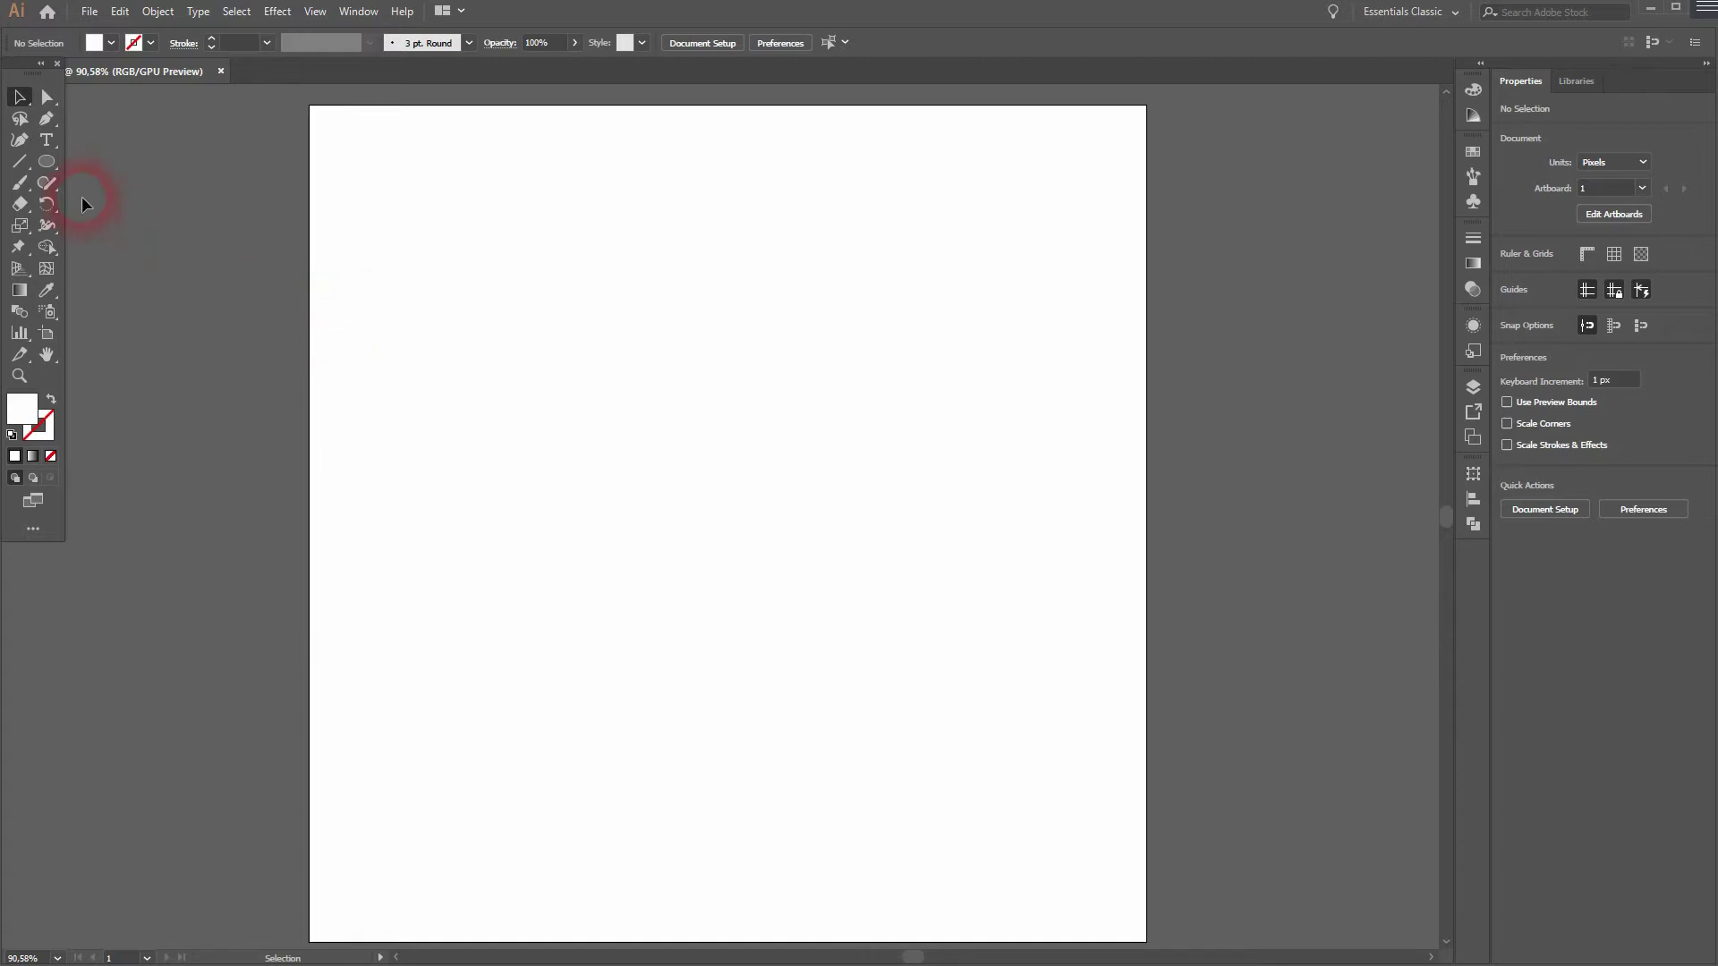
pyautogui.click(47, 141)
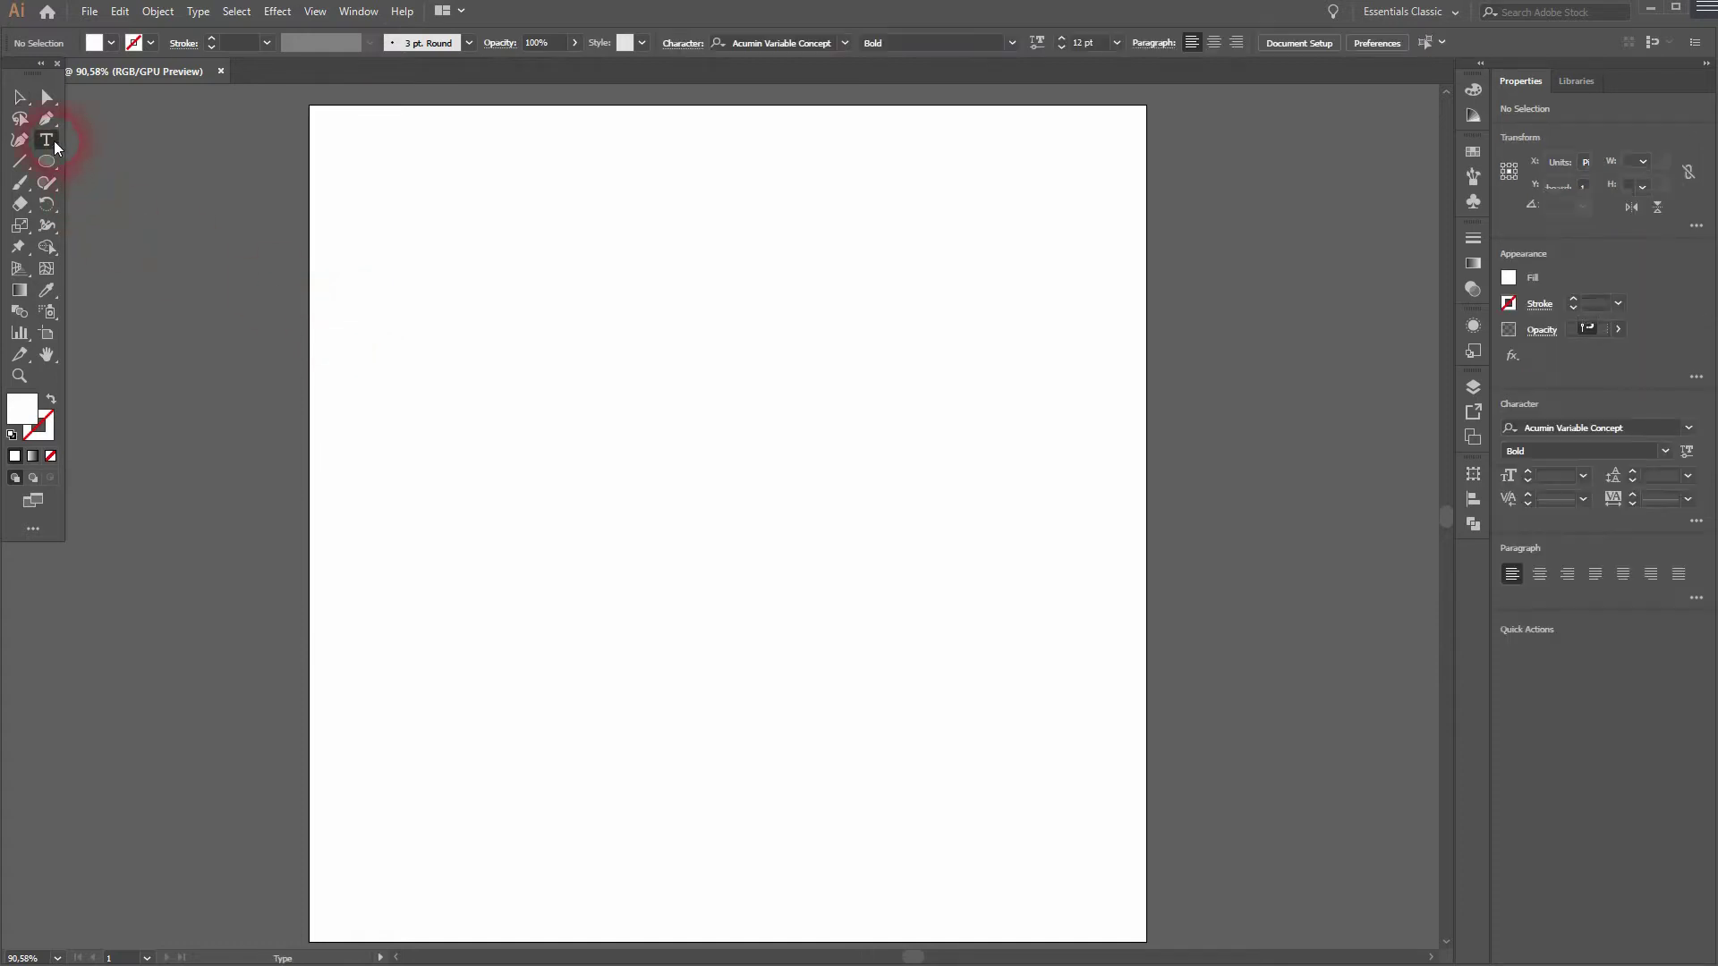
pyautogui.click(94, 43)
pyautogui.click(273, 126)
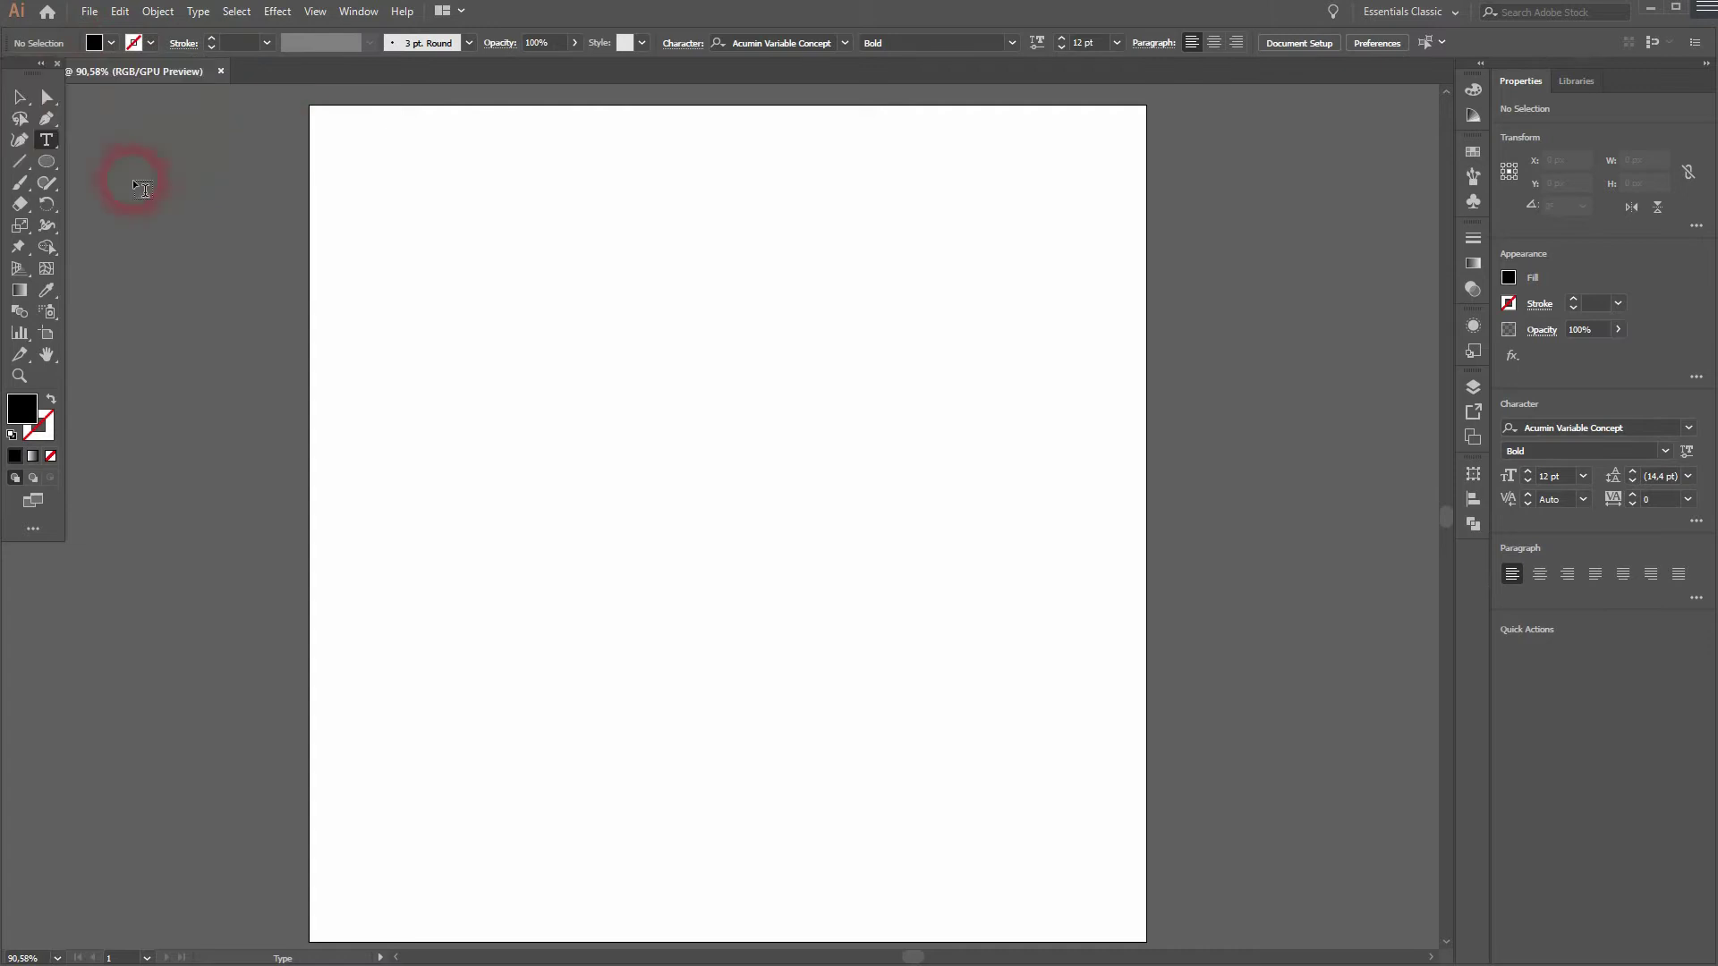
pyautogui.click(569, 414)
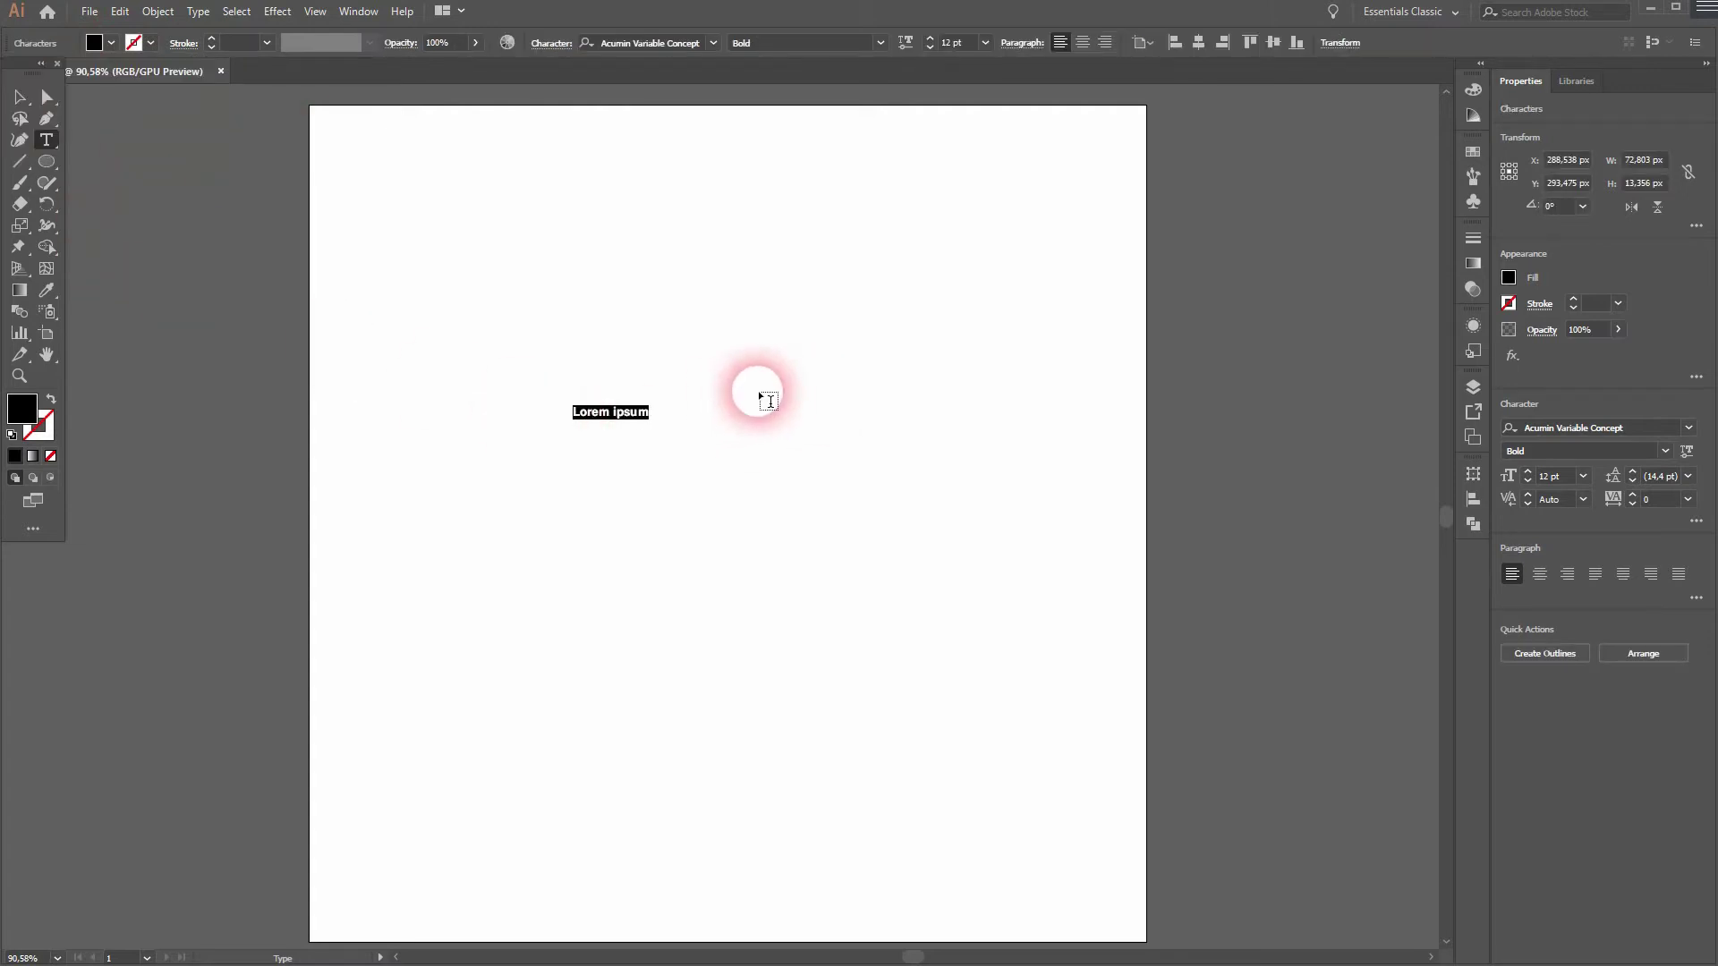
pyautogui.write('Company')
# Make Company Bold, enlarge it to about 345 px wide, and move it left.
pyautogui.click(1653, 433)
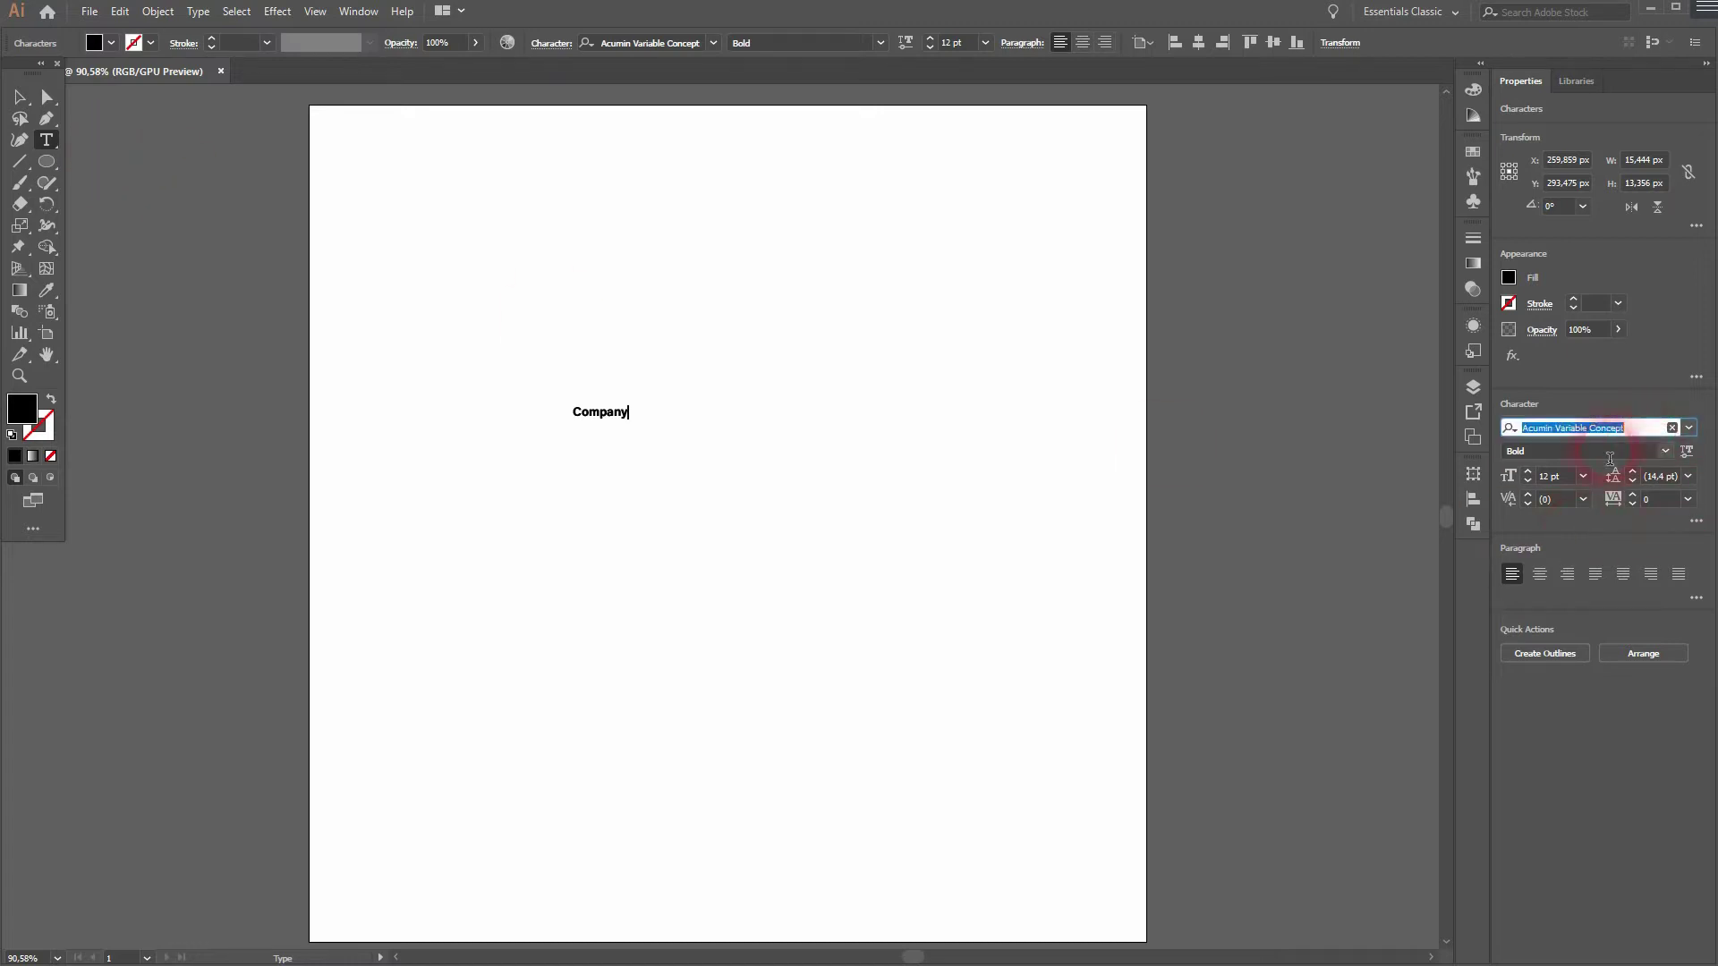
pyautogui.click(1610, 450)
pyautogui.click(20, 96)
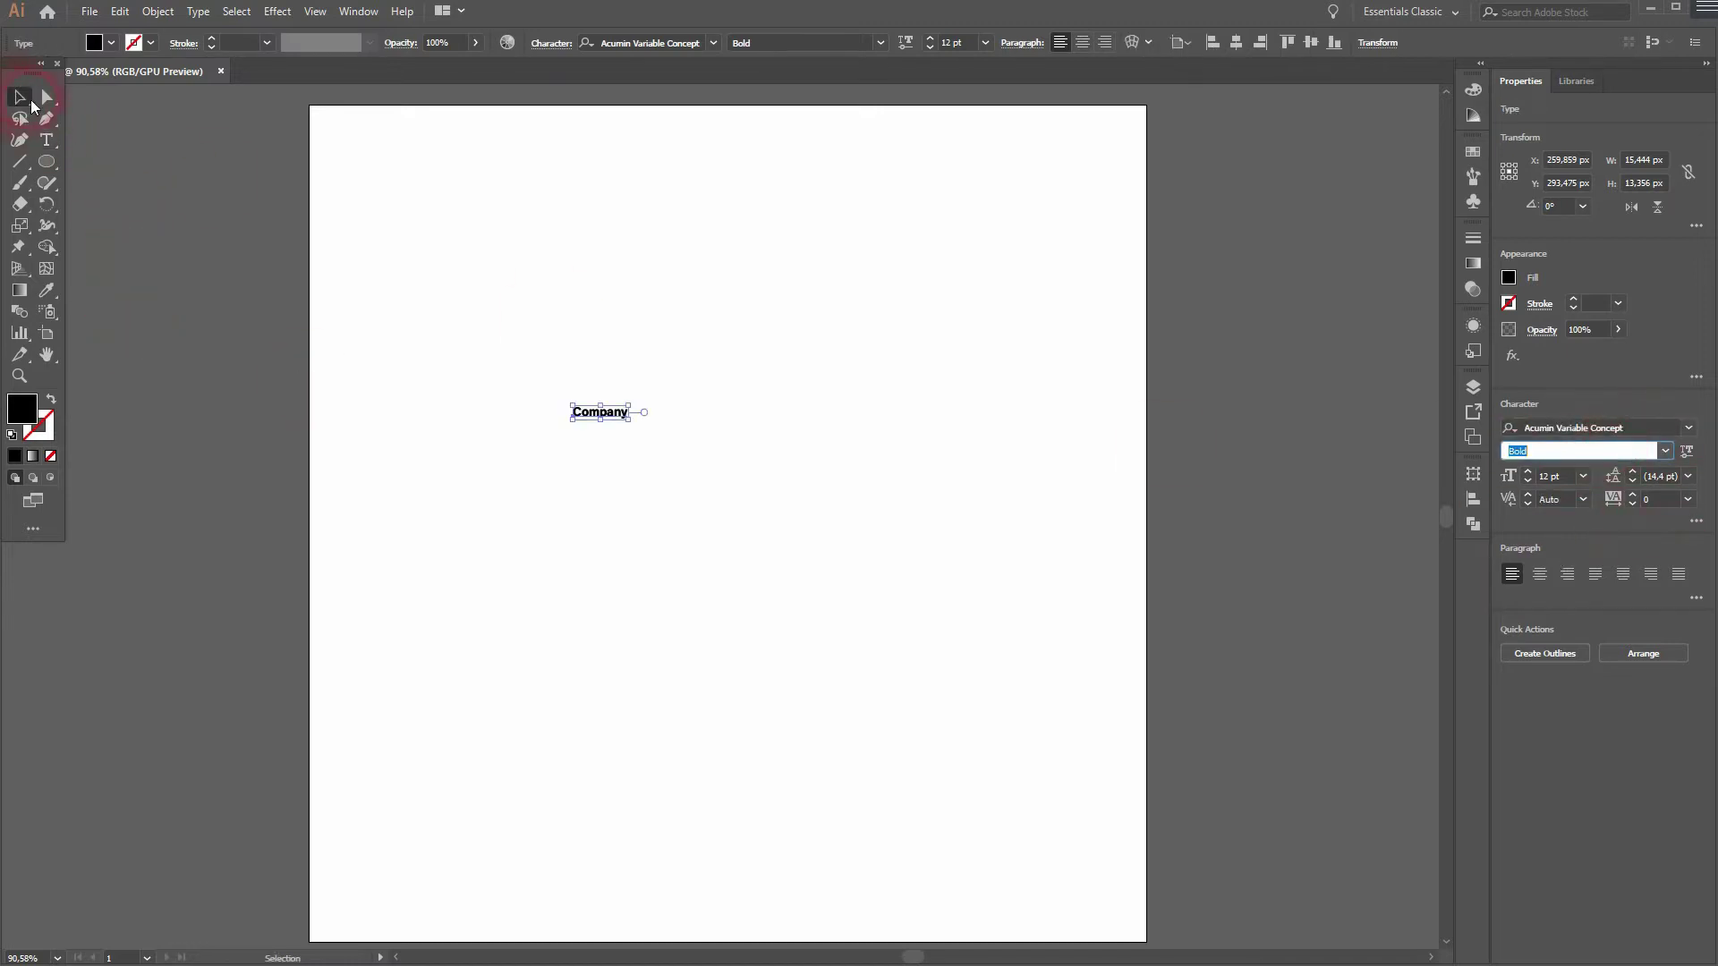
pyautogui.moveTo(641, 403); pyautogui.dragTo(782, 341)
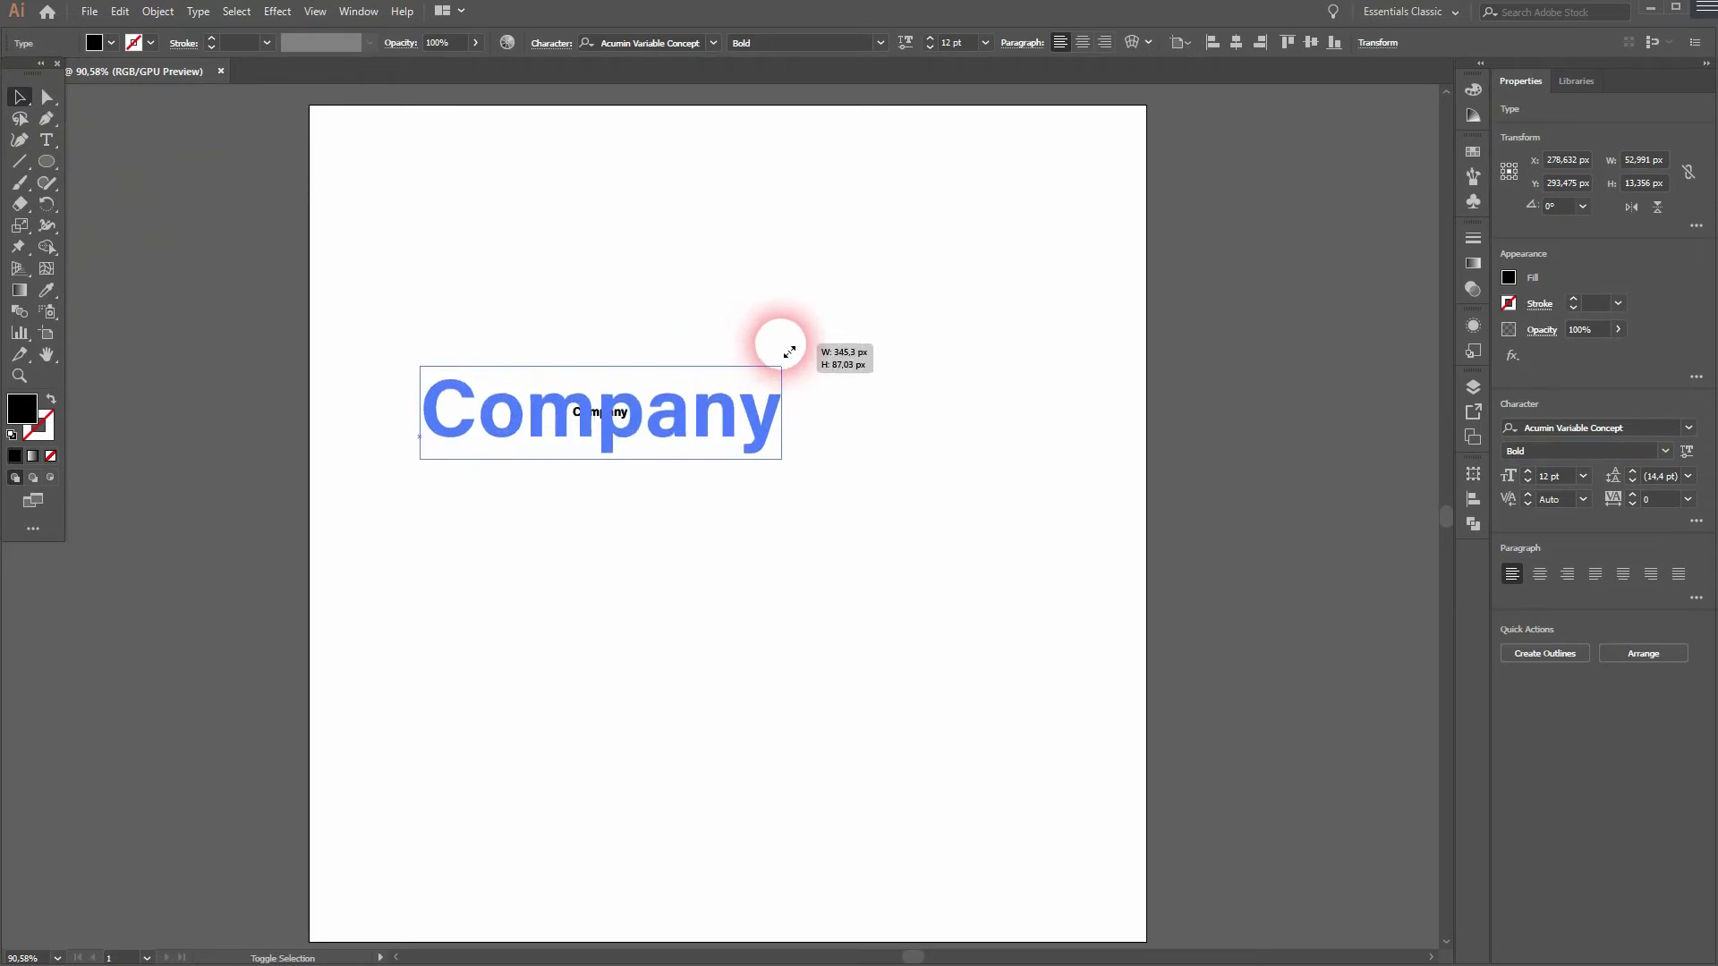
pyautogui.moveTo(616, 429); pyautogui.dragTo(781, 524)
# Retype the duplicated copy as 'LOGO' and move it up and to the right.
pyautogui.doubleClick(781, 523)
pyautogui.doubleClick(783, 525)
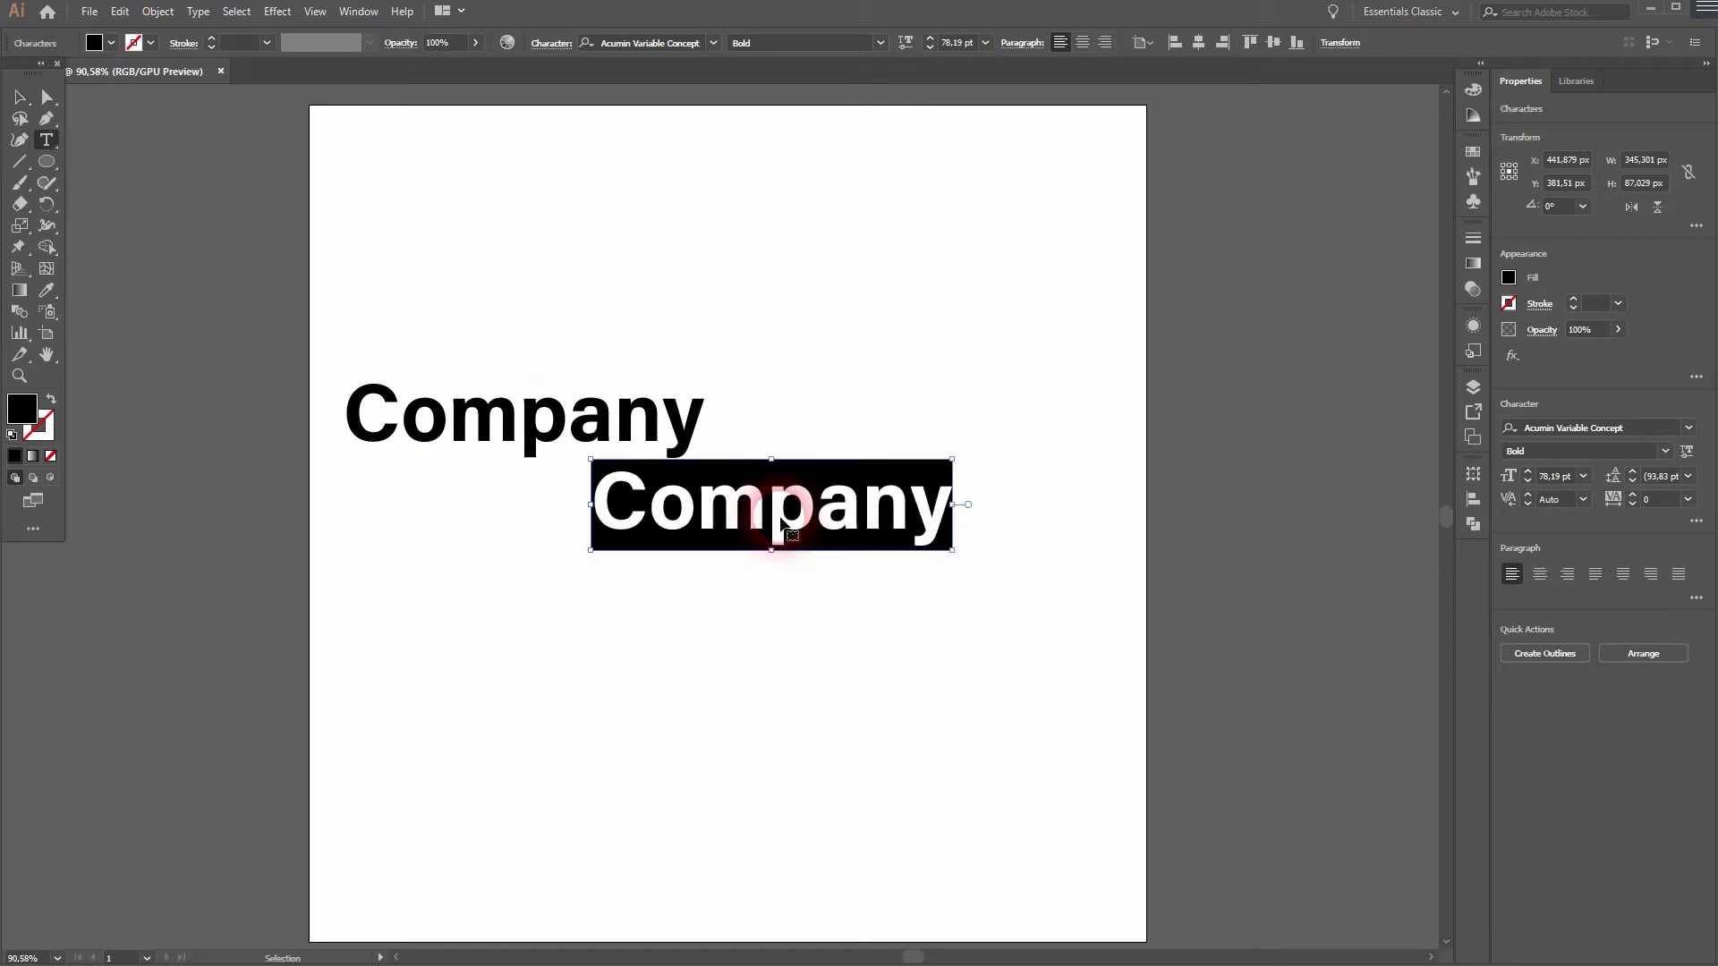
pyautogui.write('LOGO')
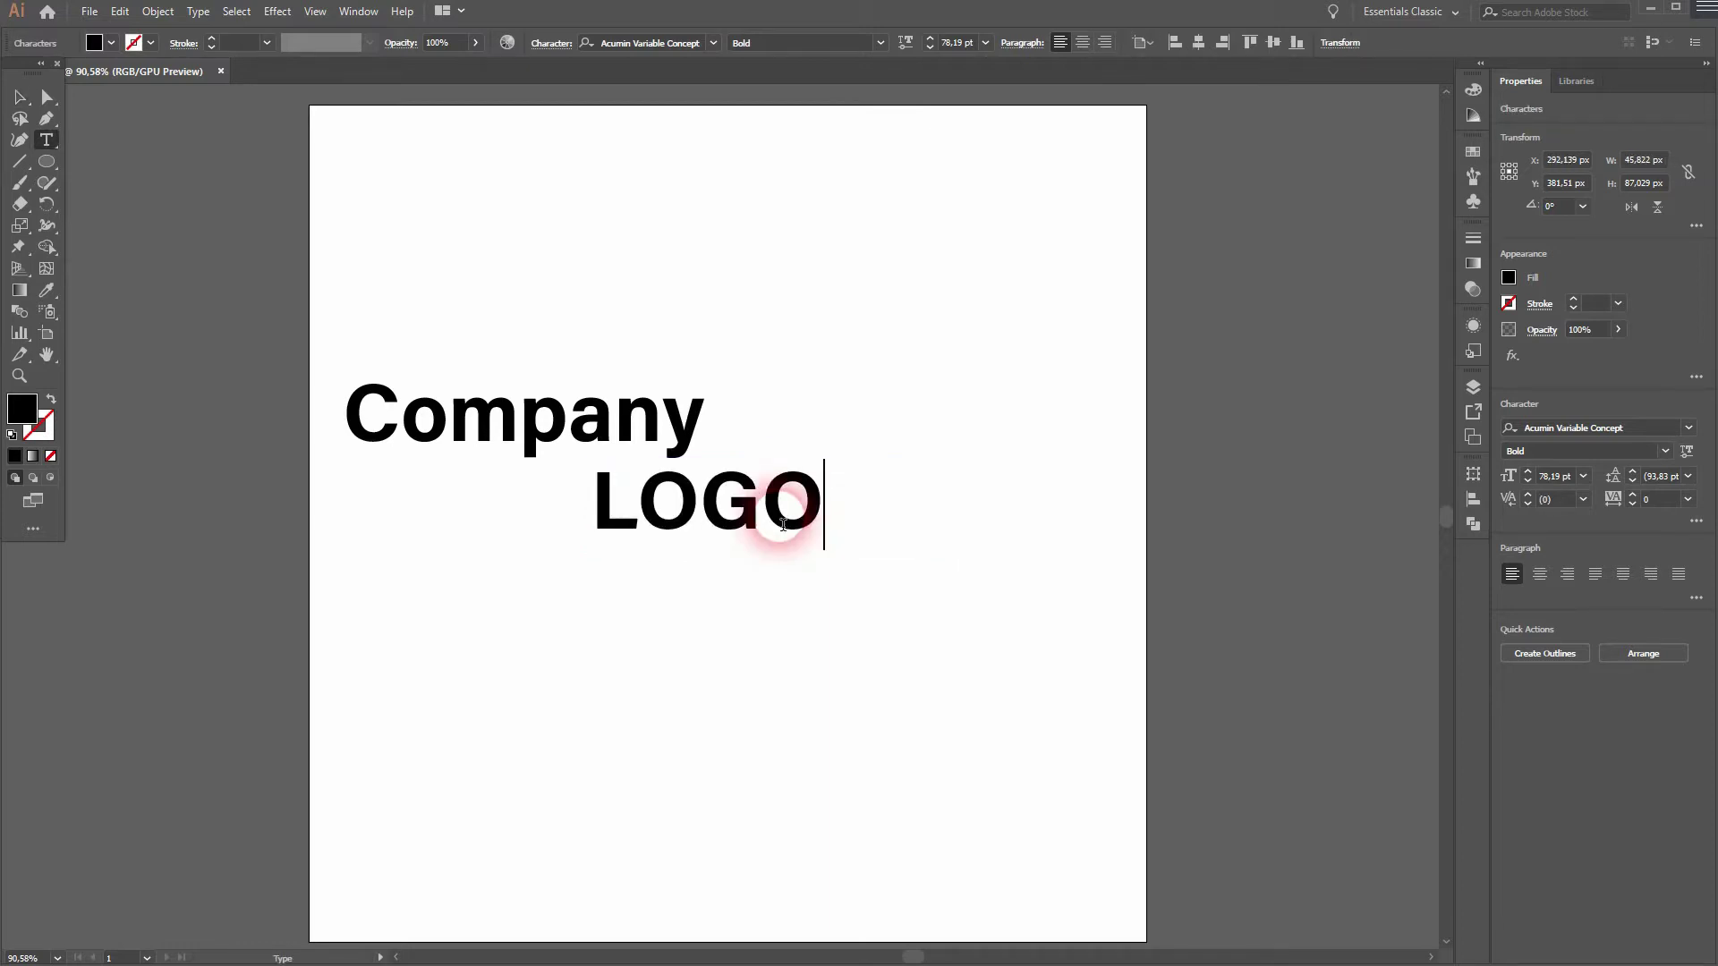
pyautogui.click(19, 98)
pyautogui.moveTo(701, 528); pyautogui.dragTo(808, 508)
# Draw a rectangle about 243.59 × 67.52 px over LOGO and fill it light yellow.
pyautogui.click(798, 629)
pyautogui.click(782, 614)
pyautogui.moveTo(48, 161); pyautogui.dragTo(137, 167)
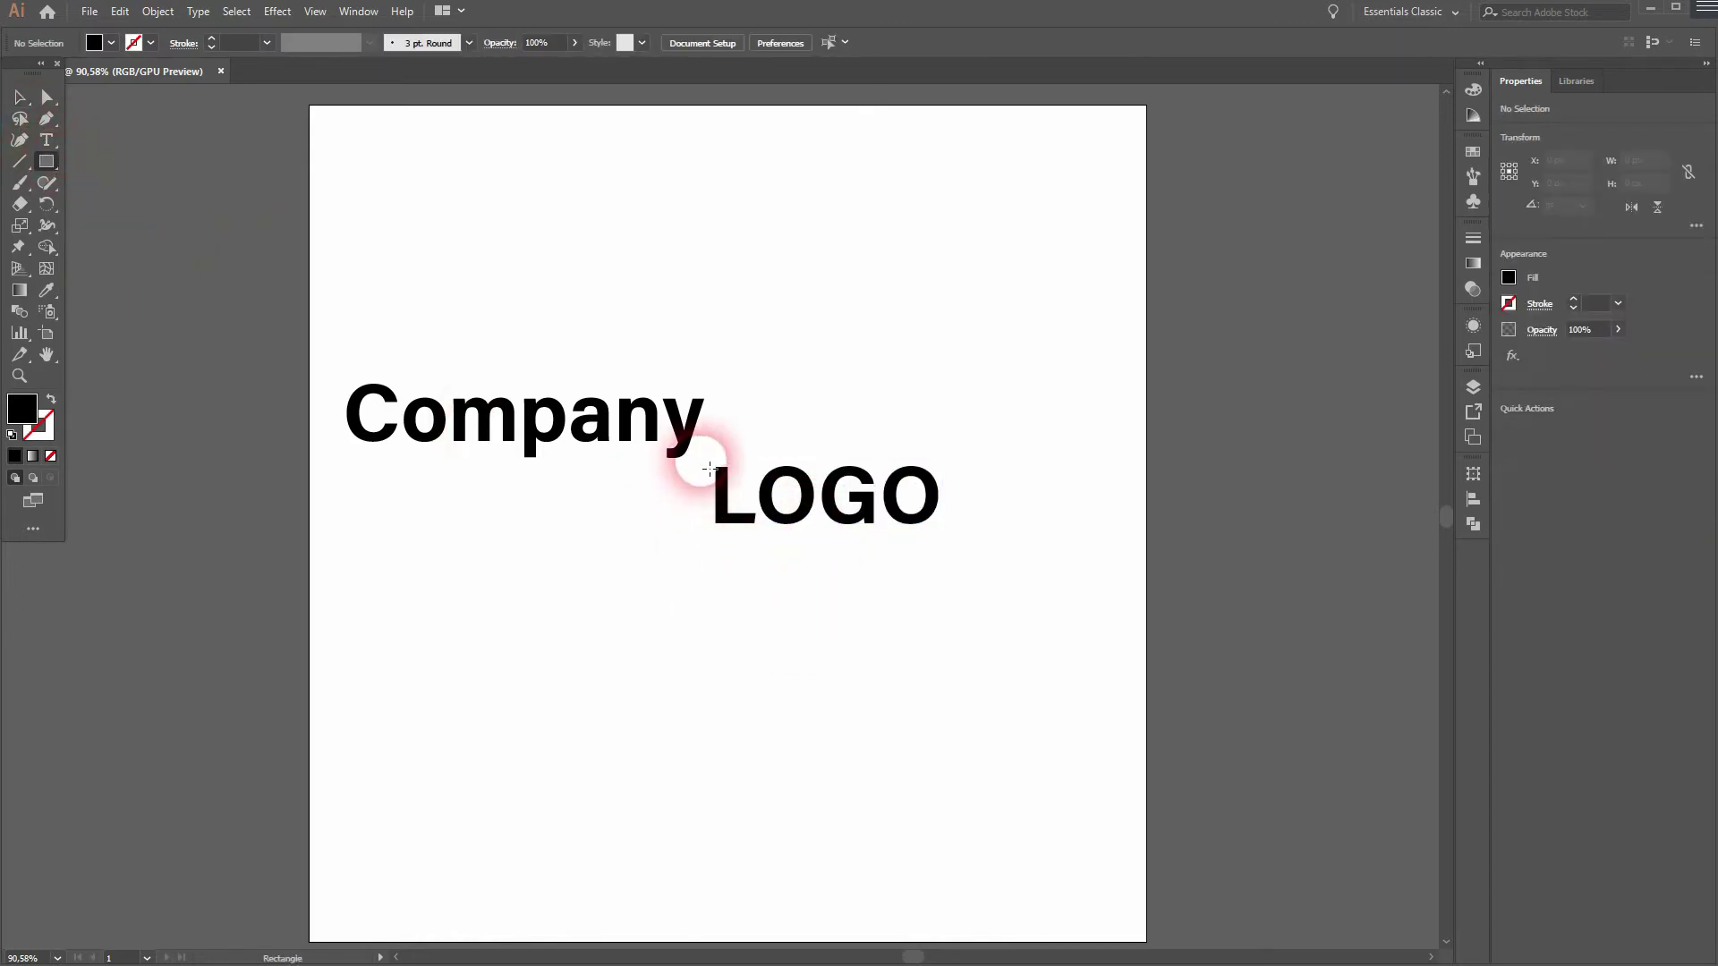
pyautogui.moveTo(710, 467); pyautogui.dragTo(964, 538)
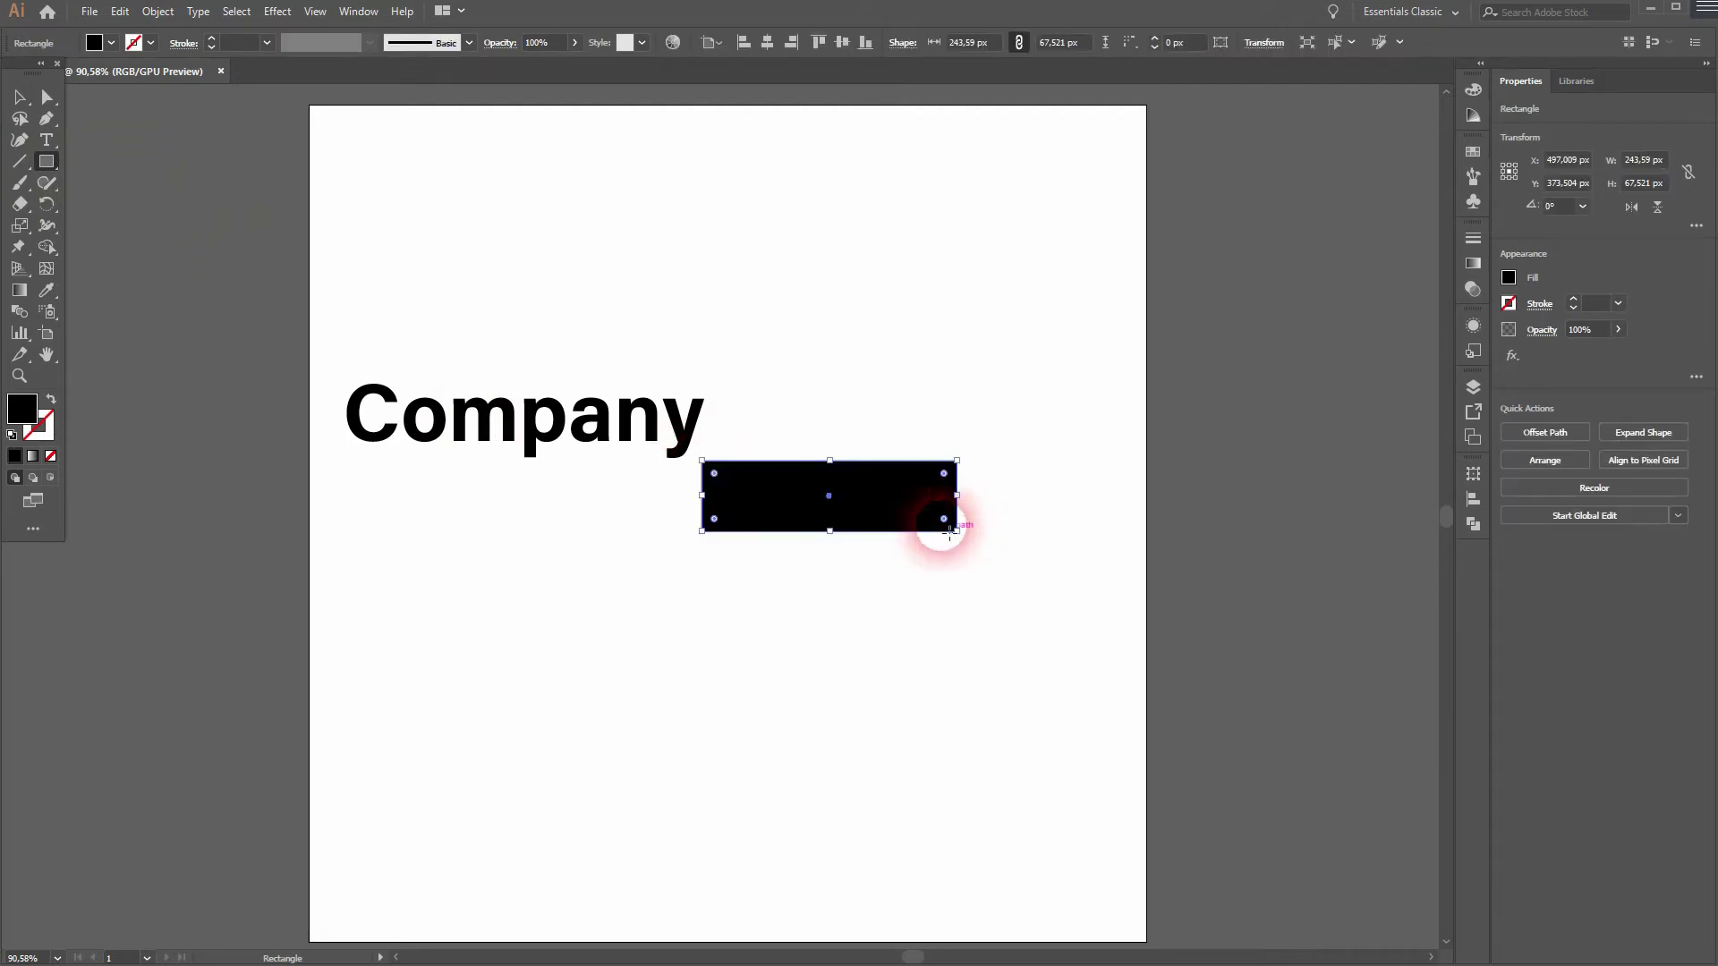
pyautogui.click(110, 43)
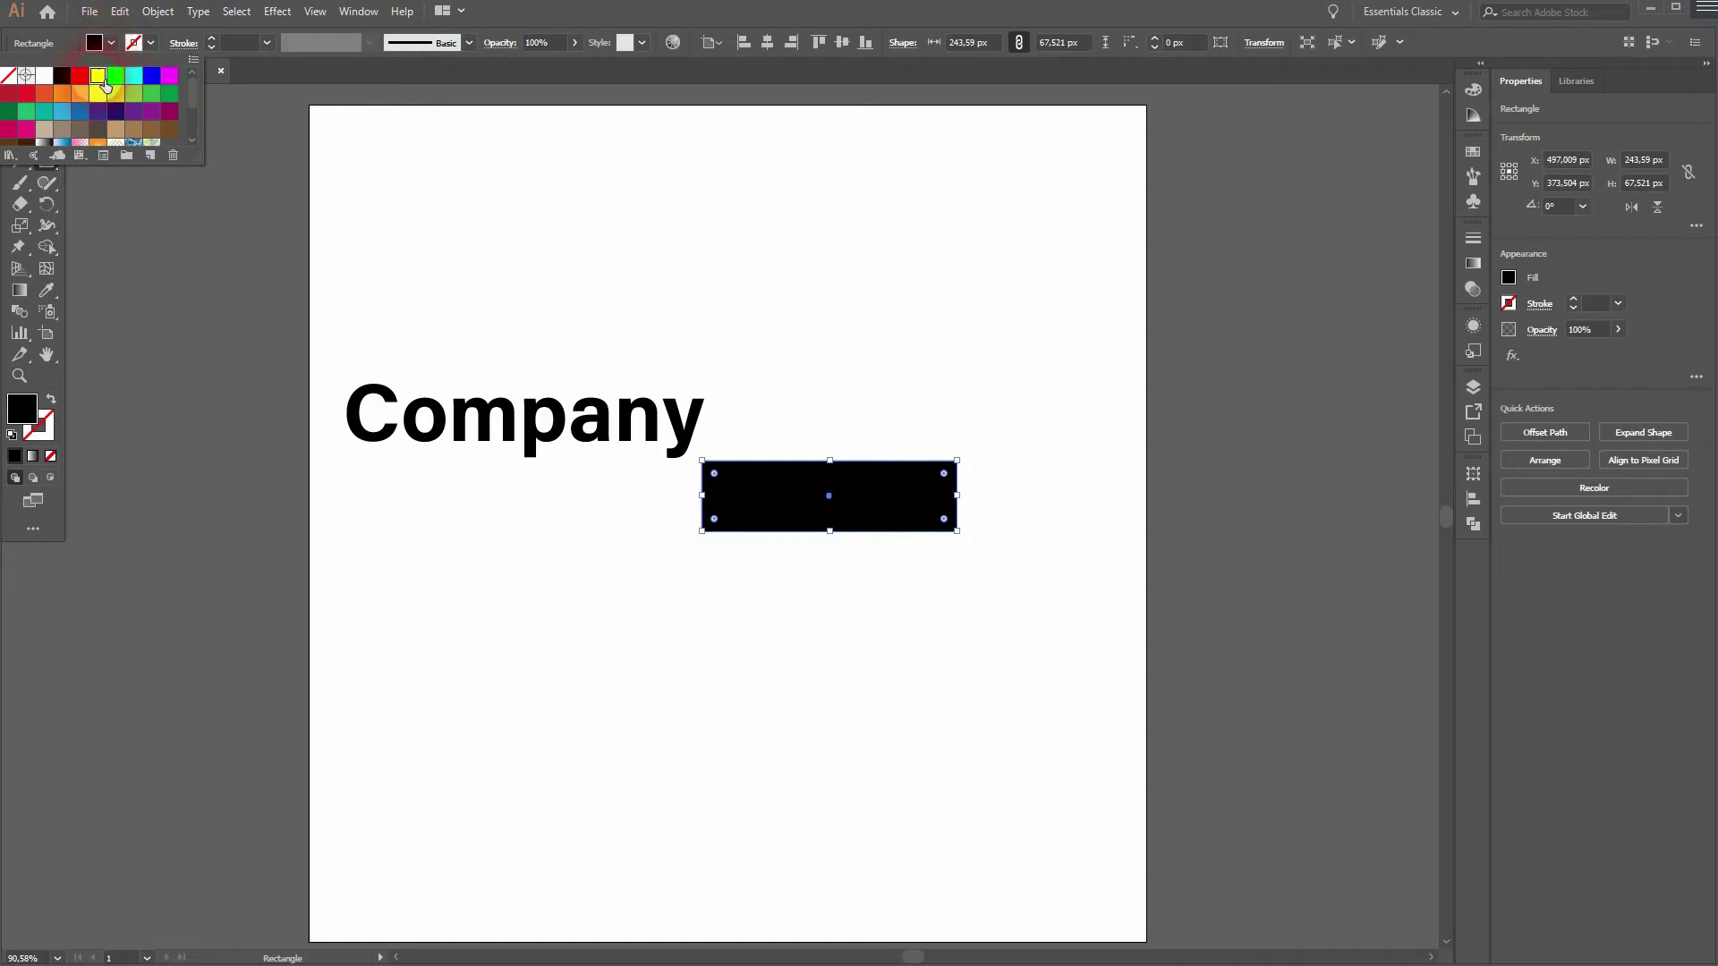
pyautogui.click(101, 78)
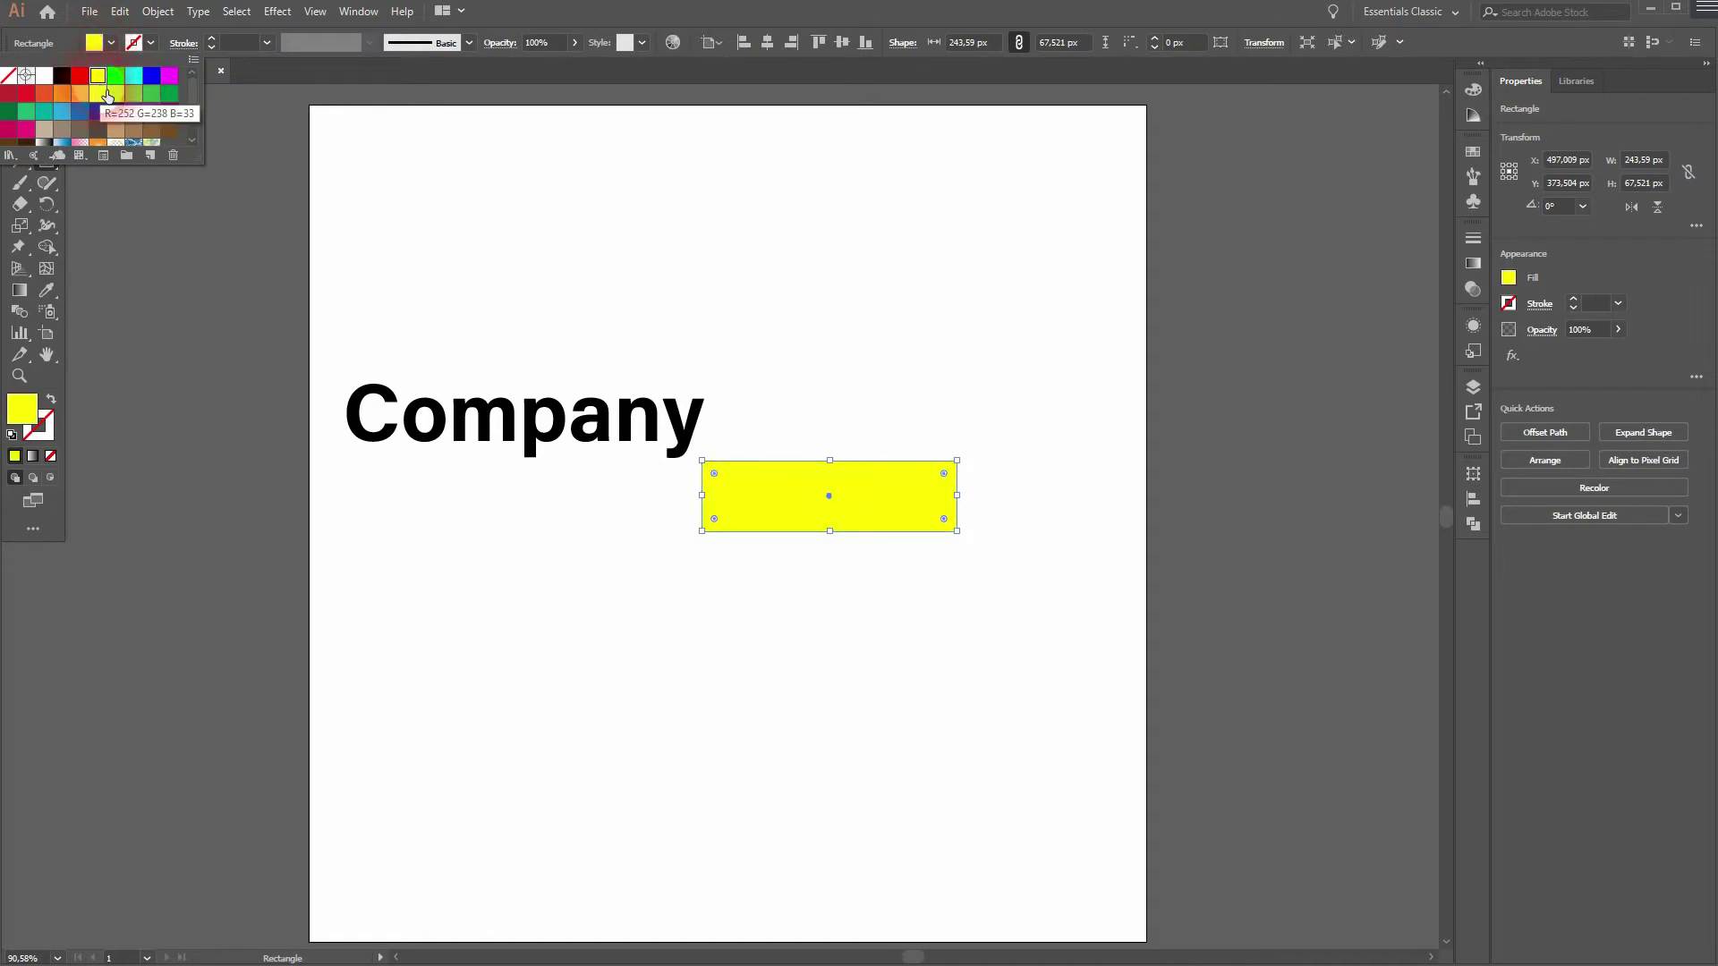
pyautogui.click(106, 93)
pyautogui.click(850, 352)
# Move the yellow rectangle down to uncover LOGO and reposition LOGO over it.
pyautogui.click(856, 354)
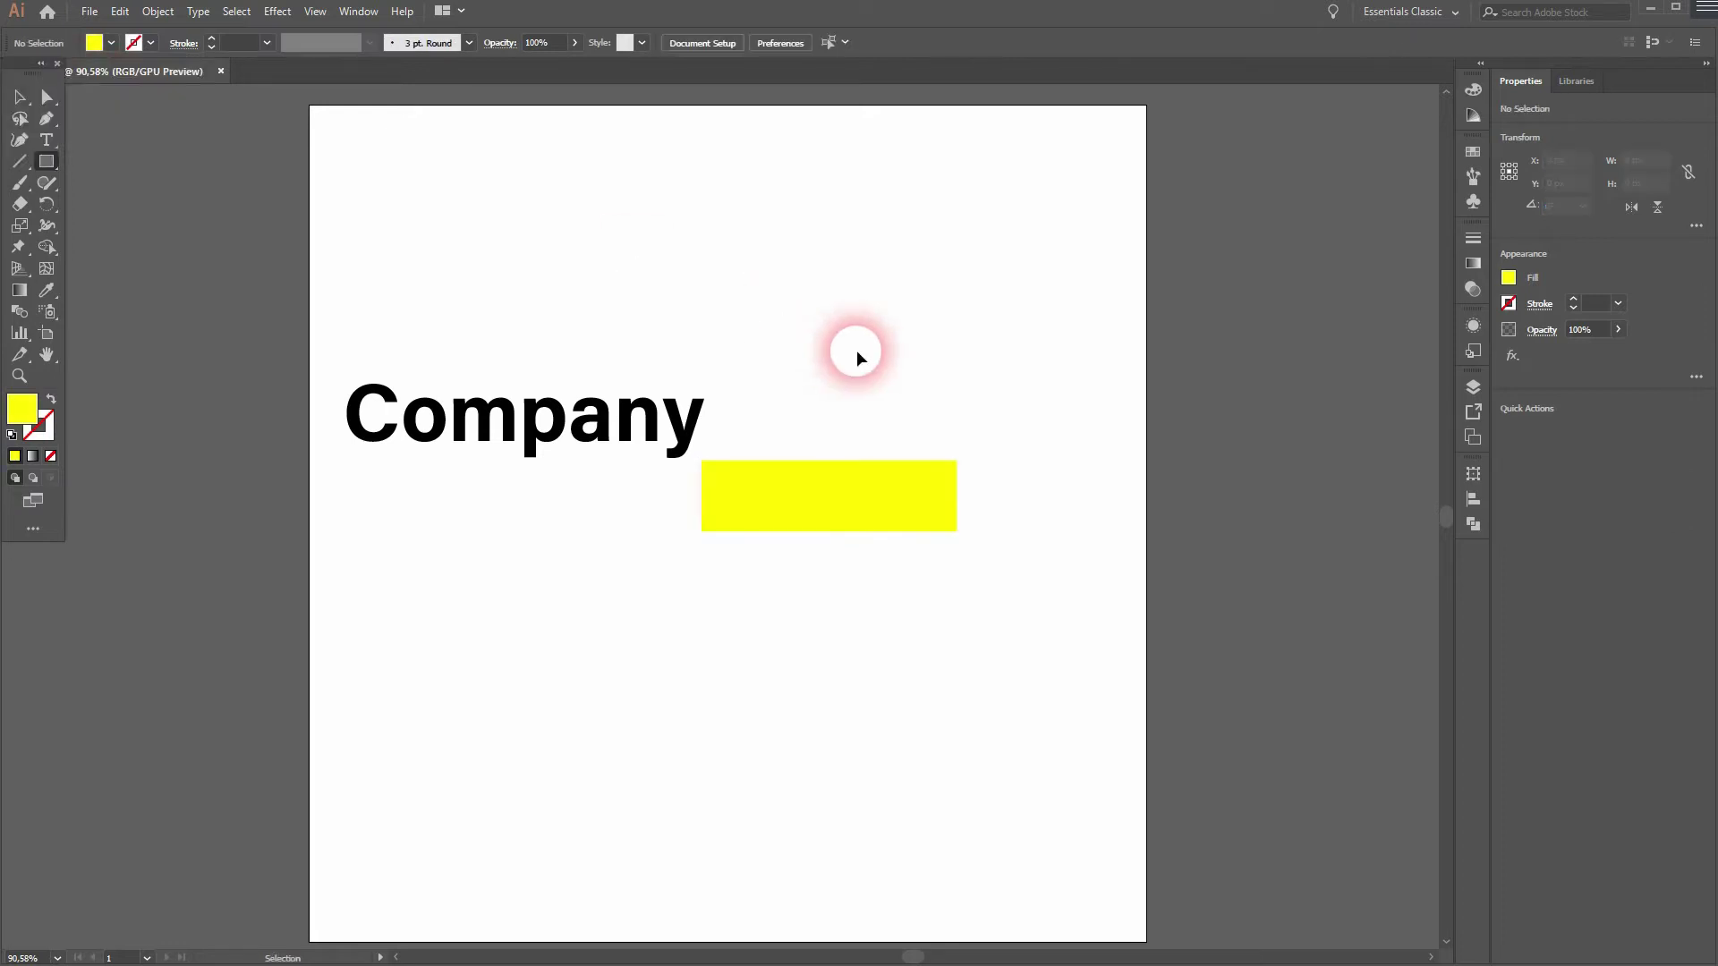
pyautogui.press('v')
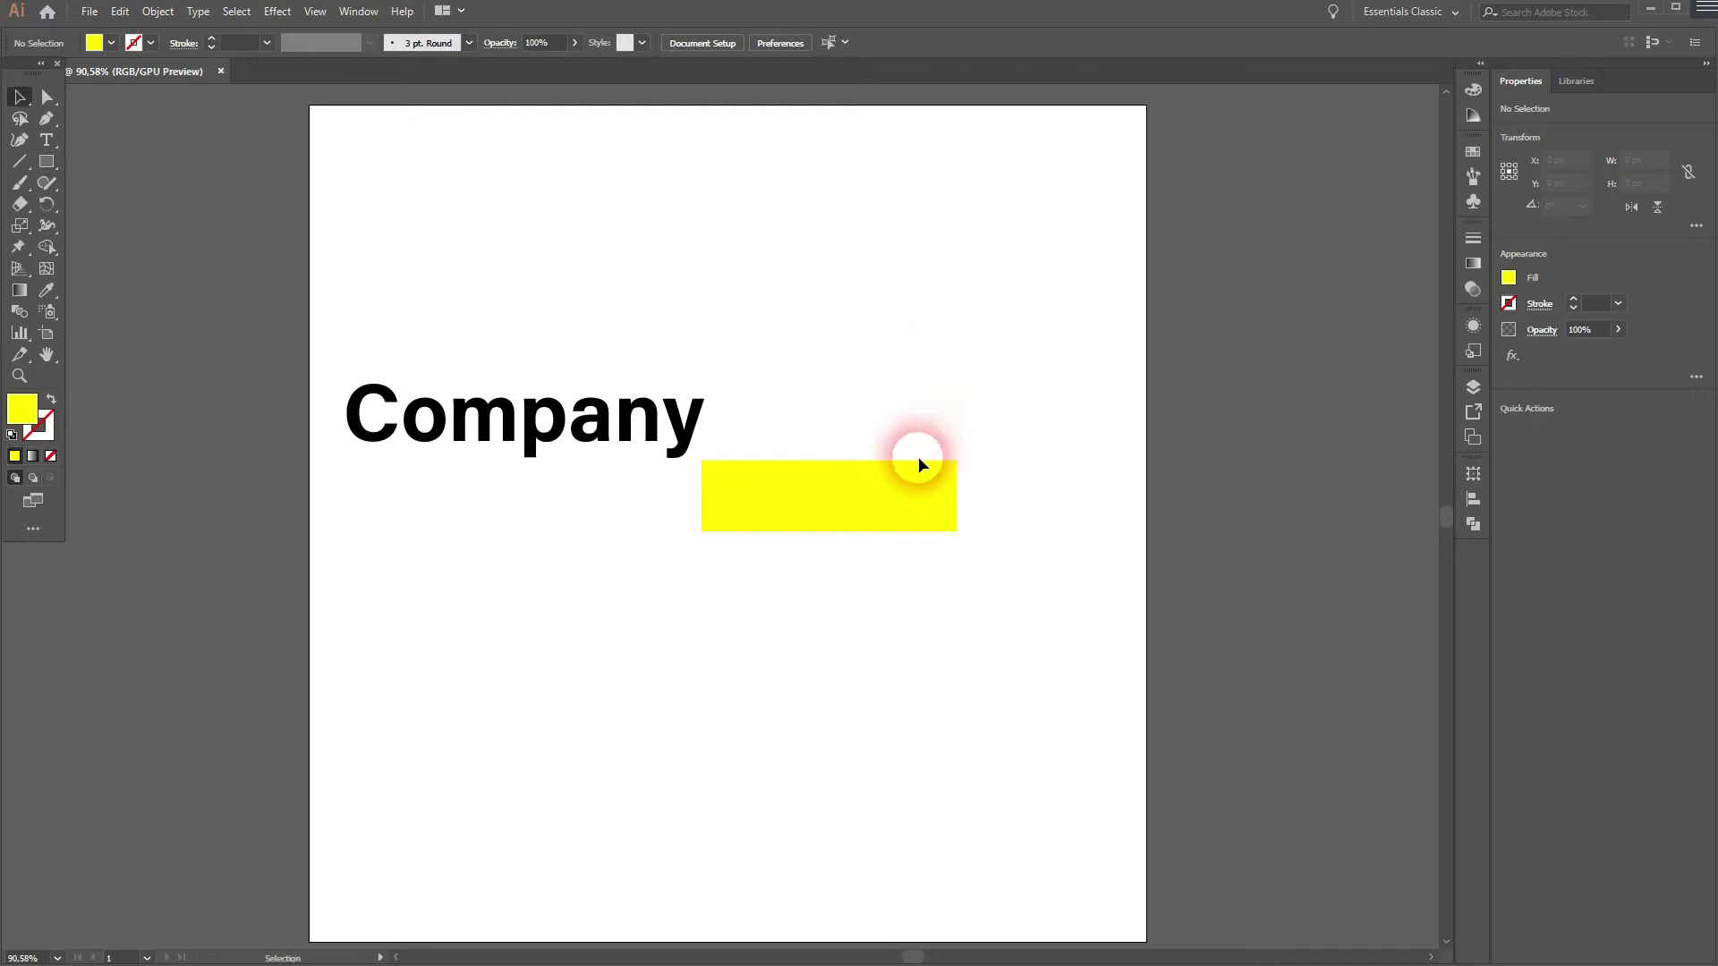
pyautogui.click(931, 517)
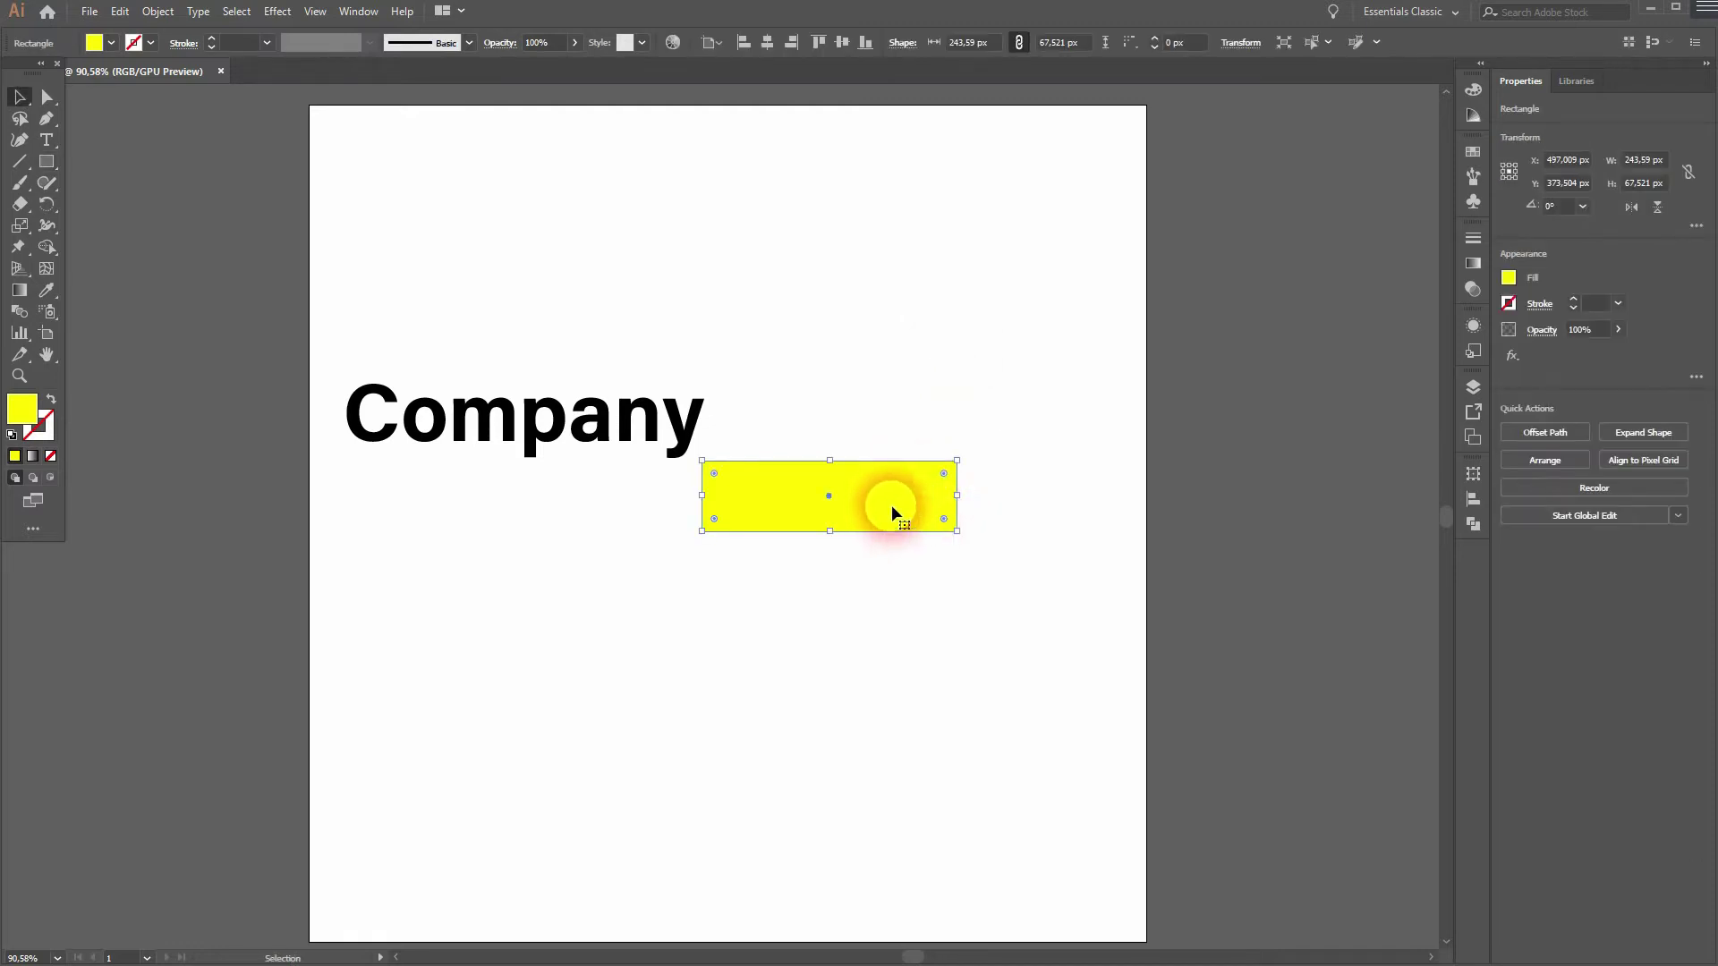
pyautogui.moveTo(892, 506); pyautogui.dragTo(899, 639)
pyautogui.moveTo(814, 495); pyautogui.dragTo(872, 539)
pyautogui.click(861, 735)
# Bring LOGO to the front and drag it up onto the yellow rectangle.
pyautogui.click(883, 629)
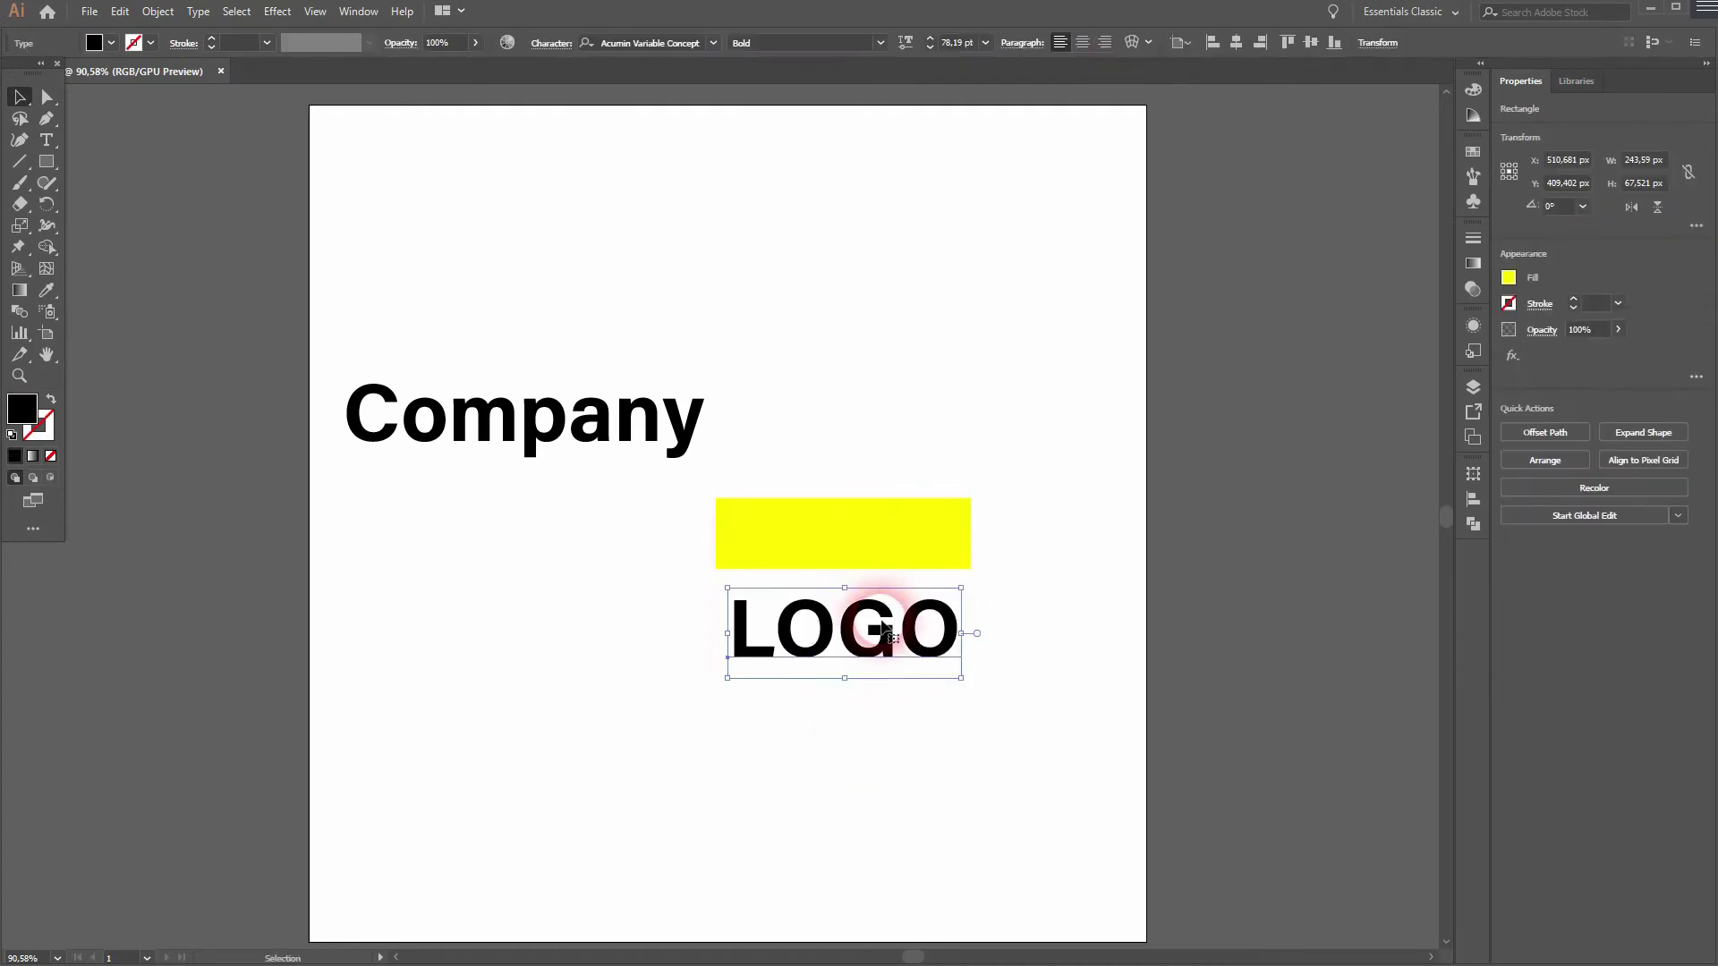
pyautogui.rightClick(883, 628)
pyautogui.moveTo(1086, 883)
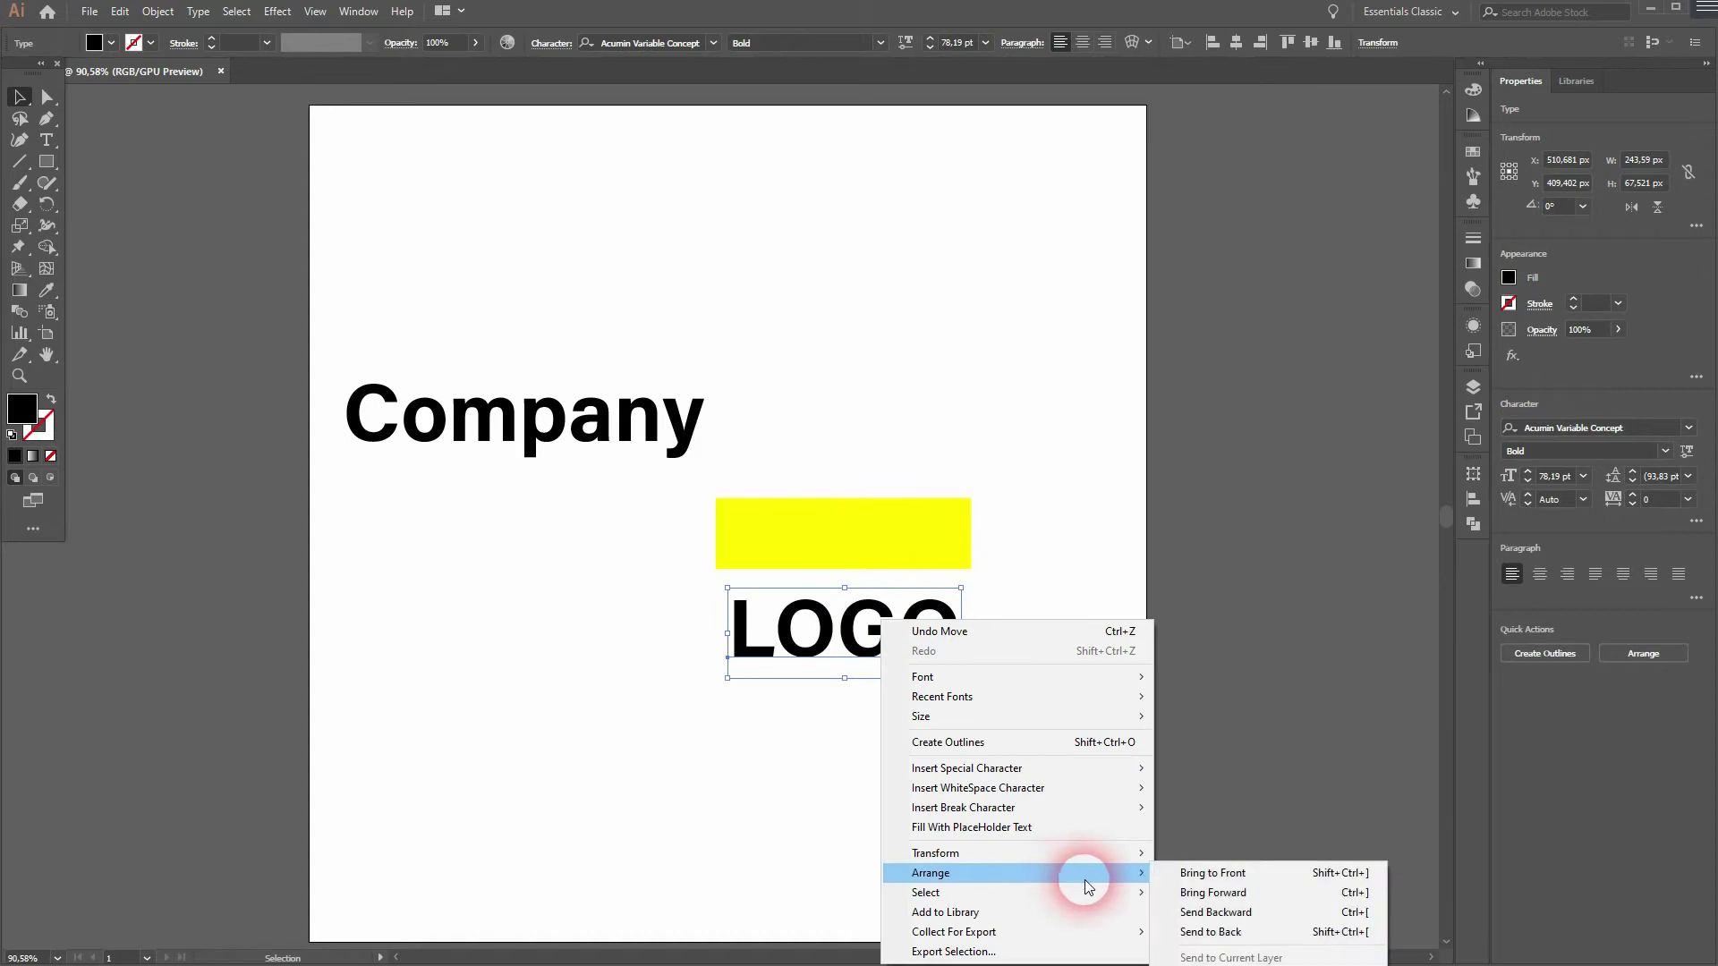
pyautogui.click(1209, 875)
pyautogui.moveTo(869, 636); pyautogui.dragTo(872, 555)
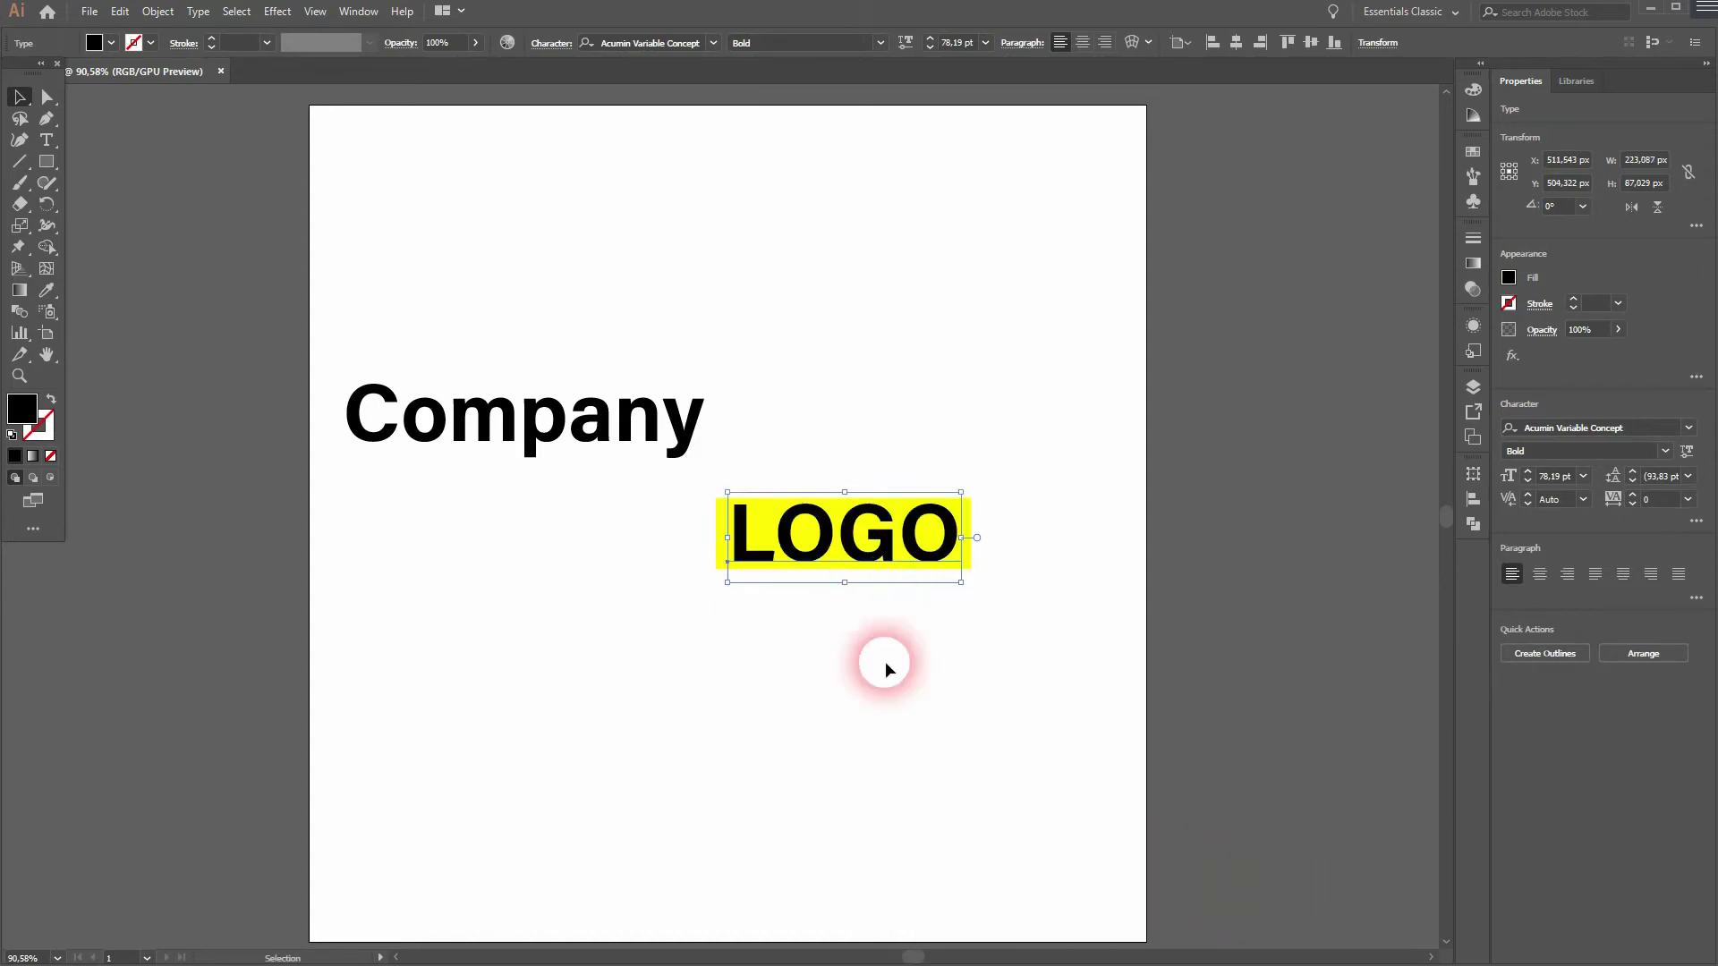
# View the artboard at 100% and select both LOGO and the yellow rectangle.
pyautogui.click(883, 696)
pyautogui.hotkey('ctrl', '1')
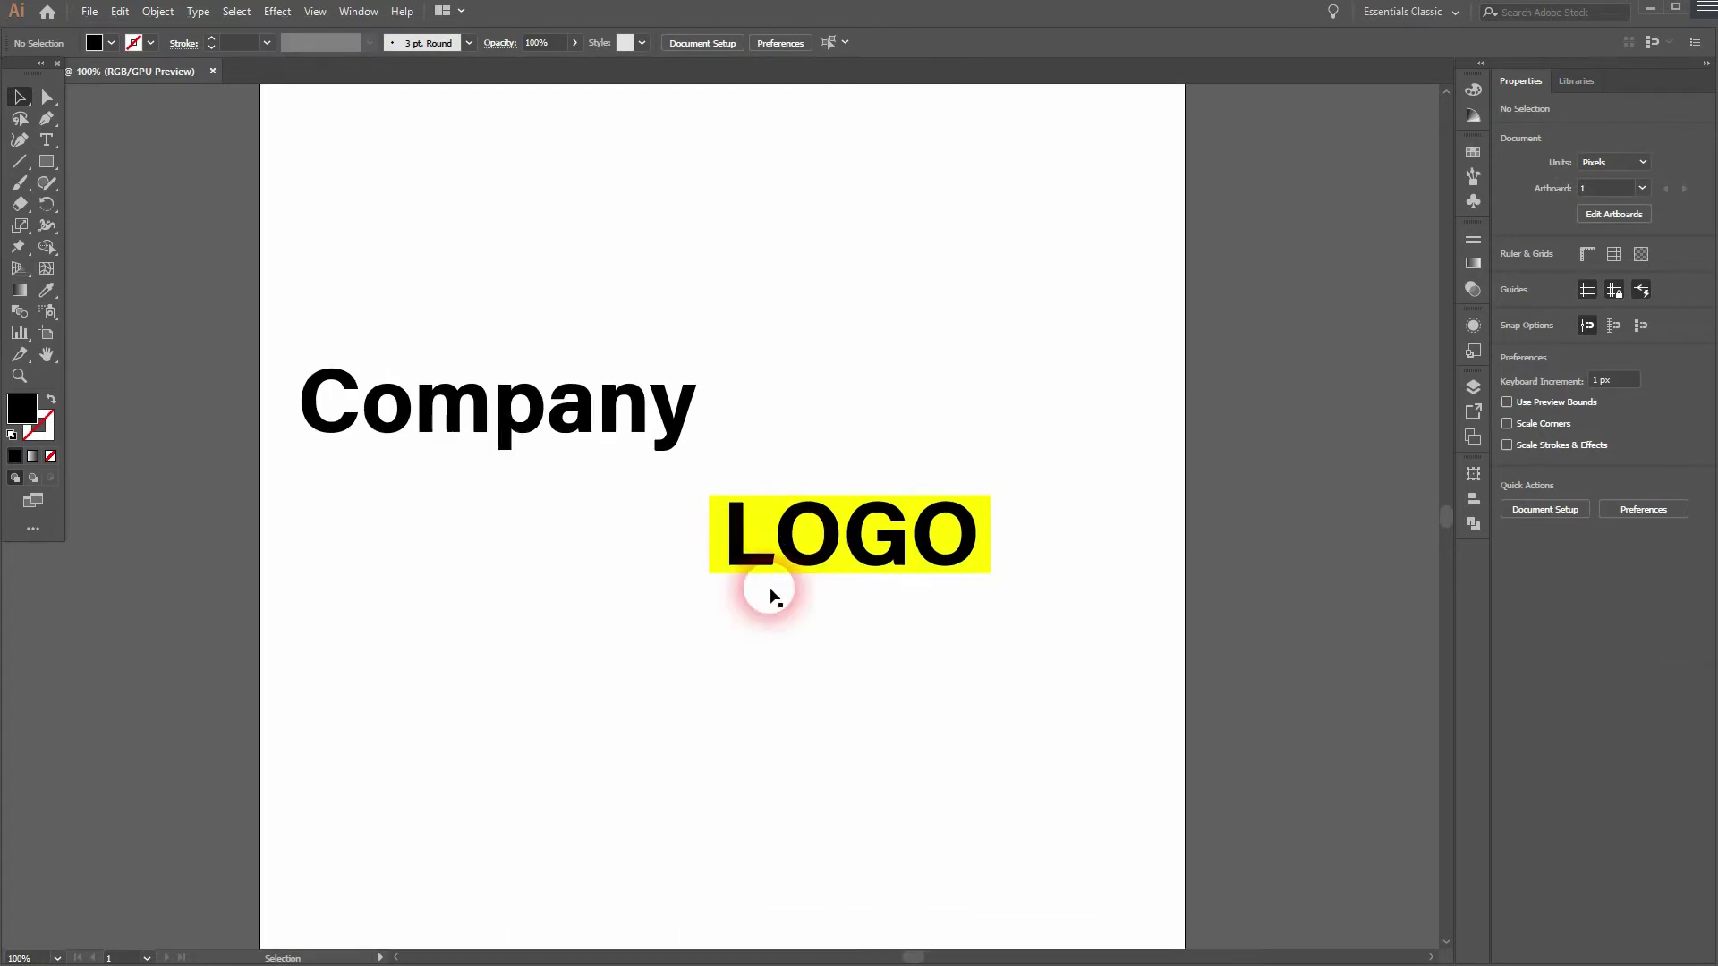
pyautogui.moveTo(771, 595); pyautogui.dragTo(787, 527)
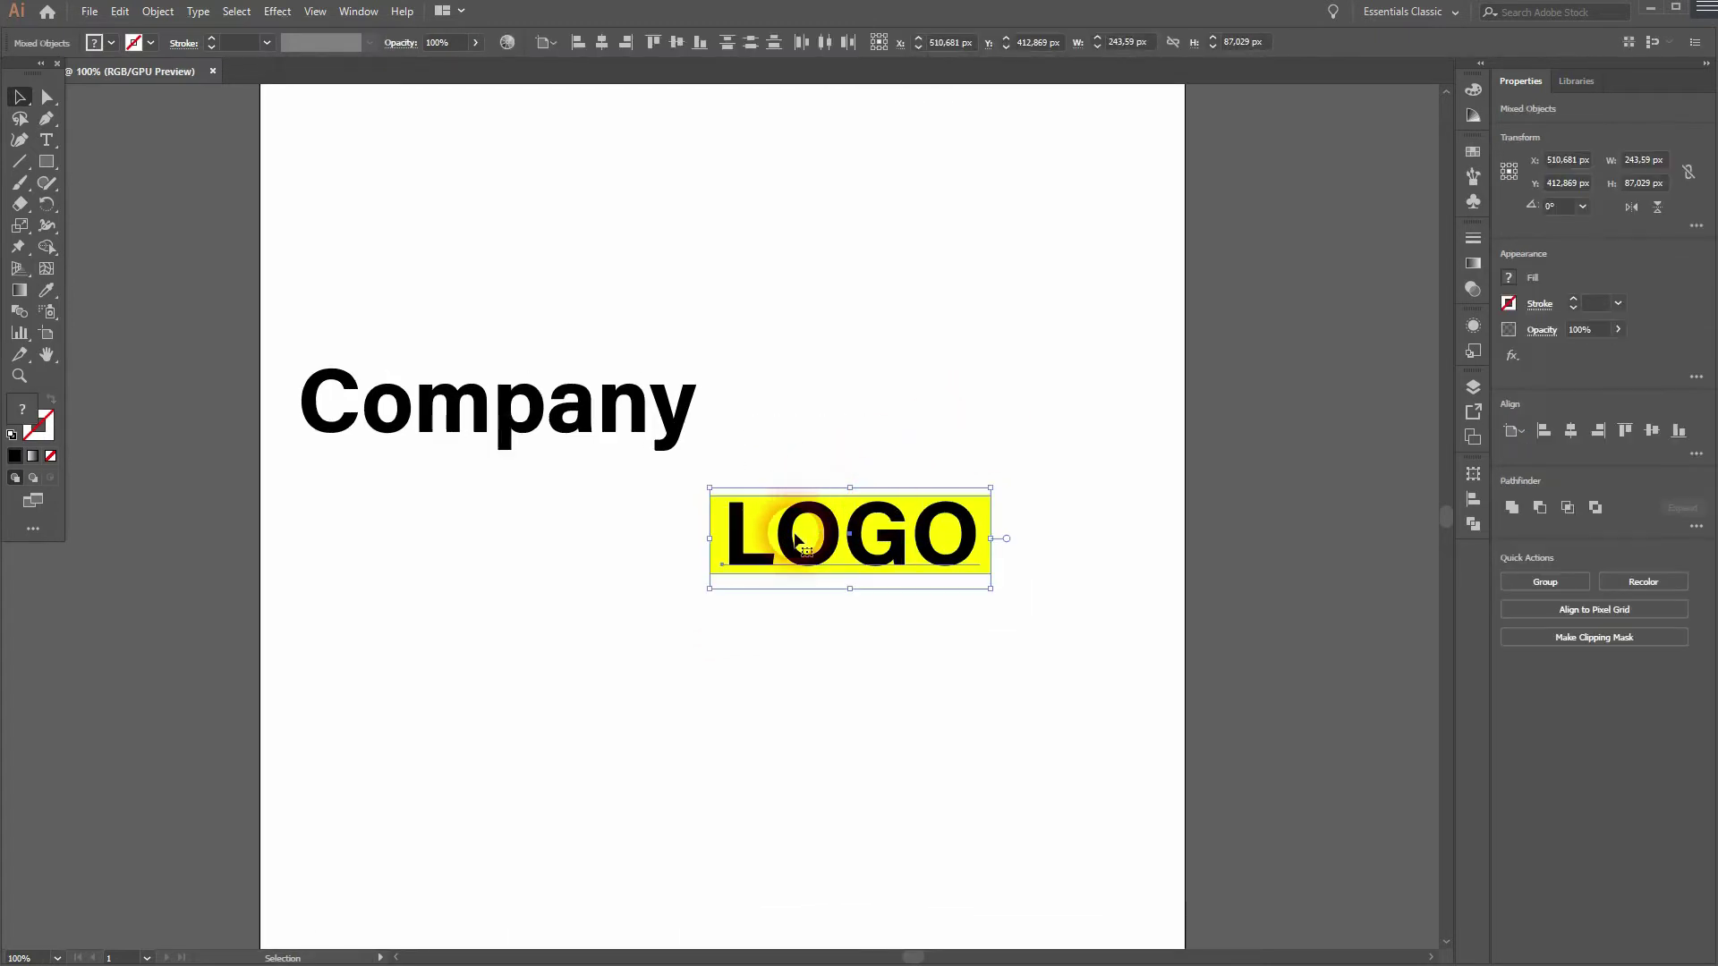
pyautogui.click(770, 503)
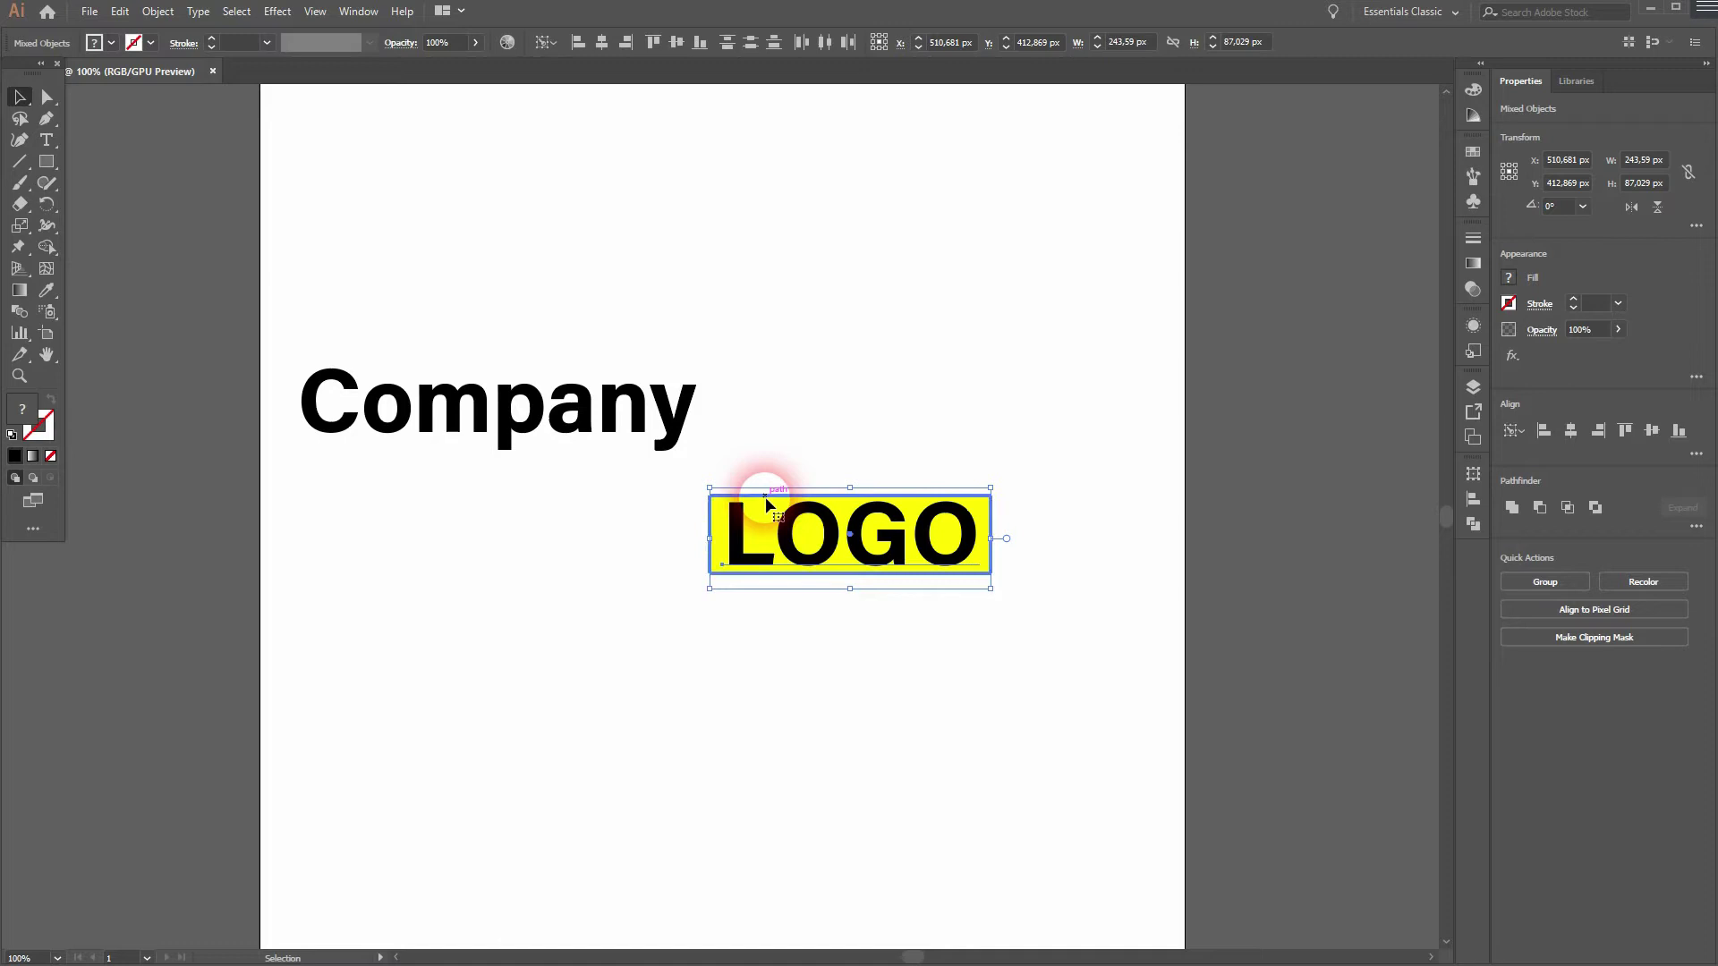
pyautogui.click(1391, 543)
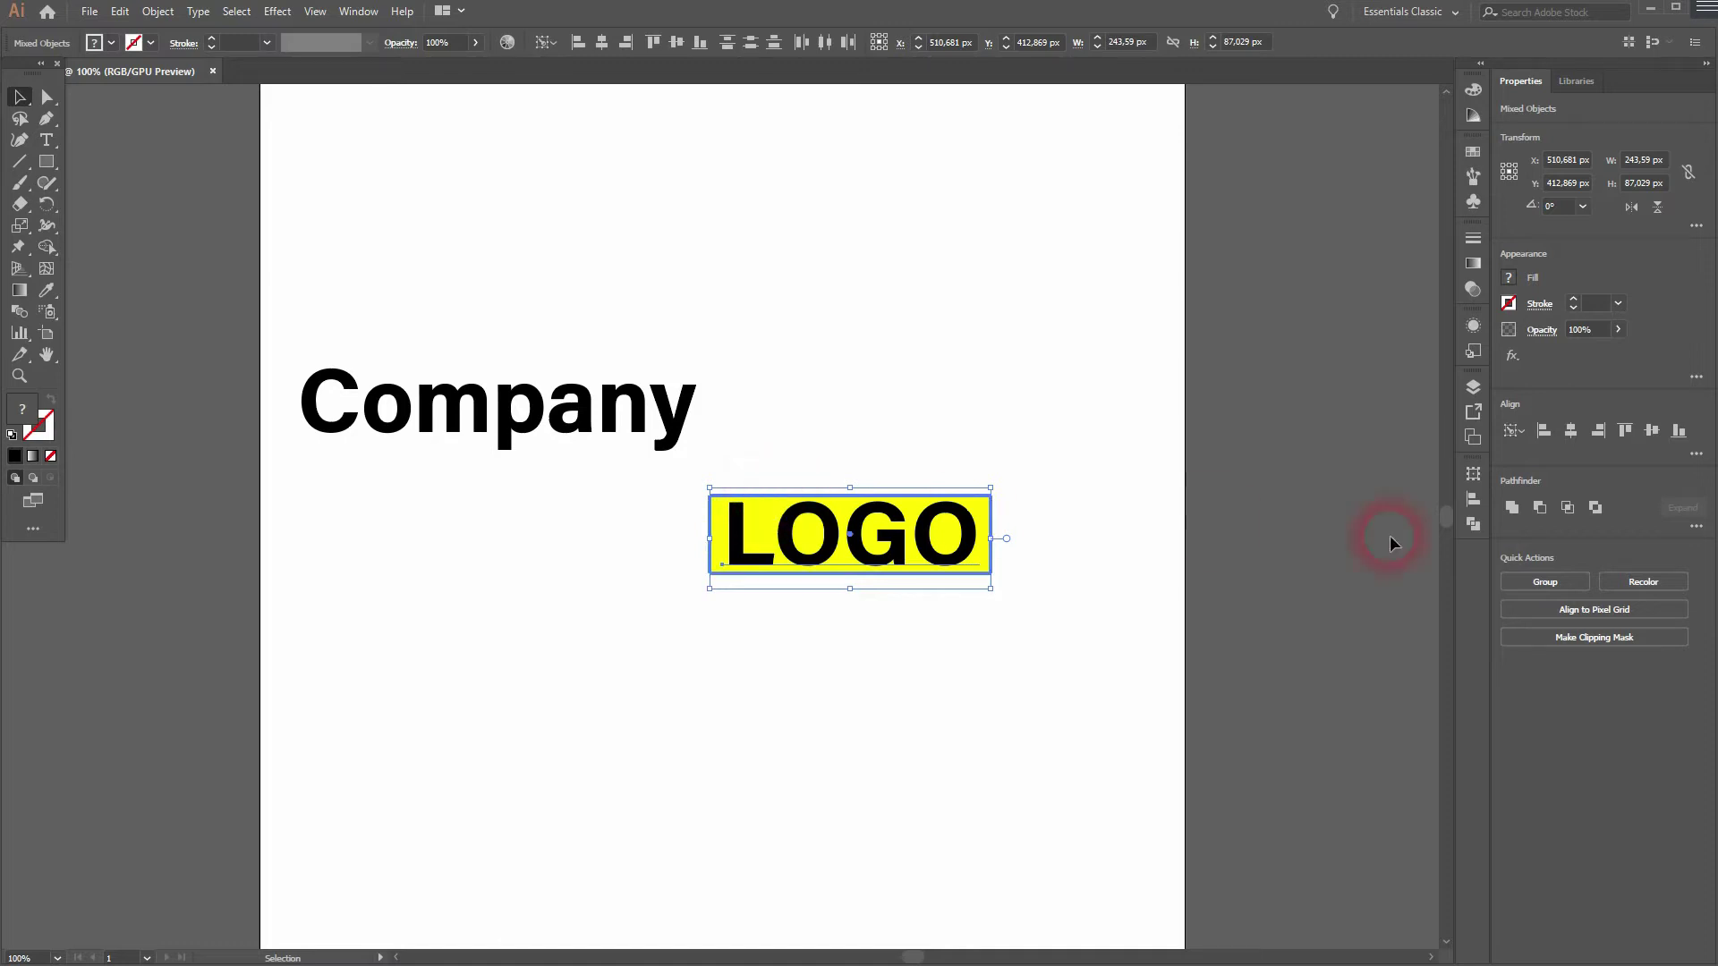
# Align to LOGO as key object, centring horizontally and vertically, then reselect LOGO.
pyautogui.click(1474, 500)
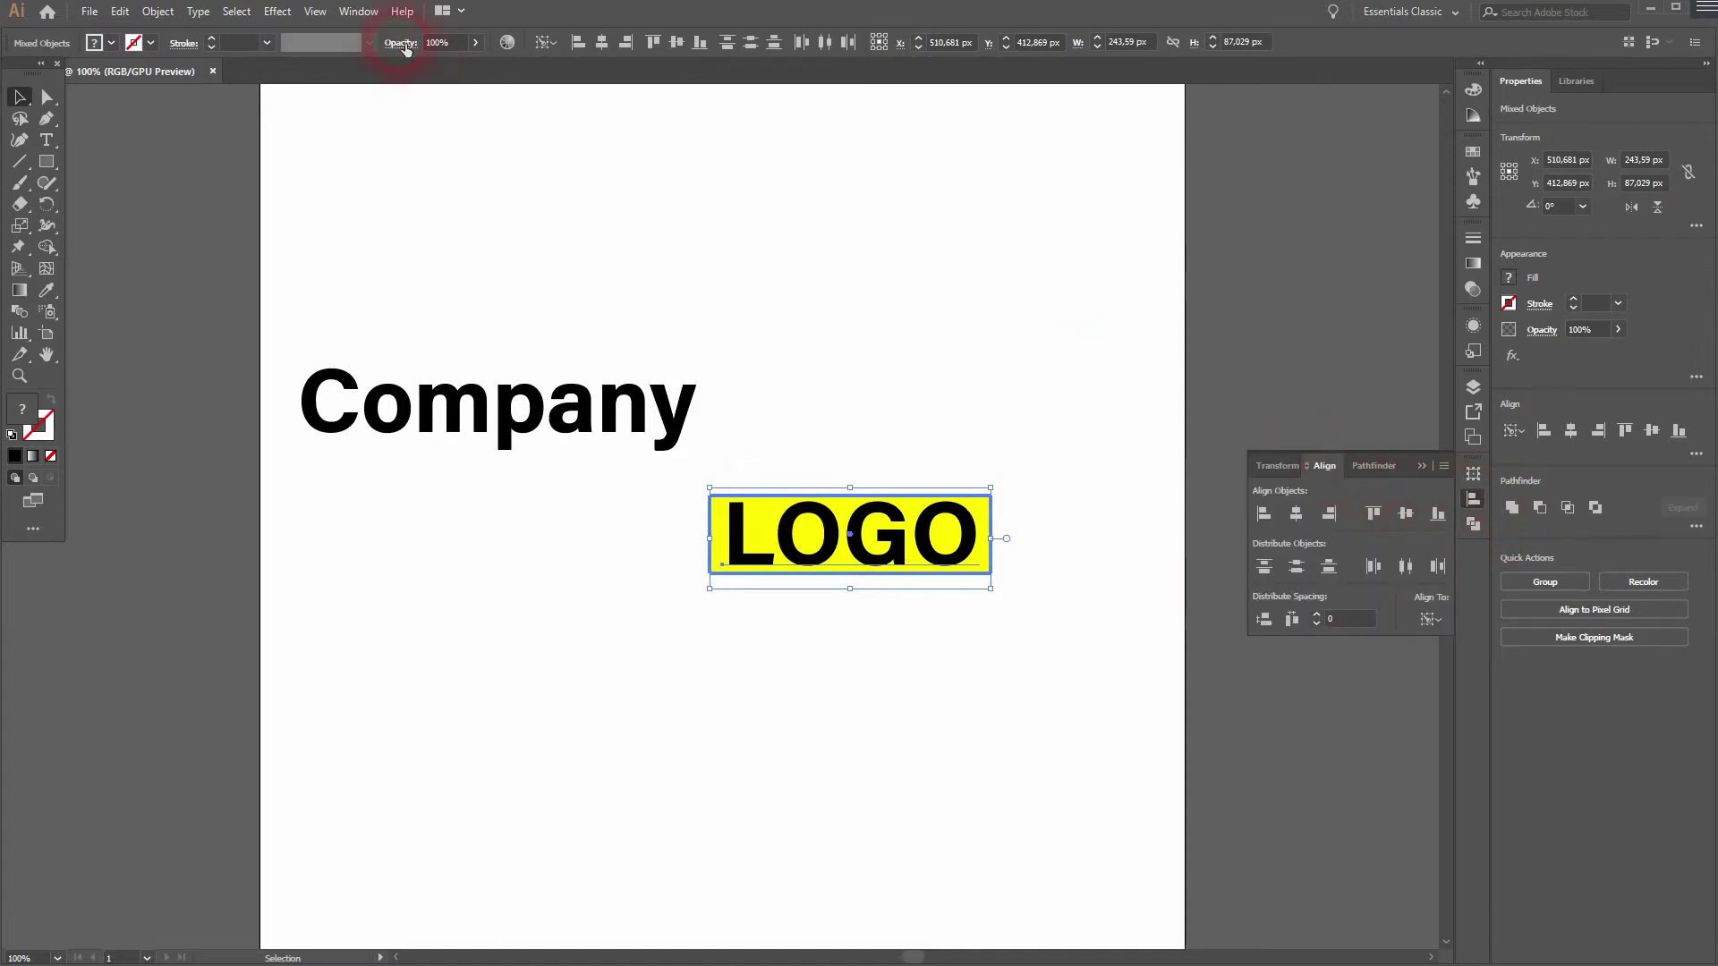
pyautogui.click(359, 11)
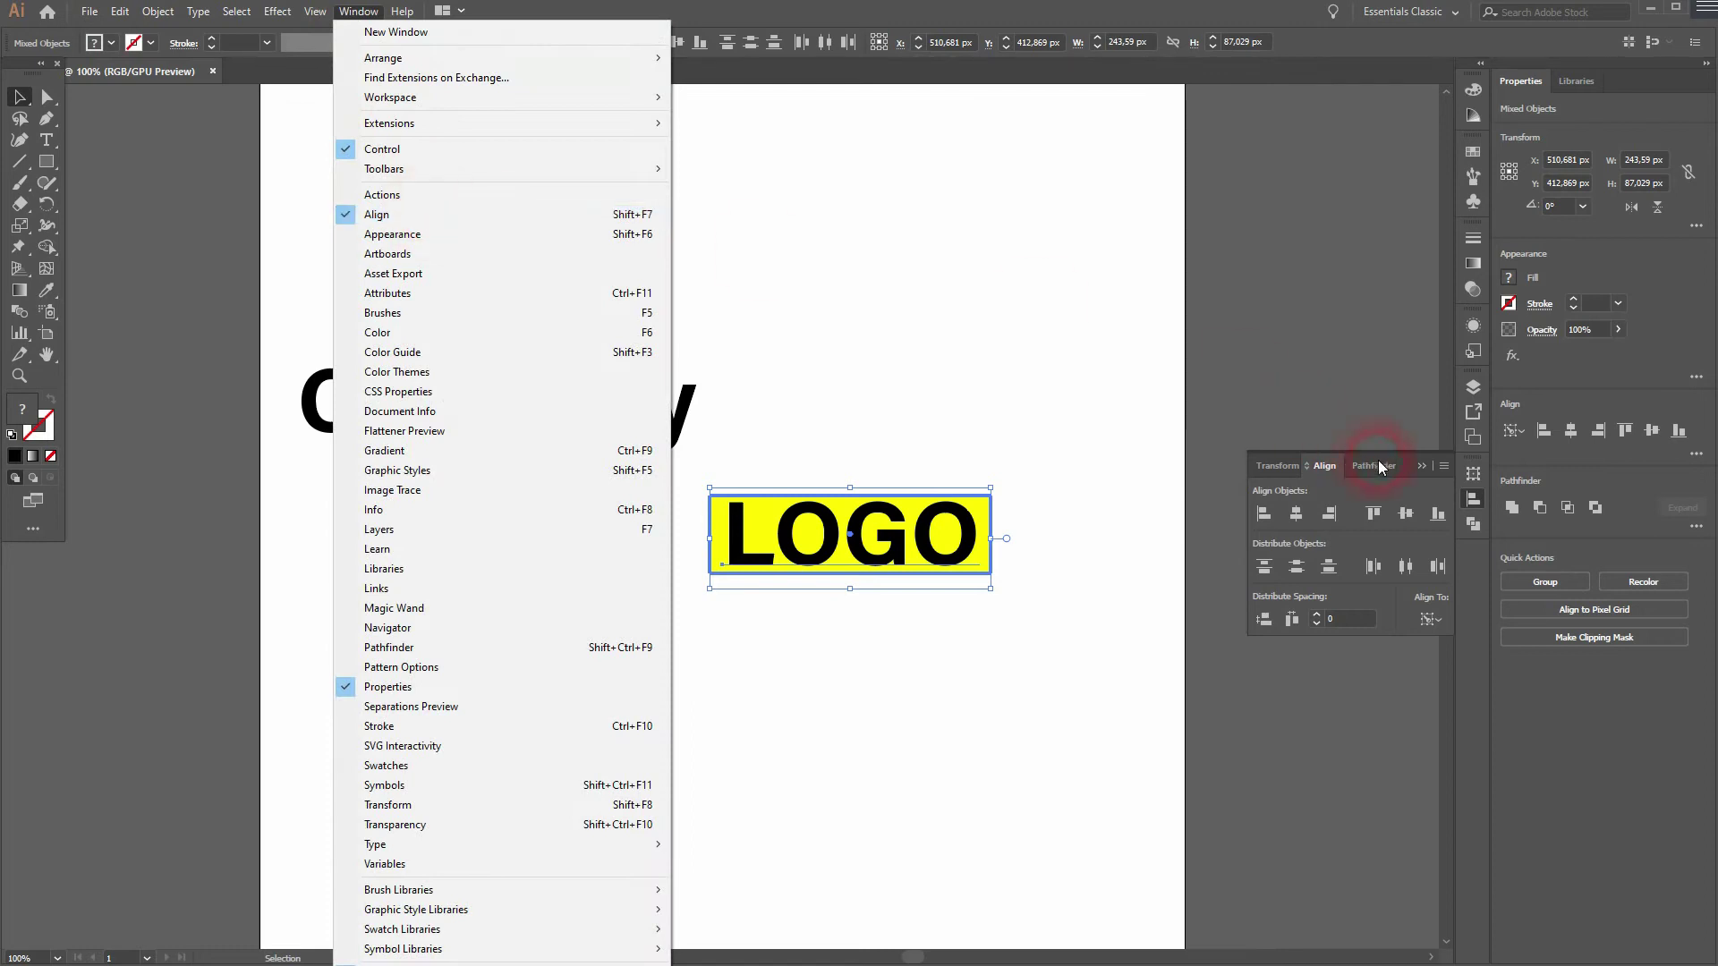
pyautogui.click(1346, 462)
pyautogui.click(1474, 499)
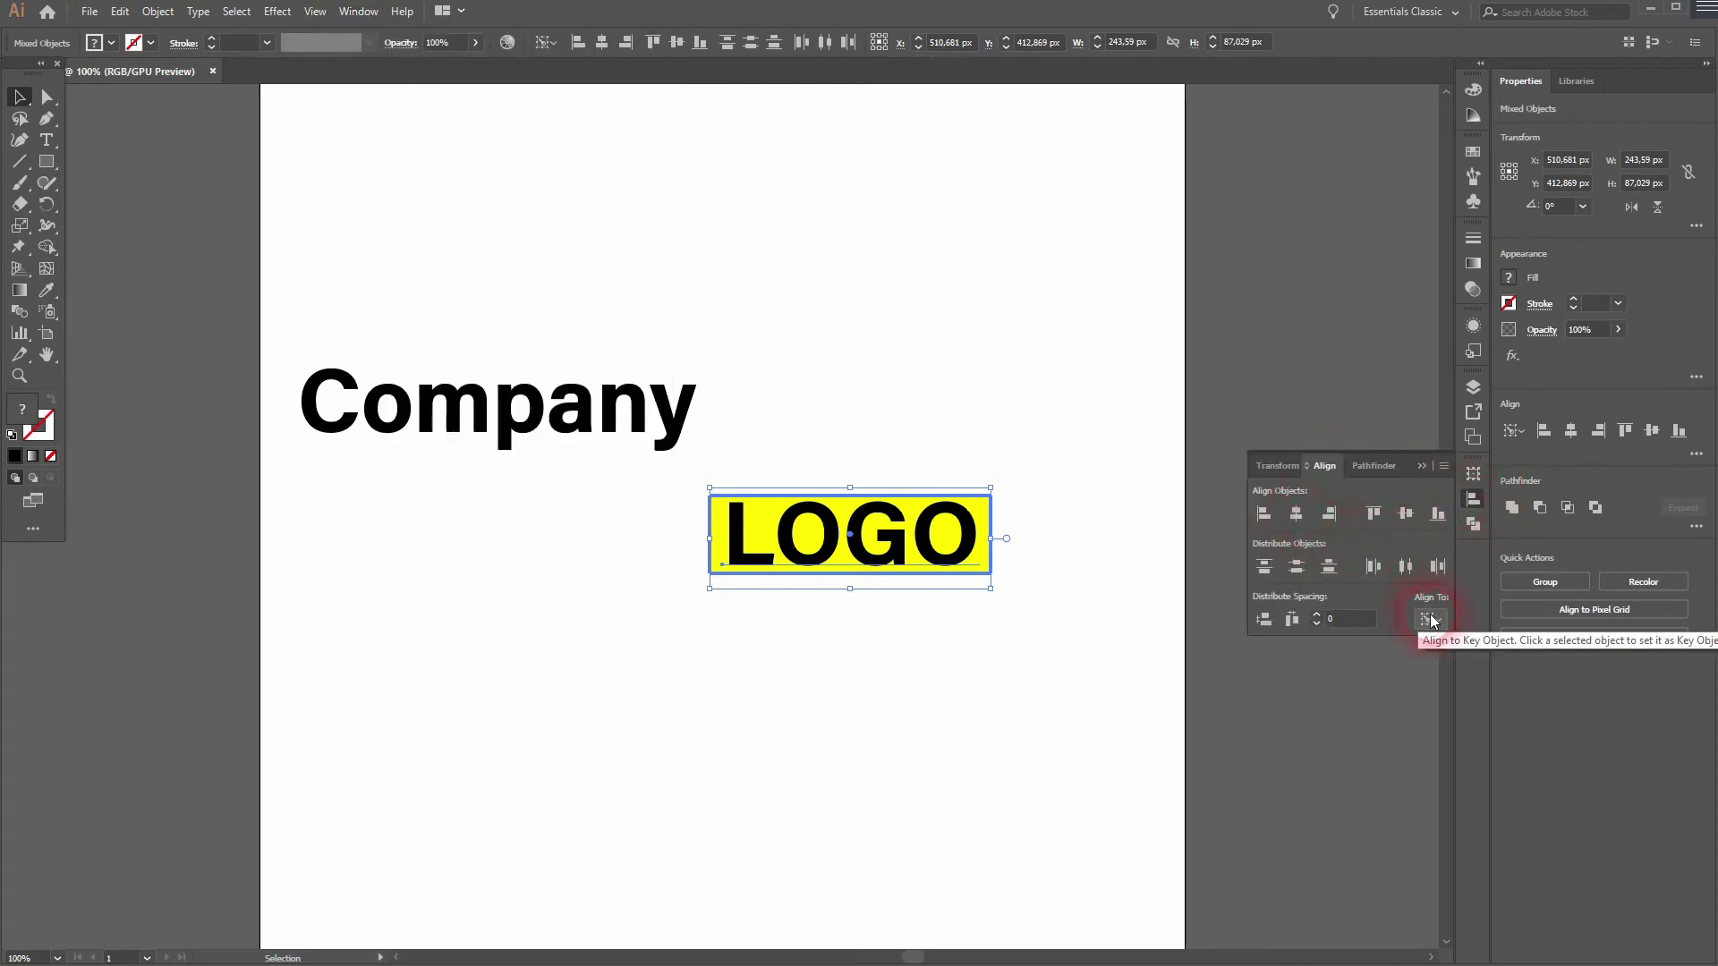
pyautogui.click(1429, 619)
pyautogui.click(940, 498)
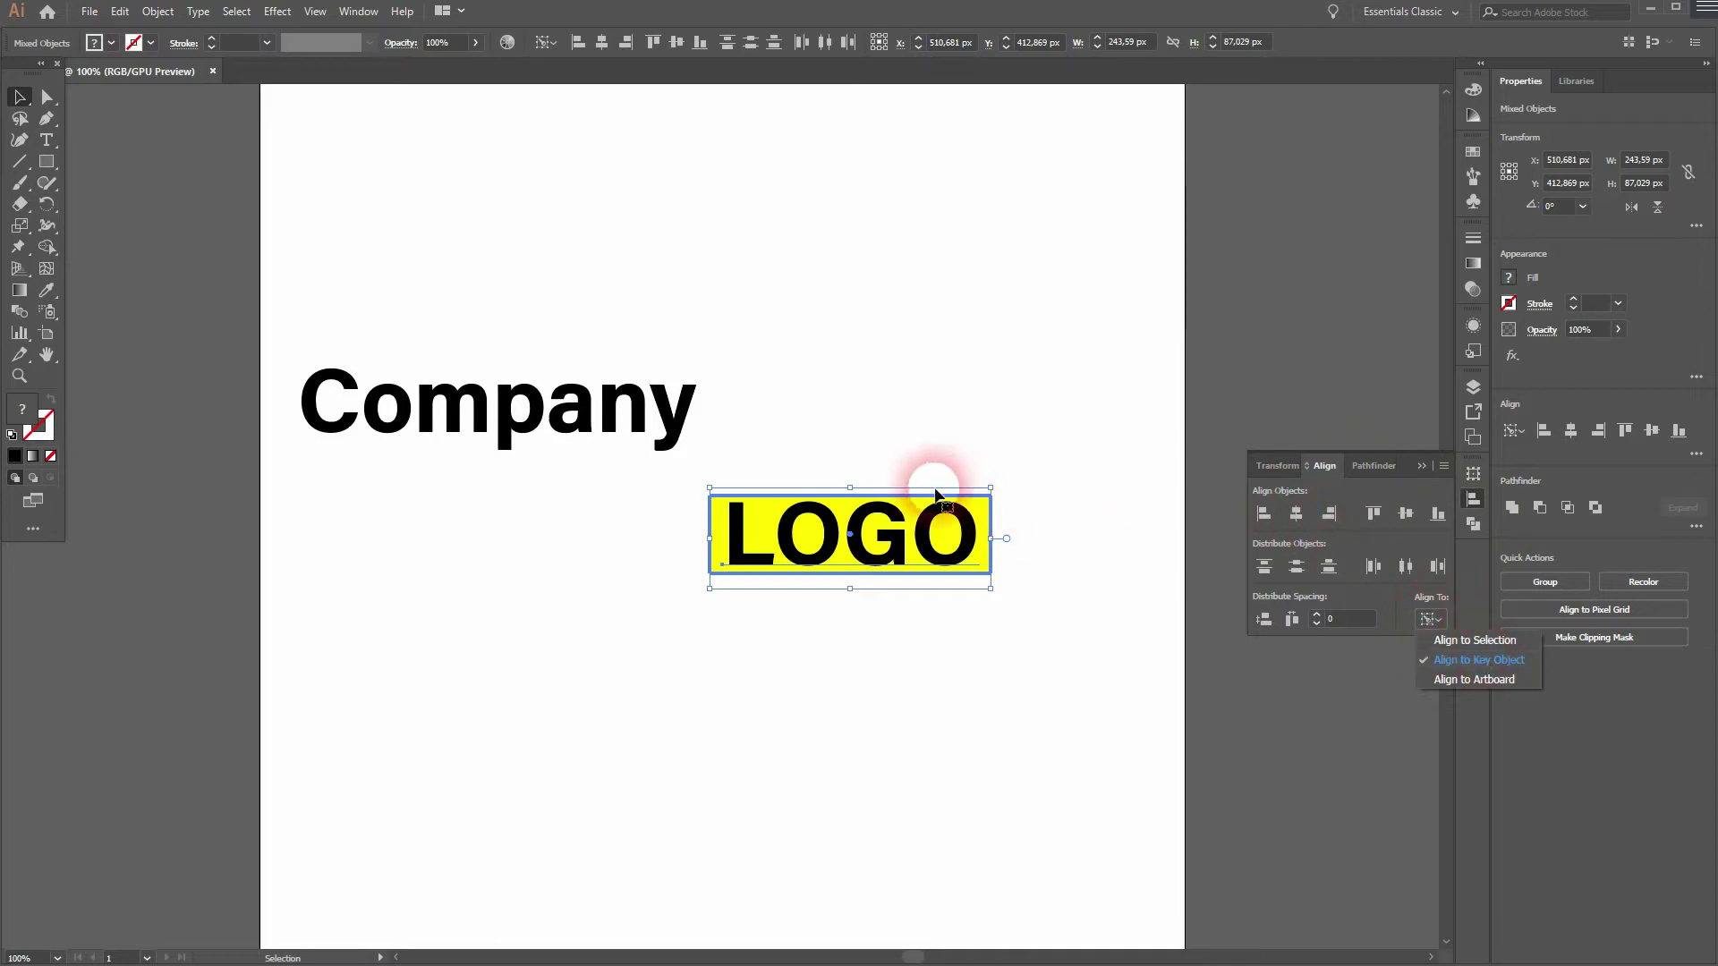
pyautogui.click(1295, 515)
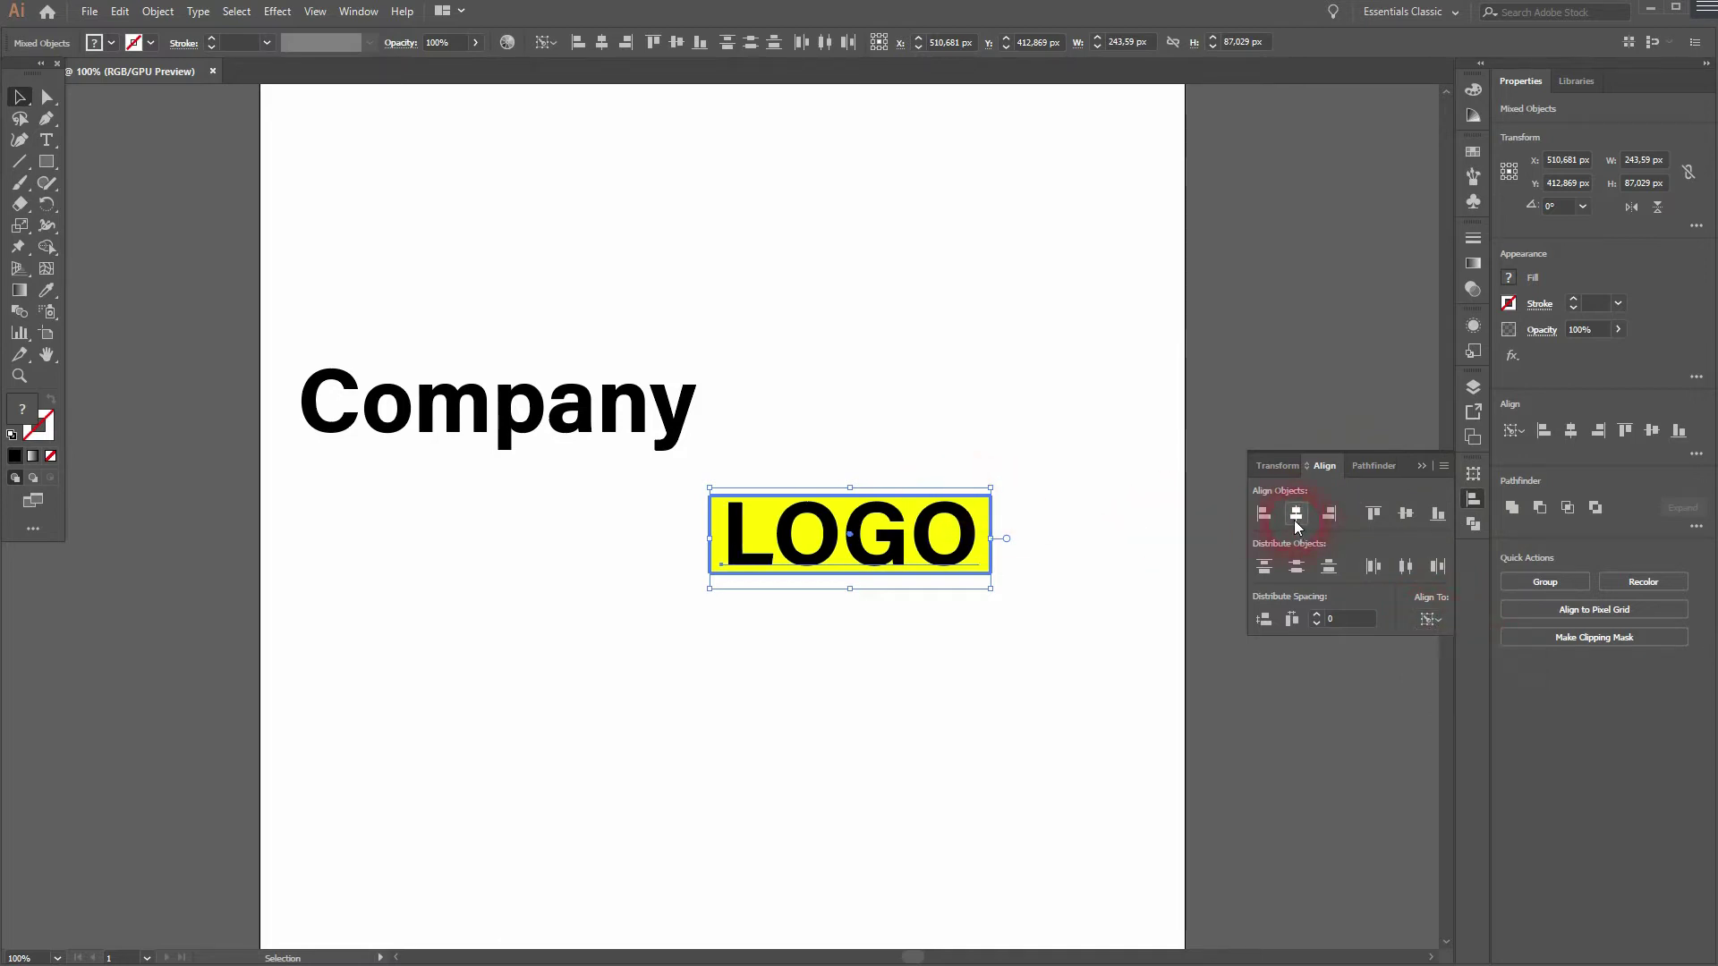
pyautogui.click(1406, 515)
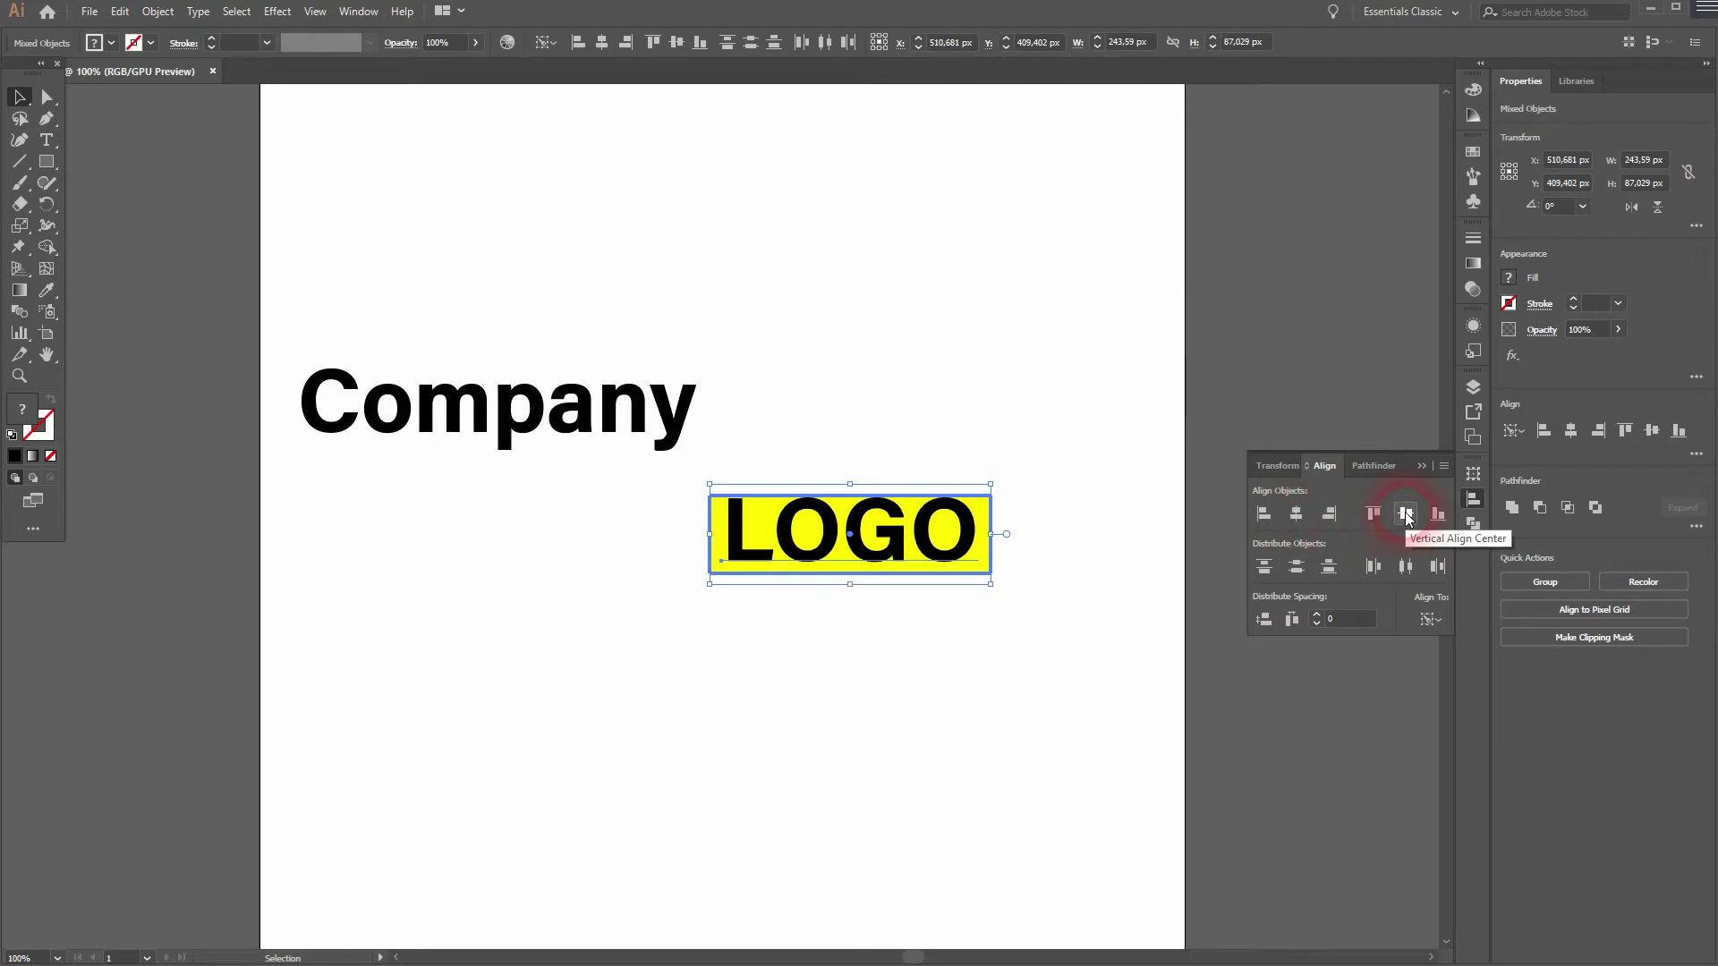
pyautogui.click(1422, 466)
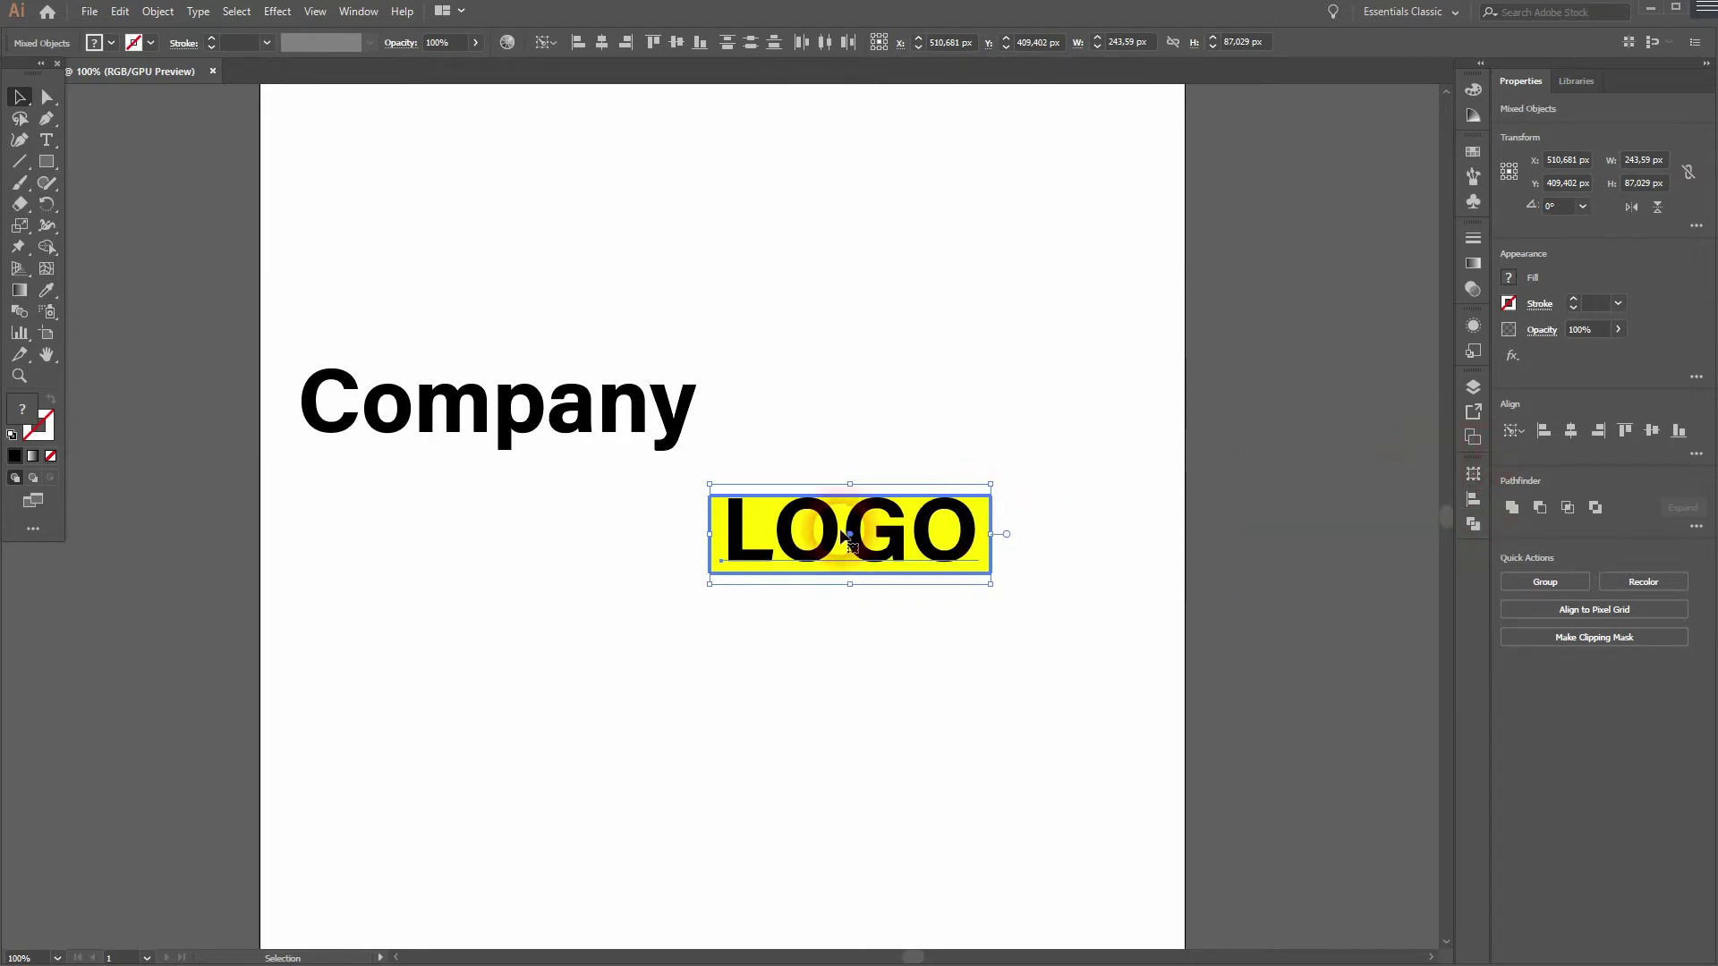
pyautogui.click(1017, 414)
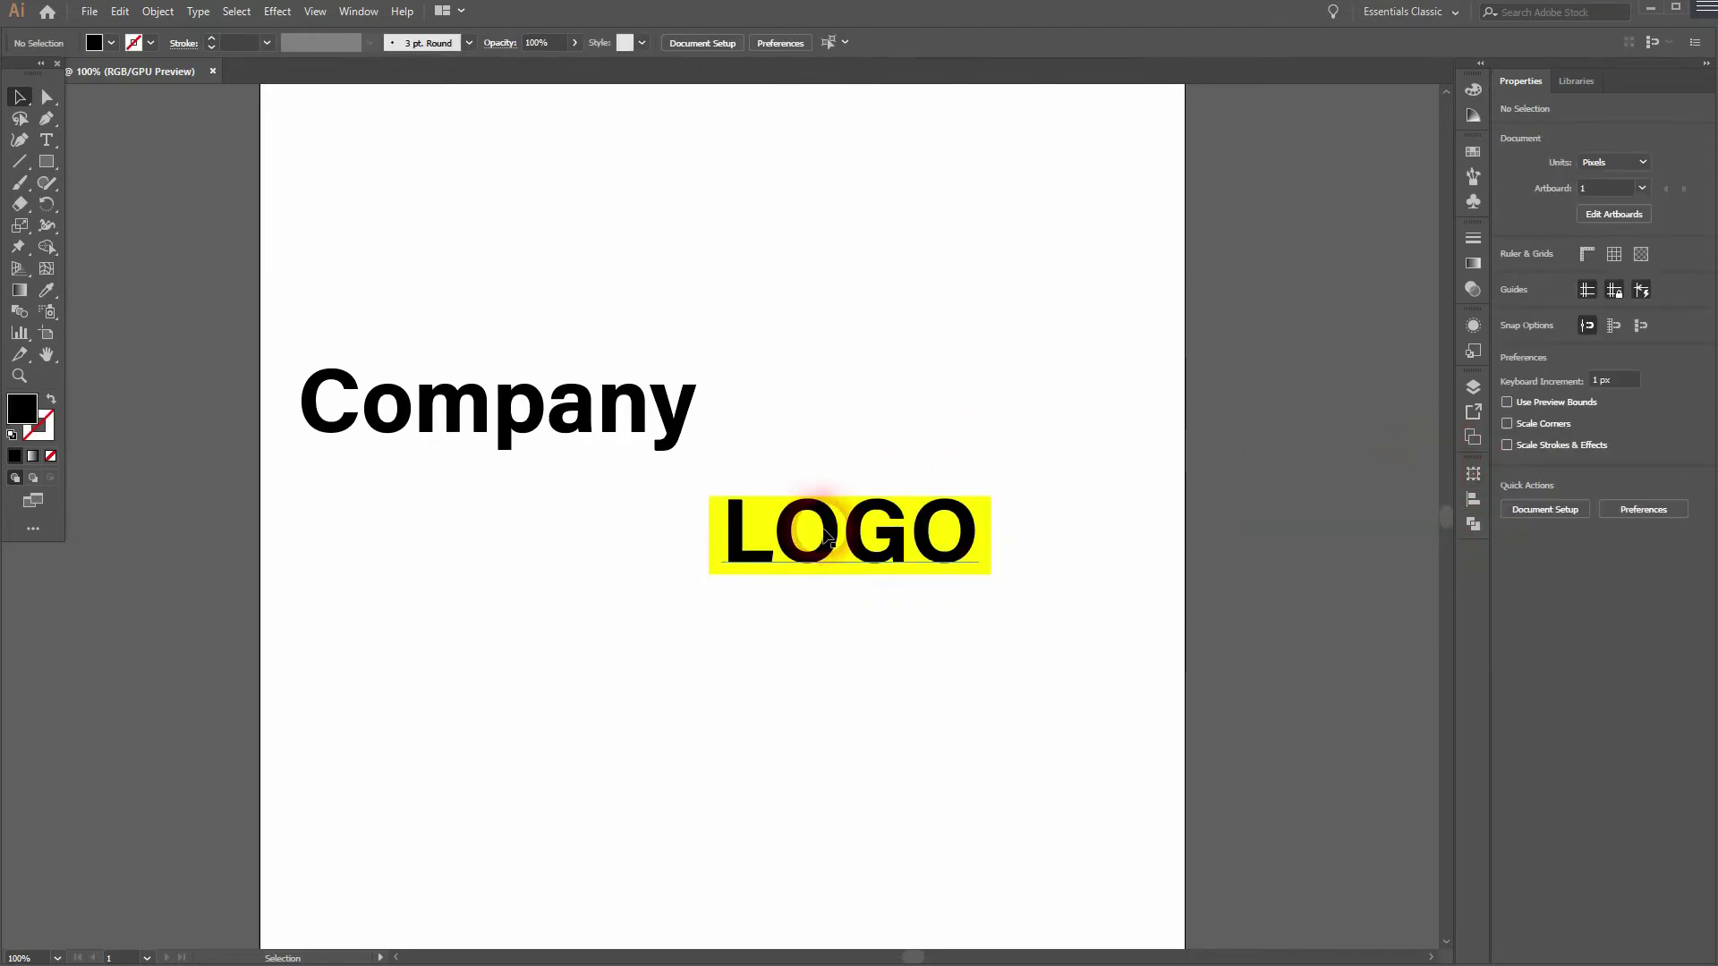
pyautogui.click(825, 534)
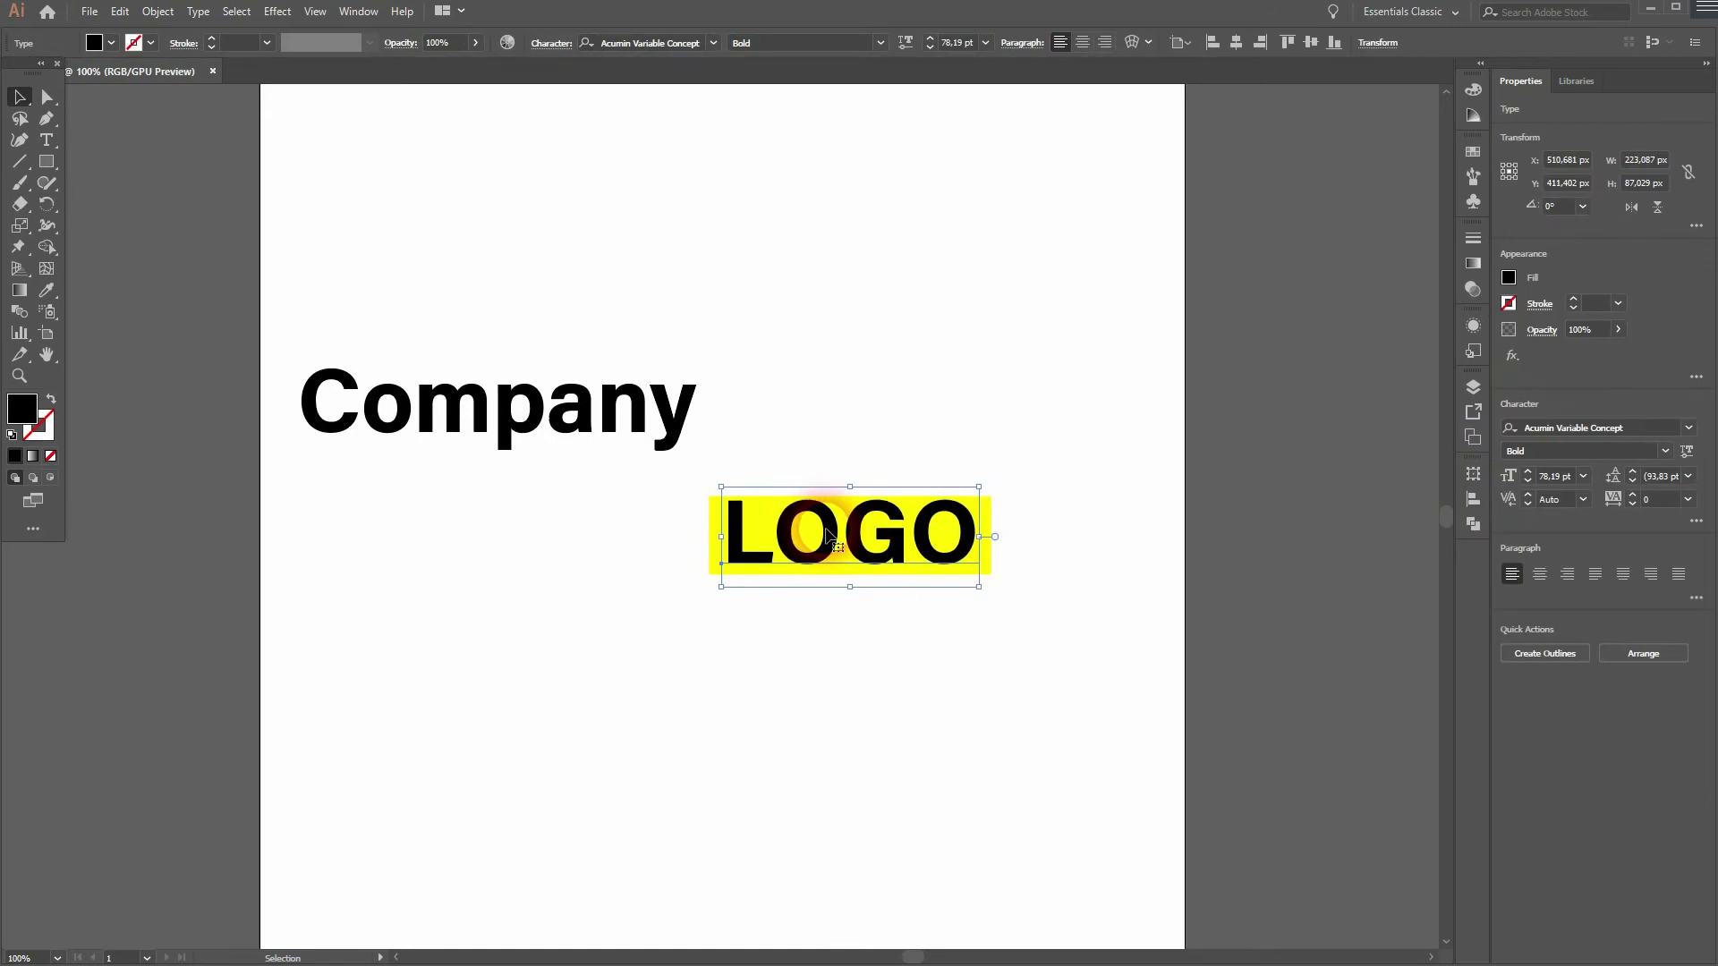
# Convert the LOGO text to outlines and nudge the letters down.
pyautogui.rightClick(832, 532)
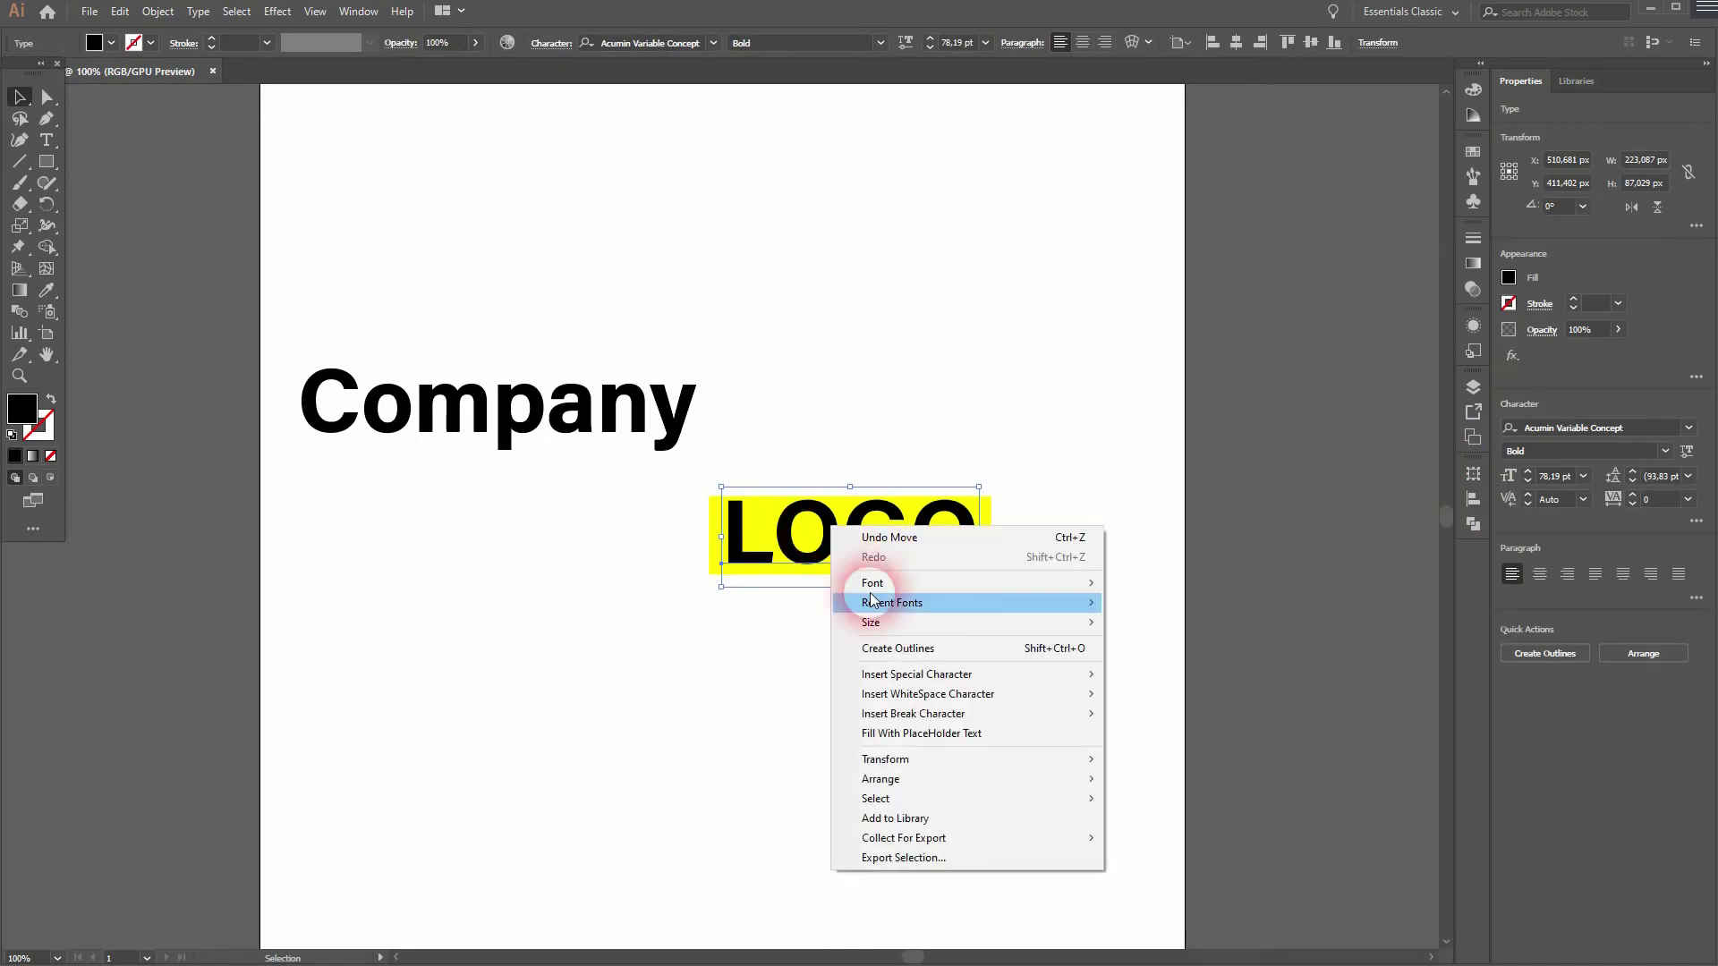
pyautogui.click(922, 652)
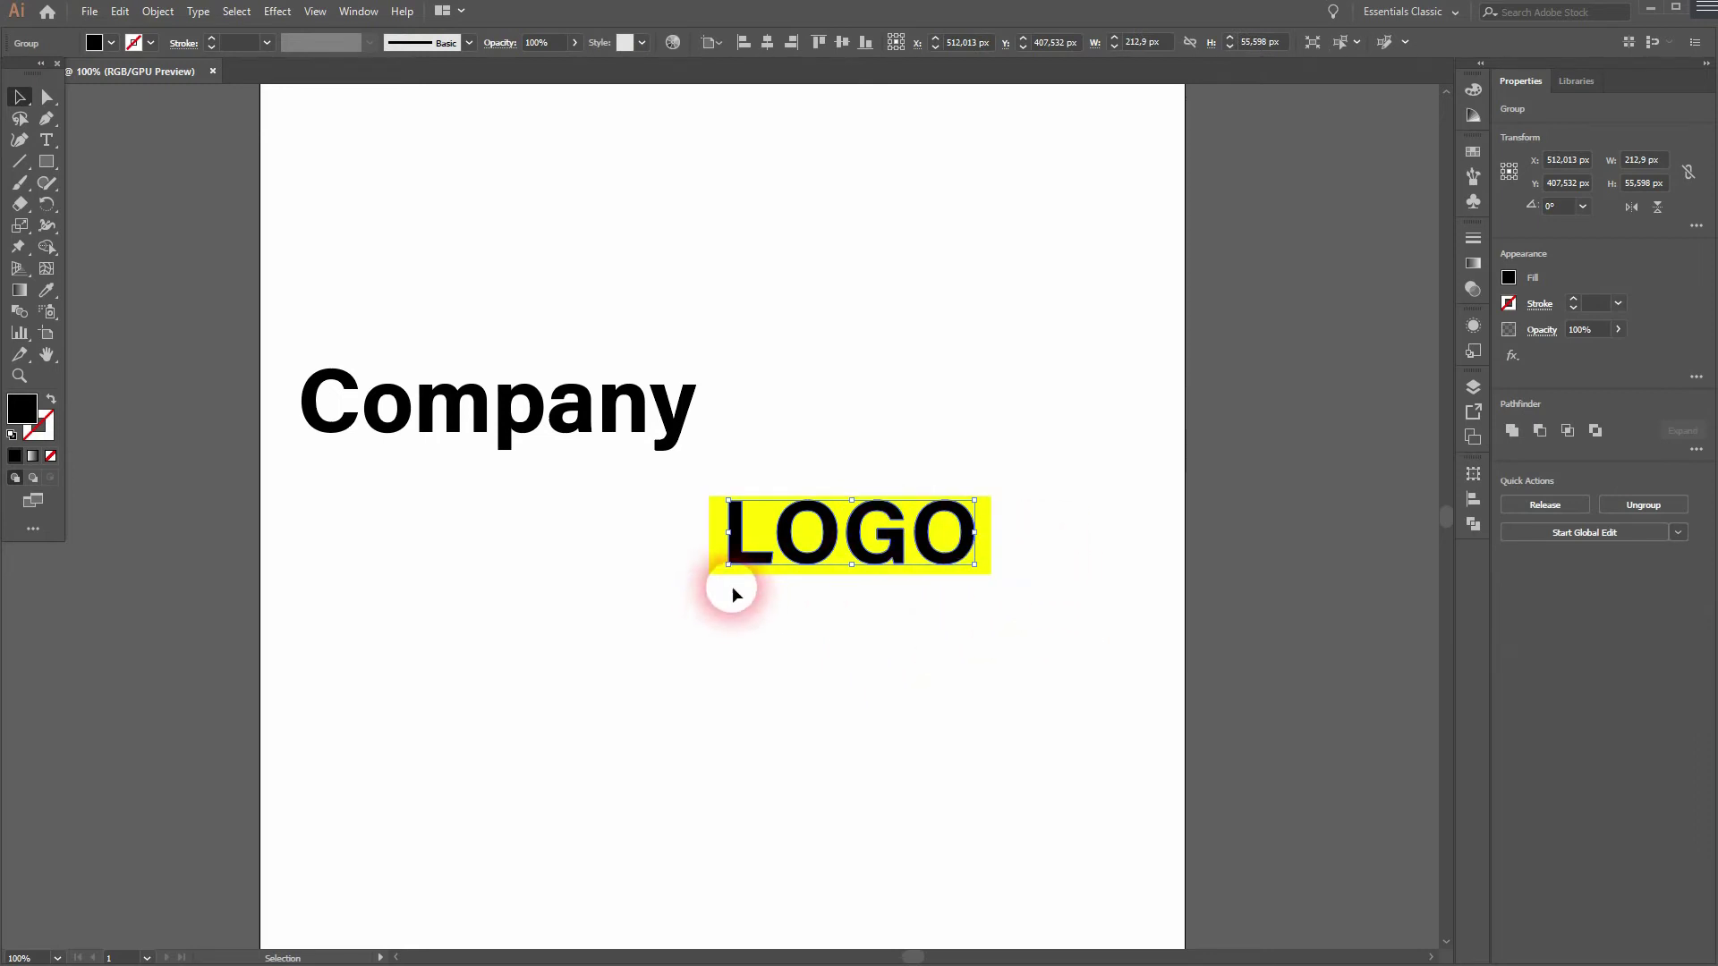
pyautogui.click(771, 621)
pyautogui.scroll(3, 845, 523)
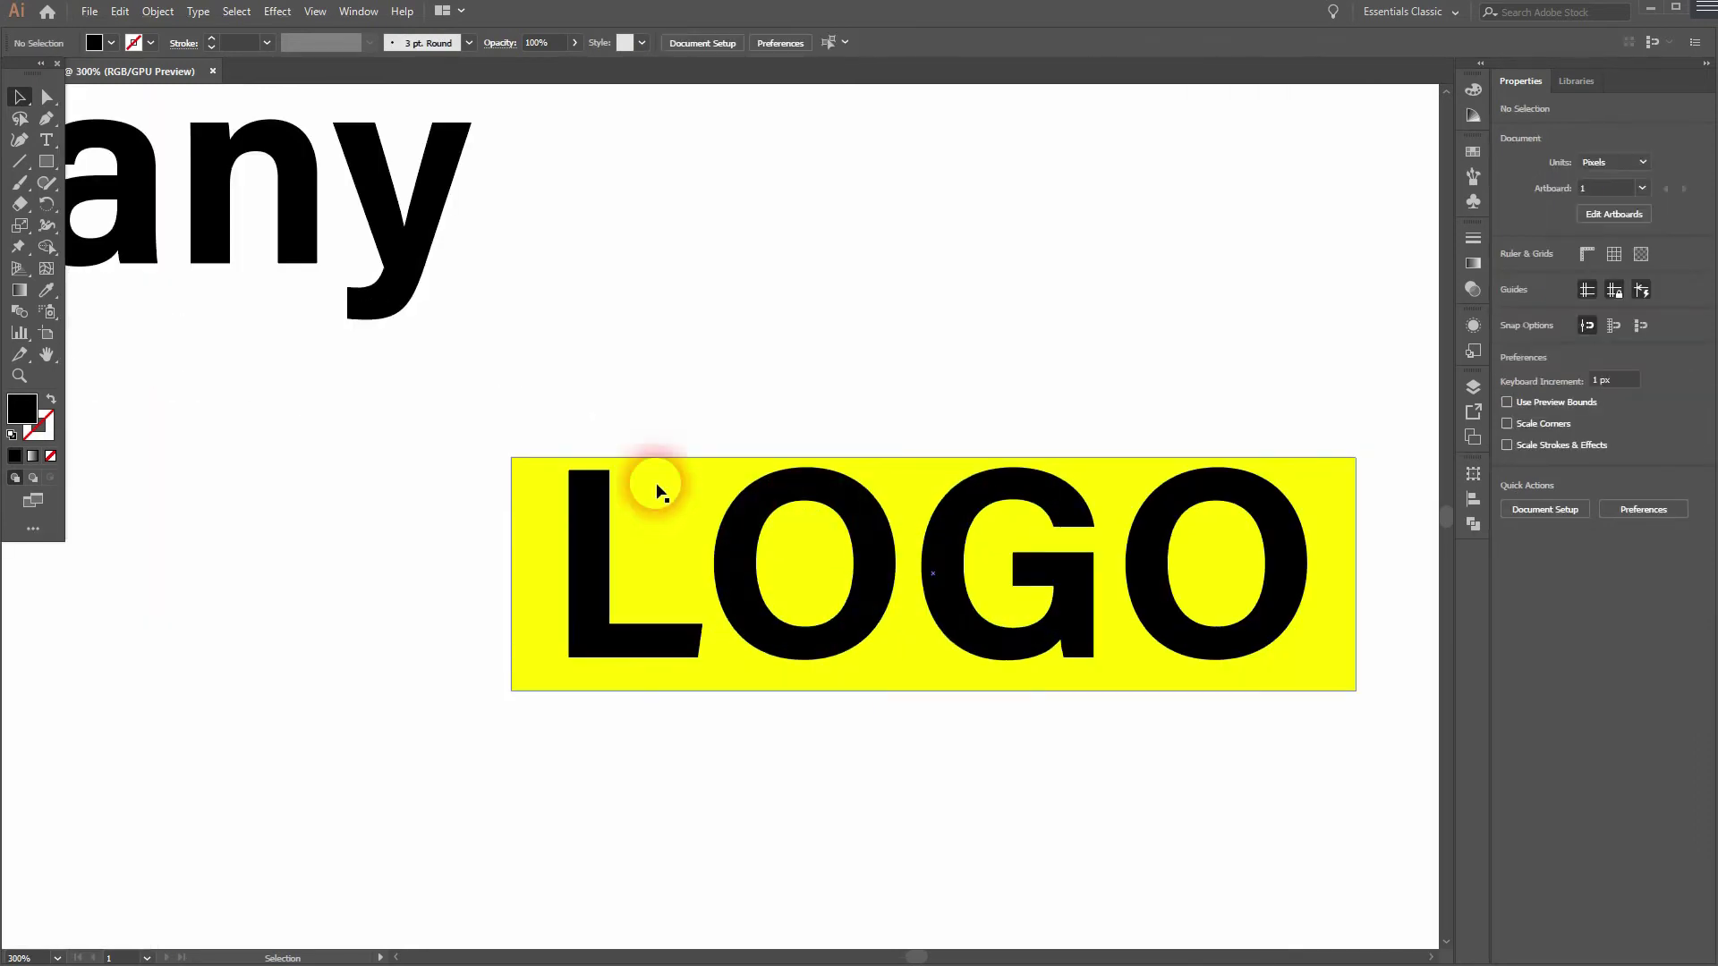
pyautogui.click(595, 631)
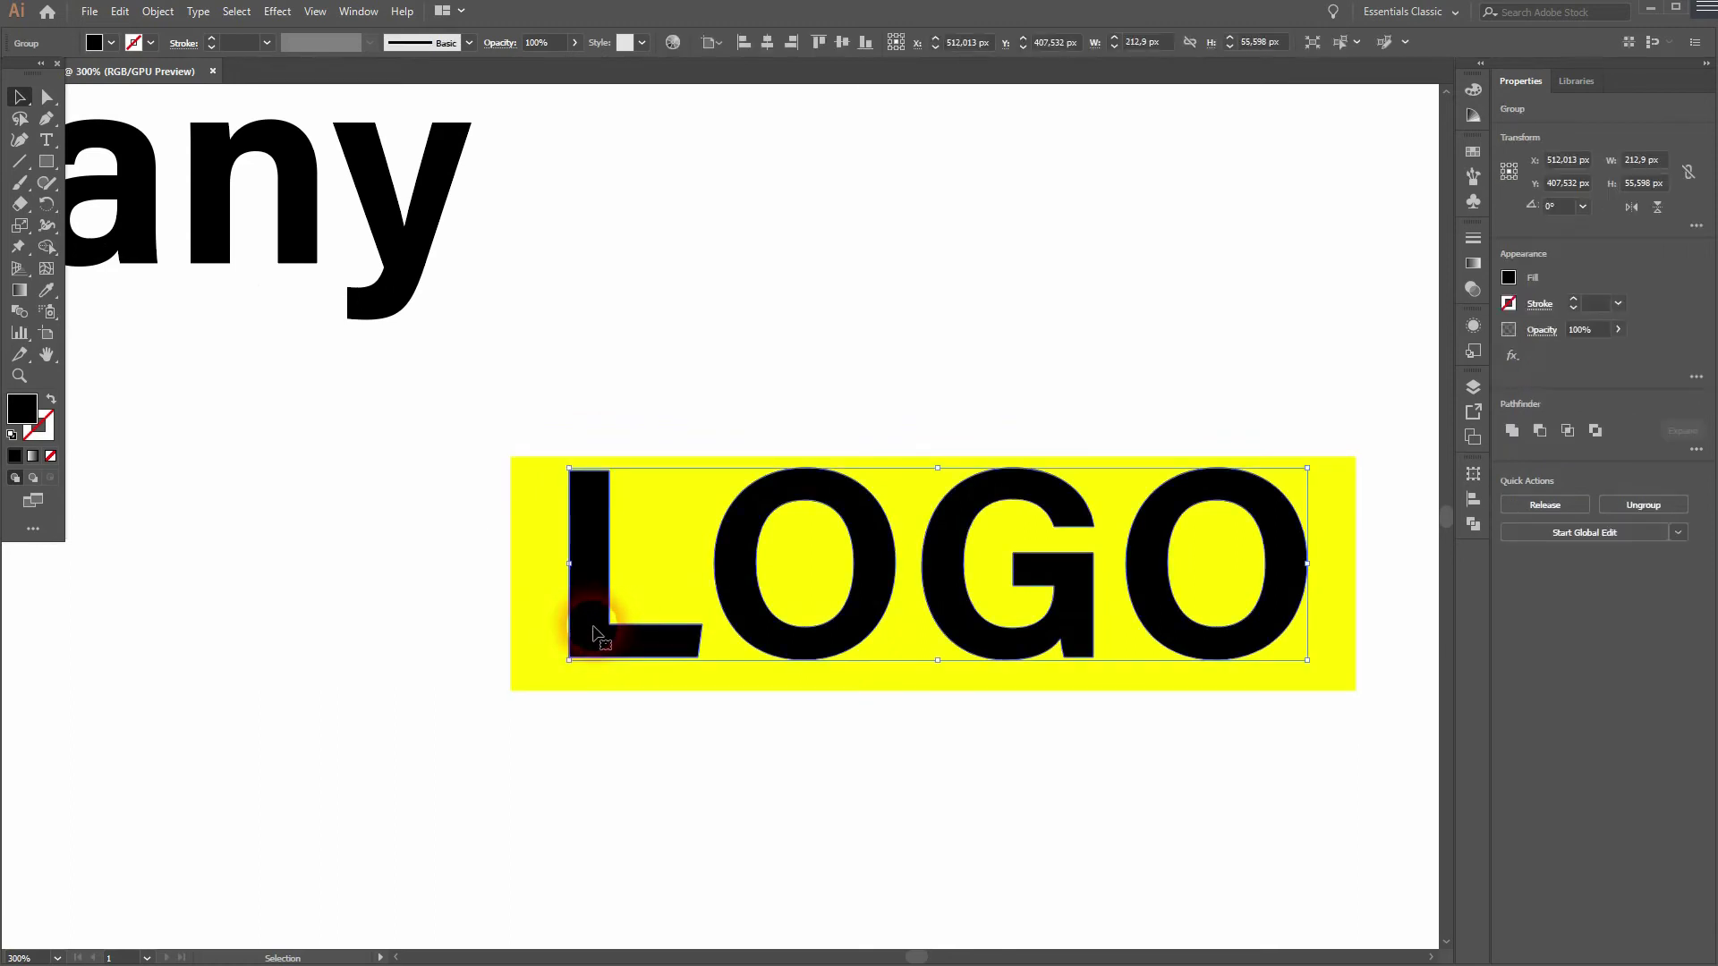
pyautogui.press('Down')
pyautogui.press('Down')
pyautogui.press('Down')
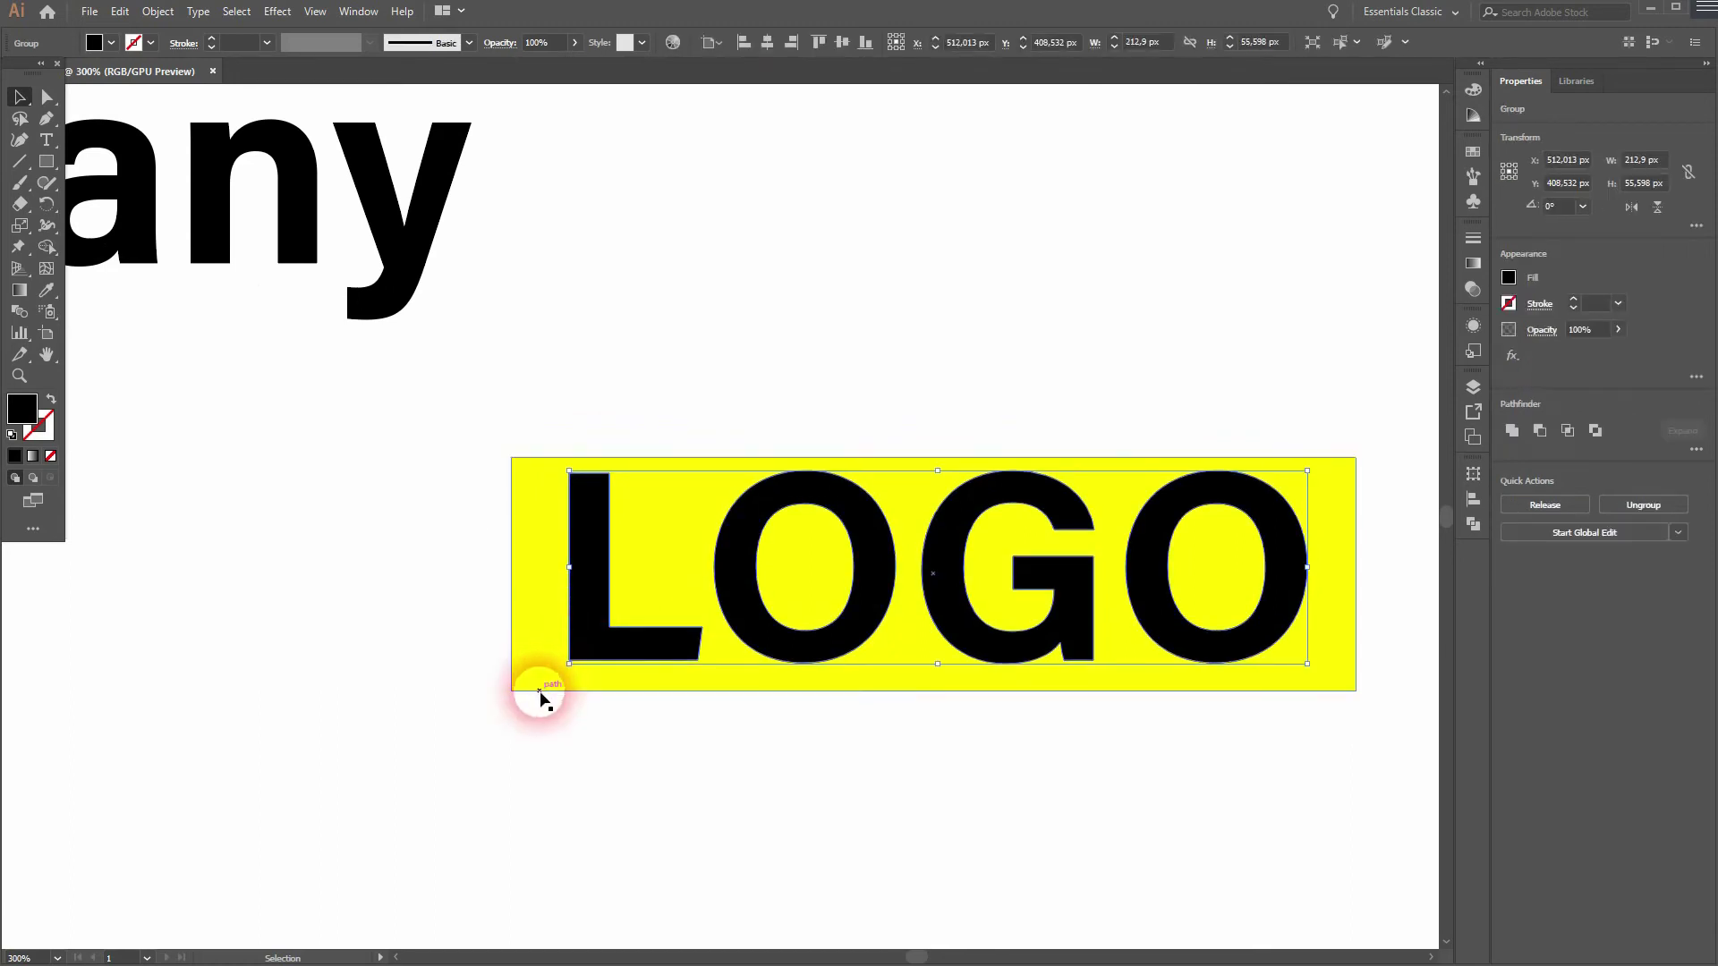
# Vertically centre the LOGO outlines on the rectangle, group them, and move the group up-left.
pyautogui.moveTo(516, 716); pyautogui.dragTo(1112, 449)
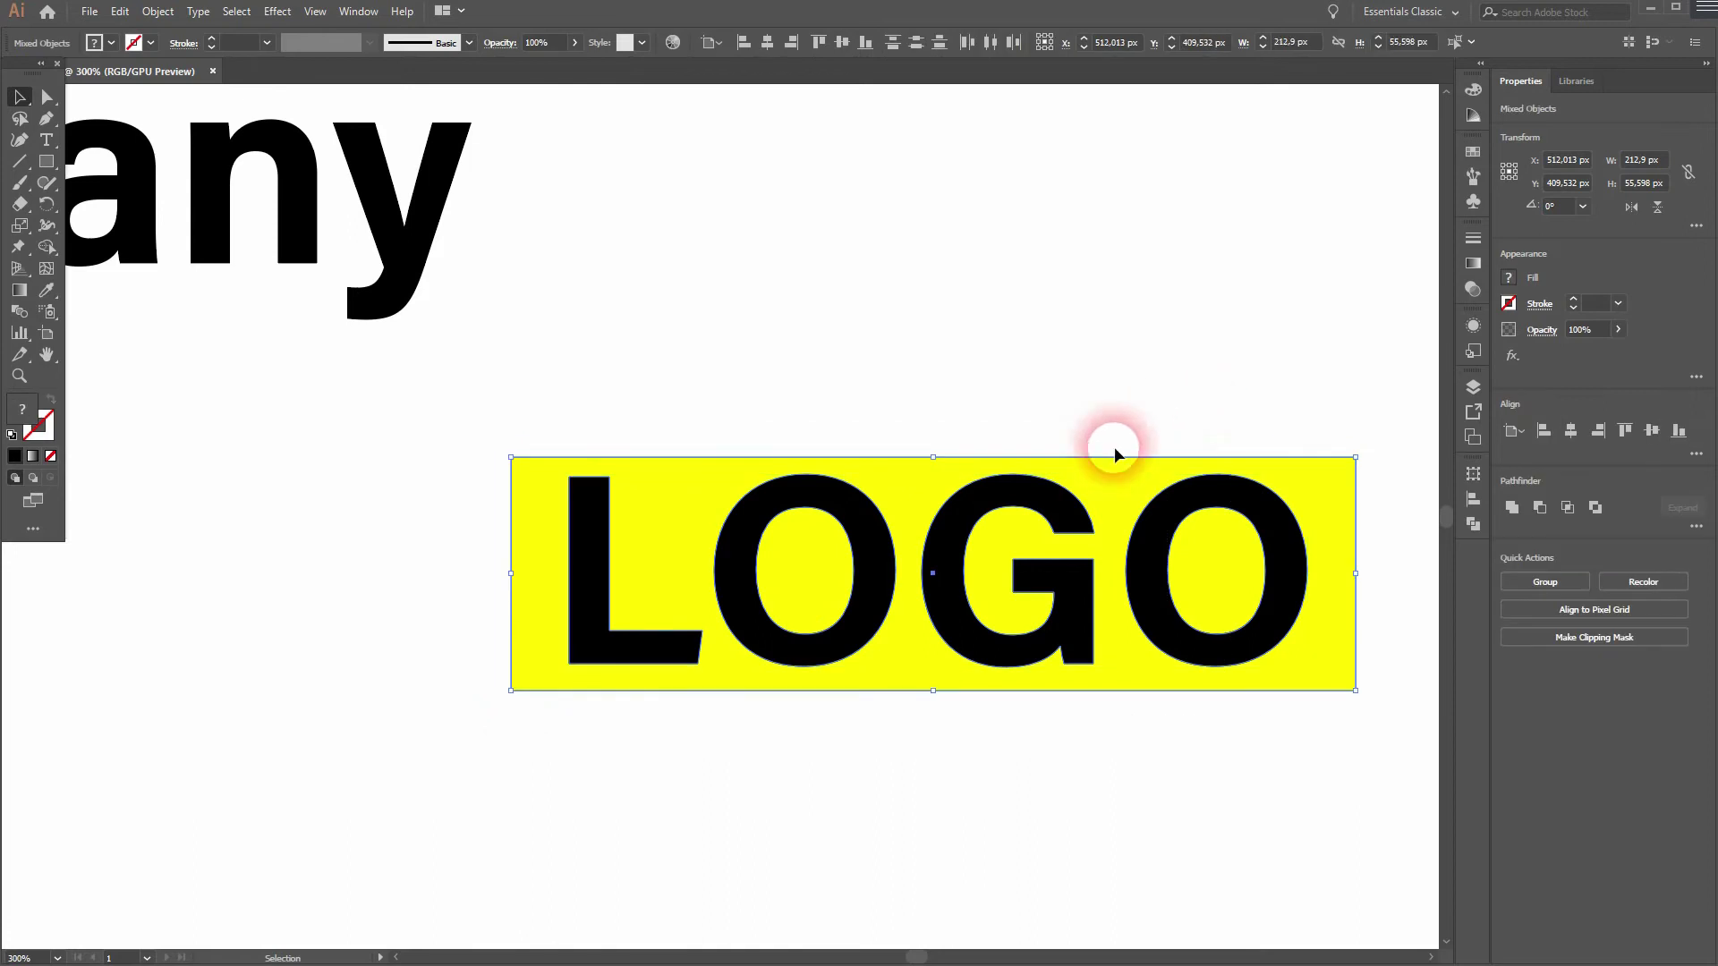
pyautogui.click(1473, 501)
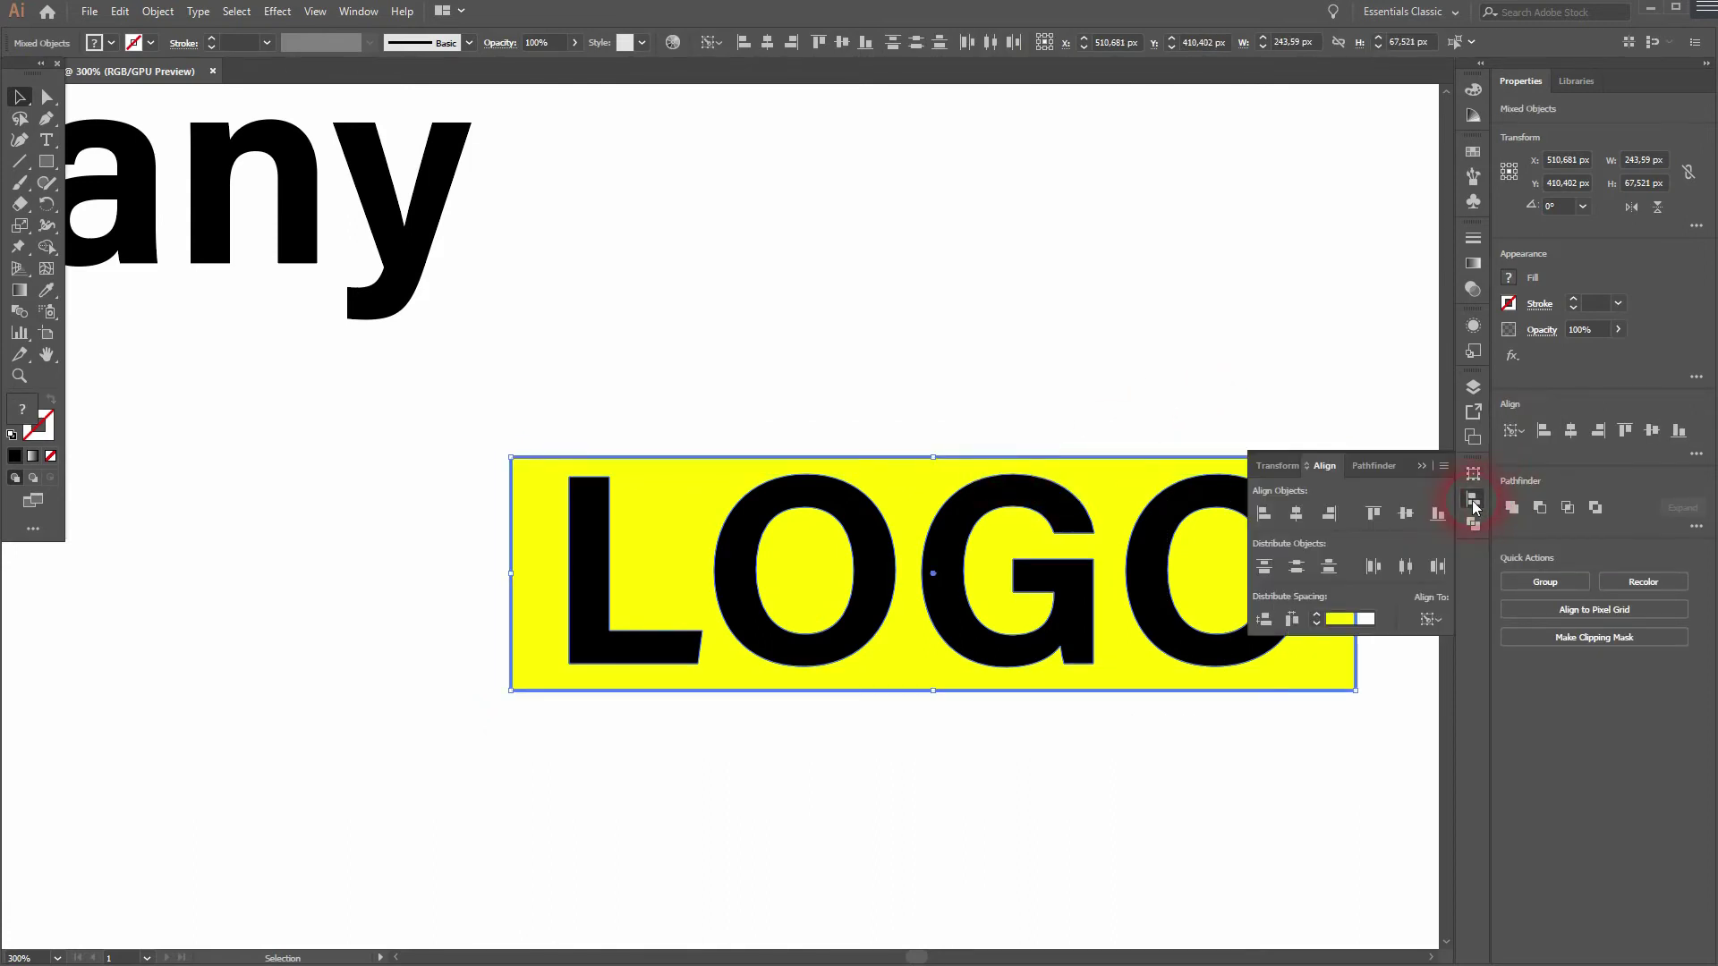
pyautogui.click(1396, 513)
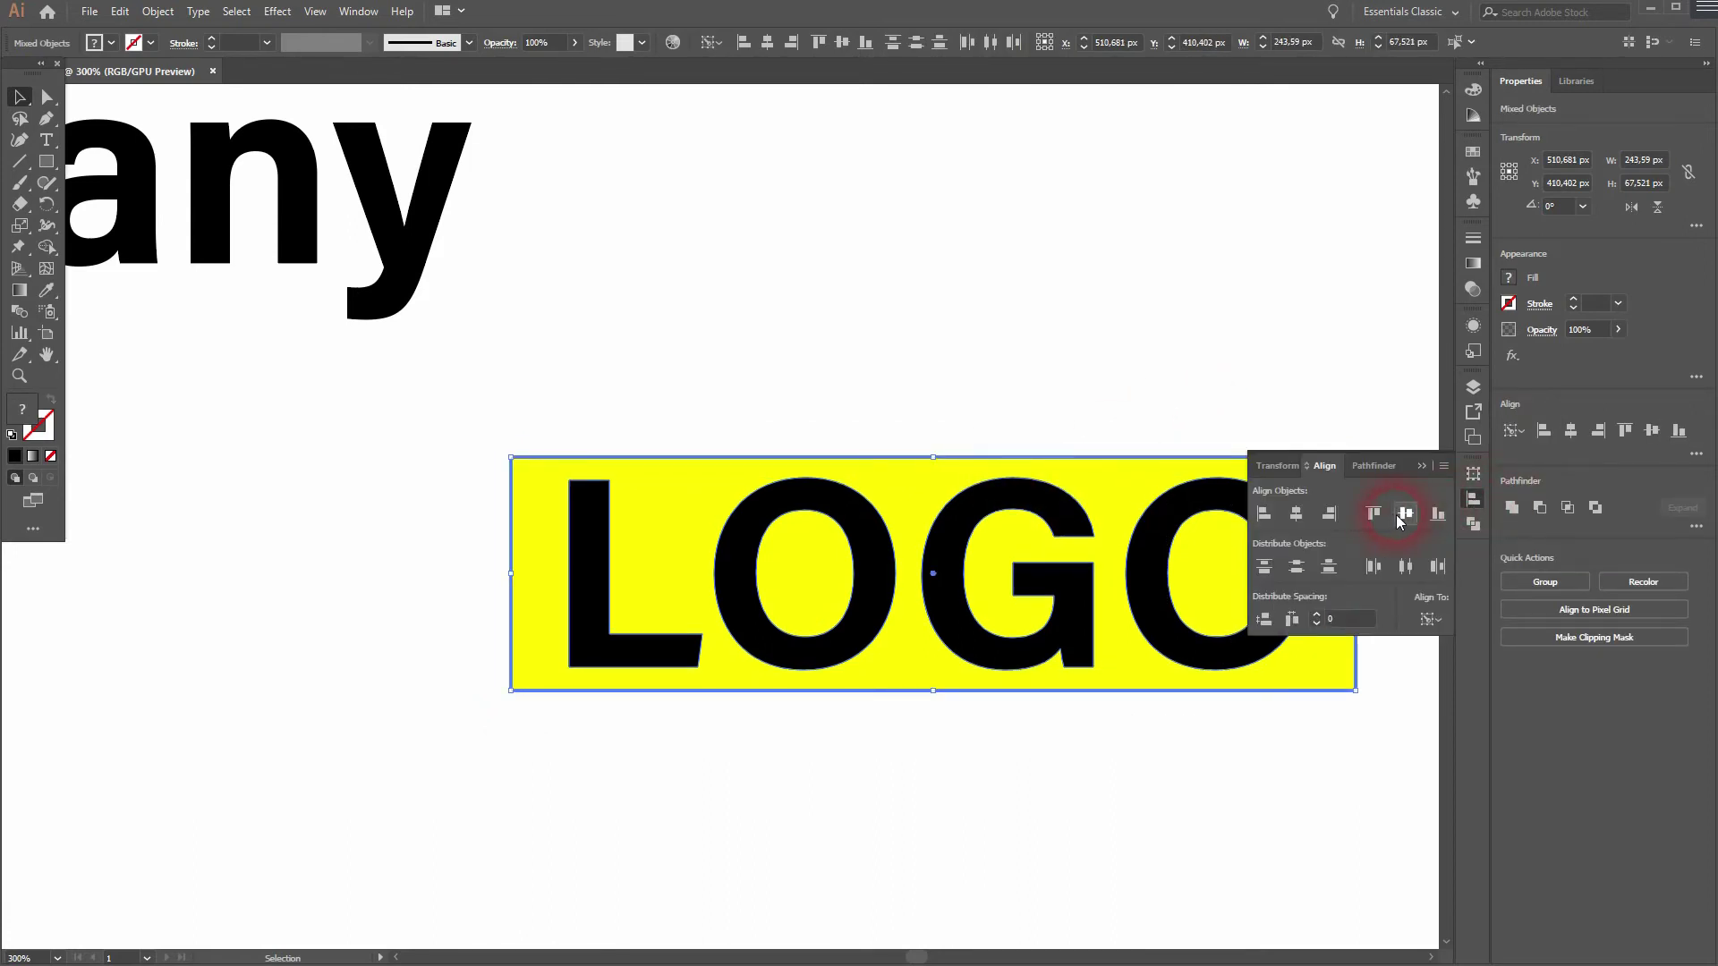
pyautogui.click(1421, 466)
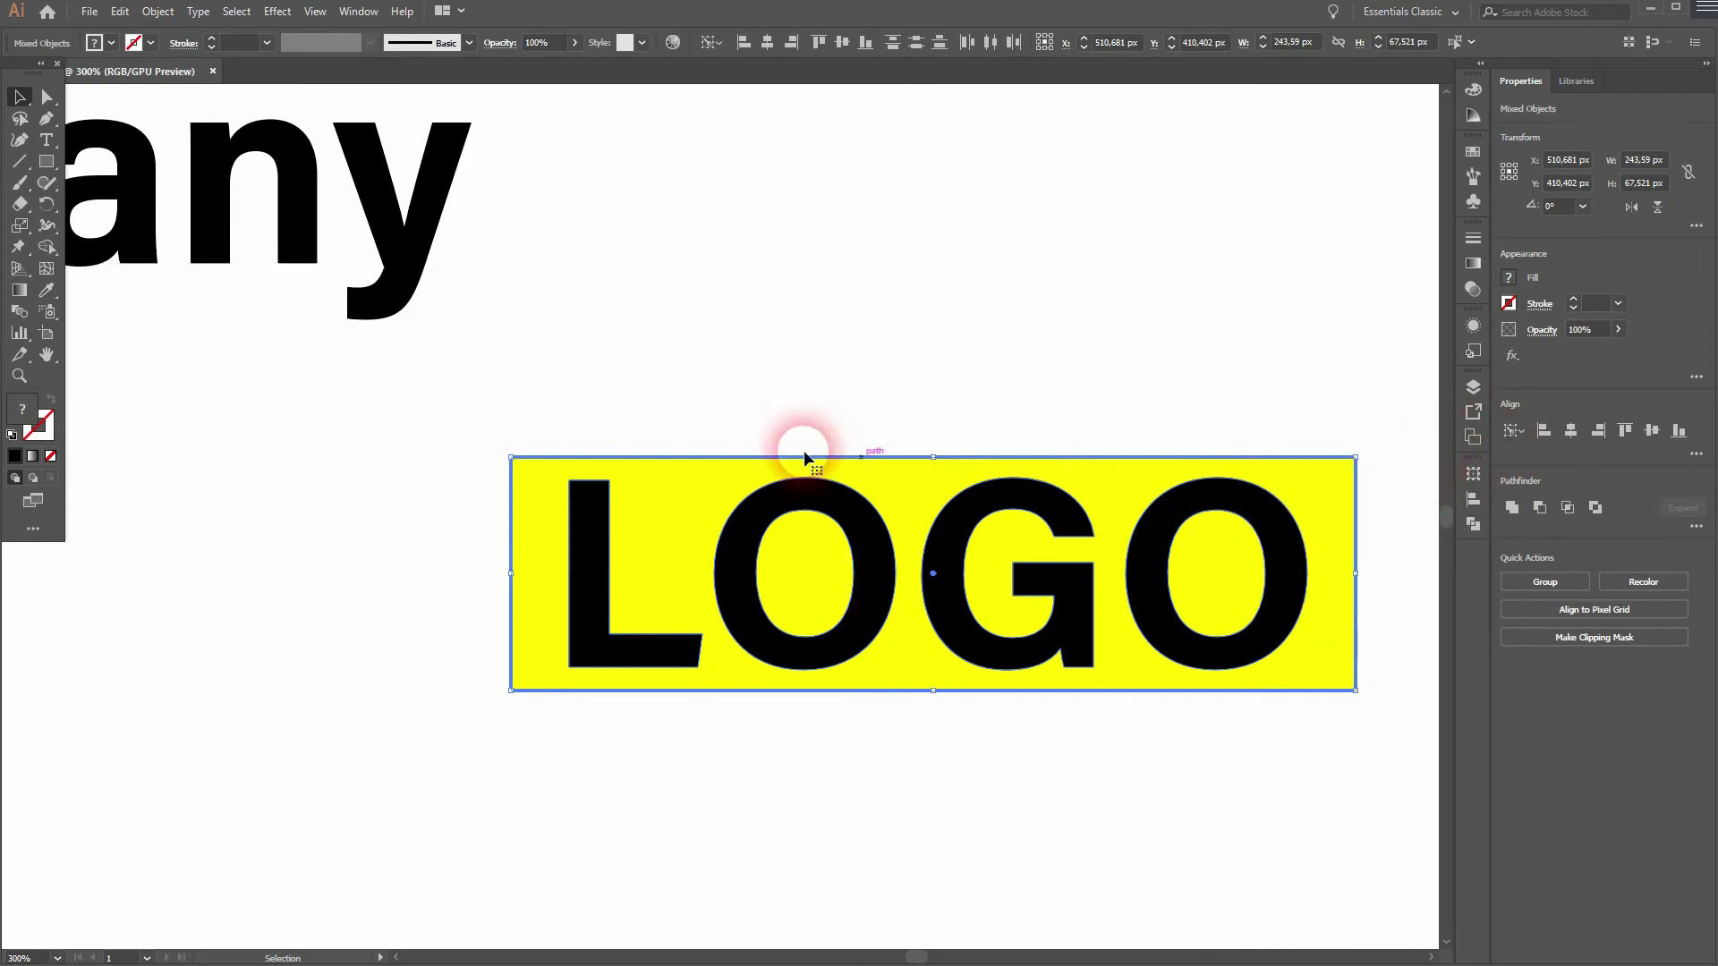
pyautogui.rightClick(959, 575)
pyautogui.click(1039, 648)
pyautogui.moveTo(697, 507); pyautogui.dragTo(592, 503)
# Show the rulers and drag a horizontal guide to Company's baseline.
pyautogui.scroll(-2, 603, 282)
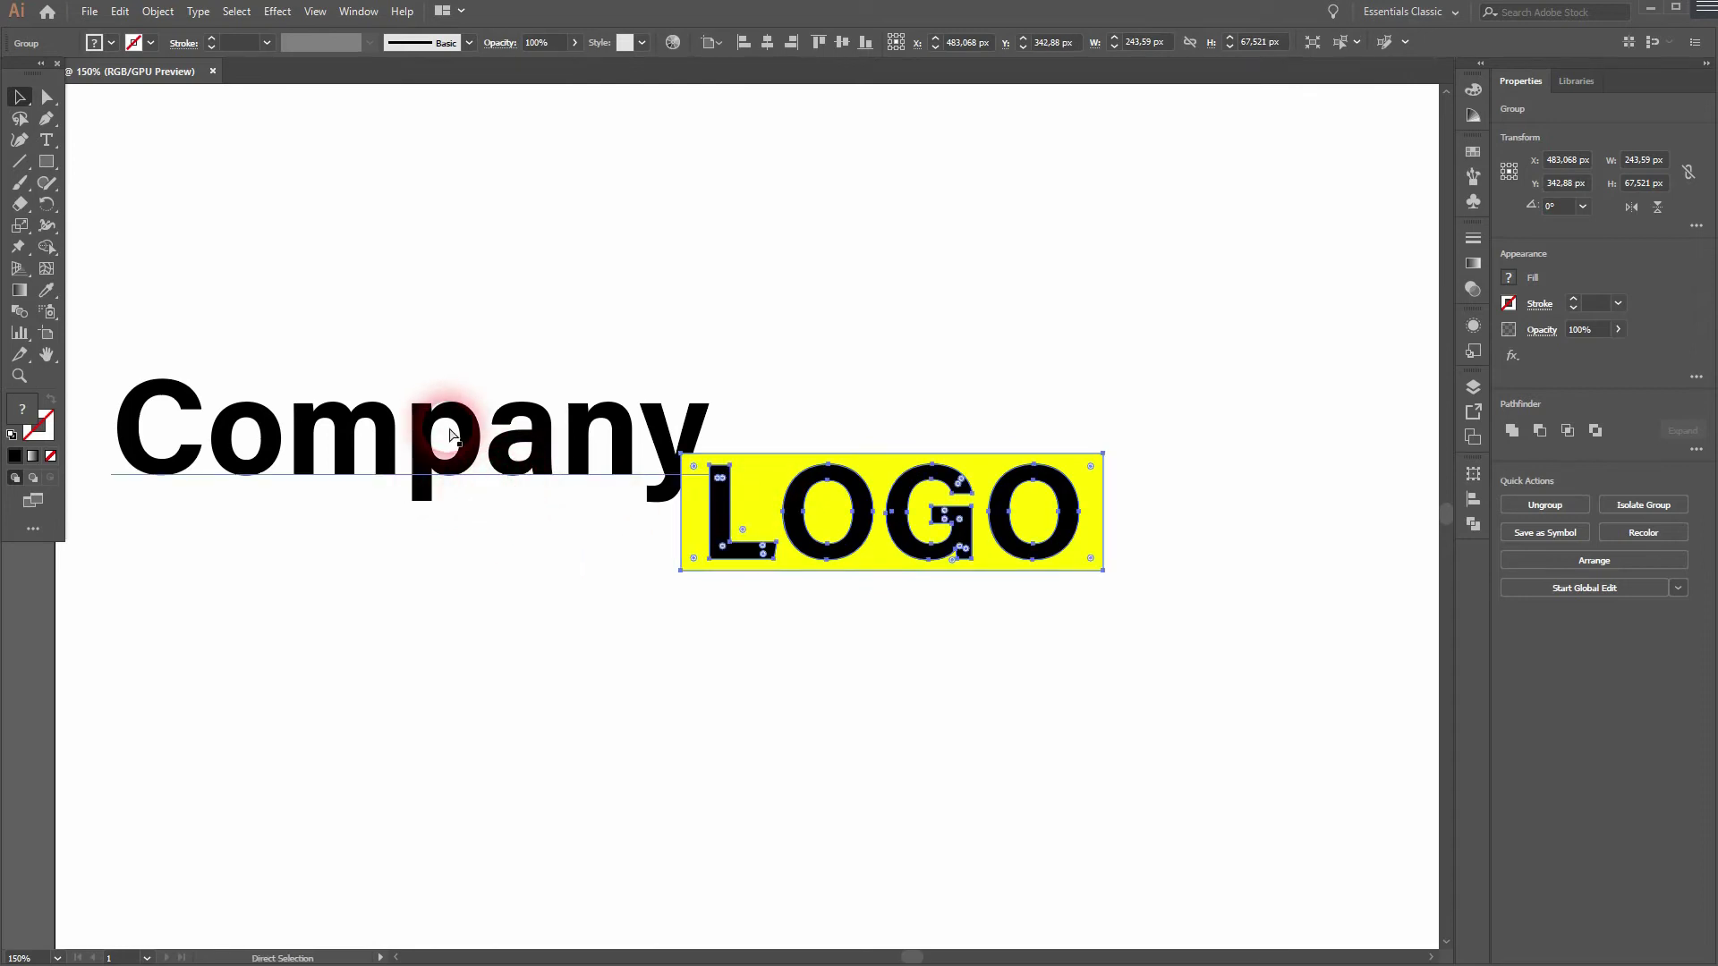
pyautogui.hotkey('ctrl', 'r')
pyautogui.moveTo(379, 98); pyautogui.dragTo(292, 480)
# Nudge the LOGO group down onto the guide at Y 348.88 px and deselect.
pyautogui.scroll(5, 291, 480)
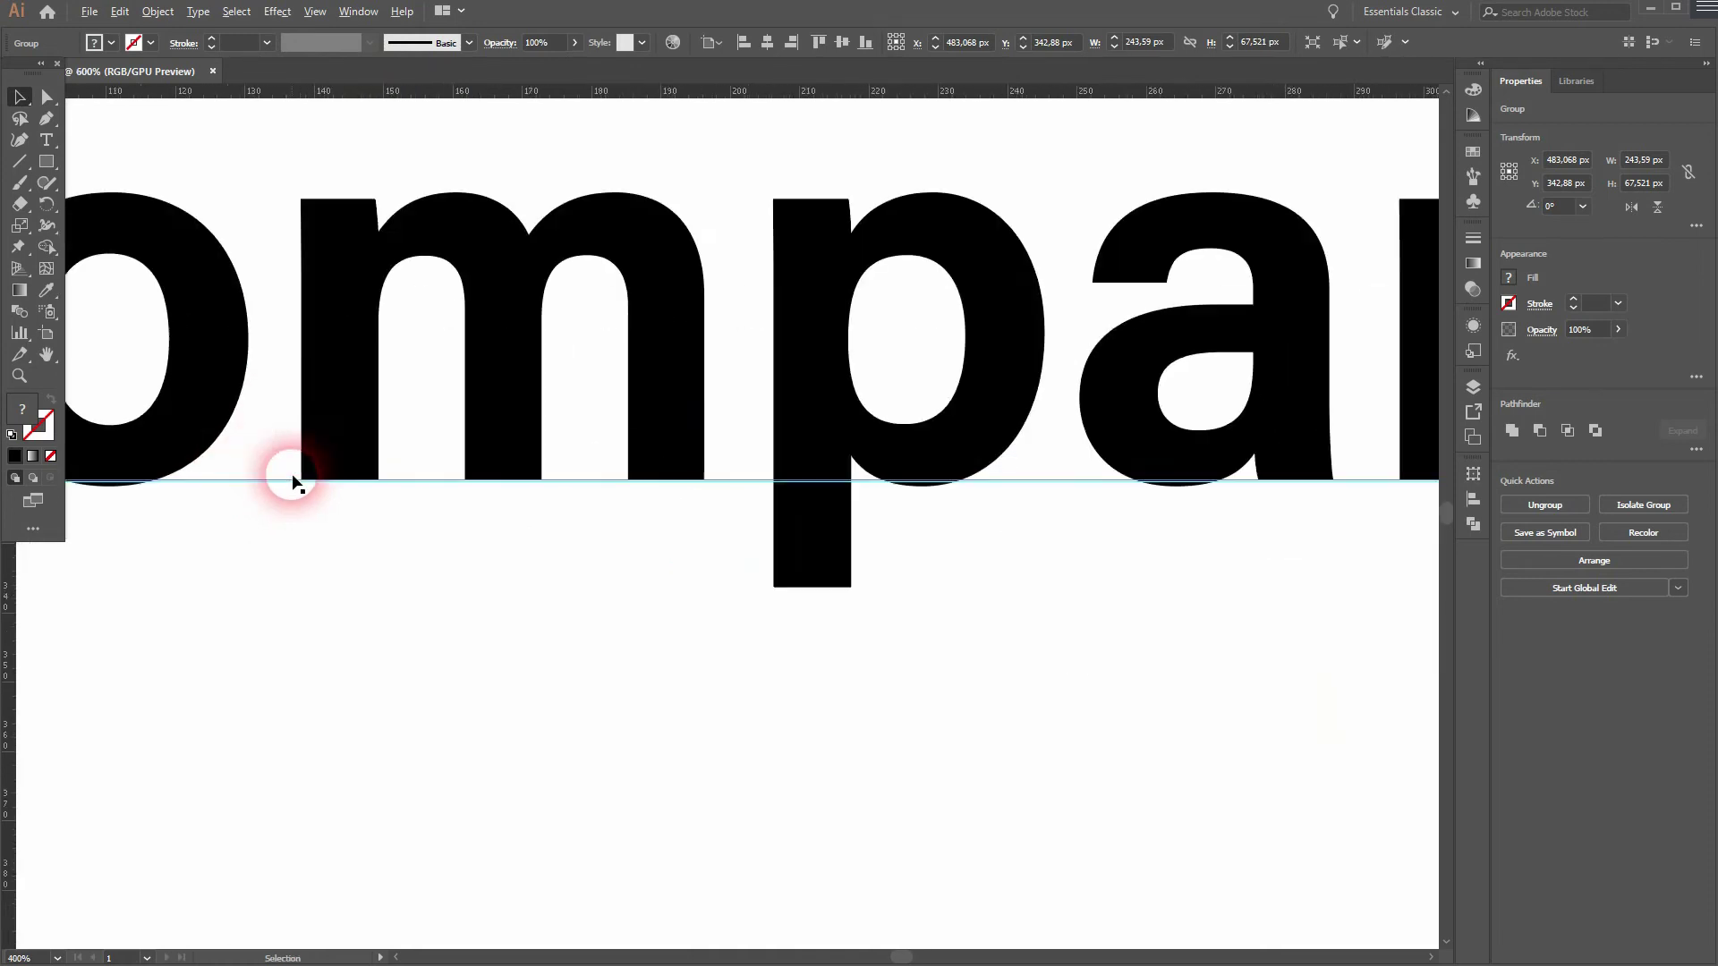
pyautogui.scroll(-3, 970, 555)
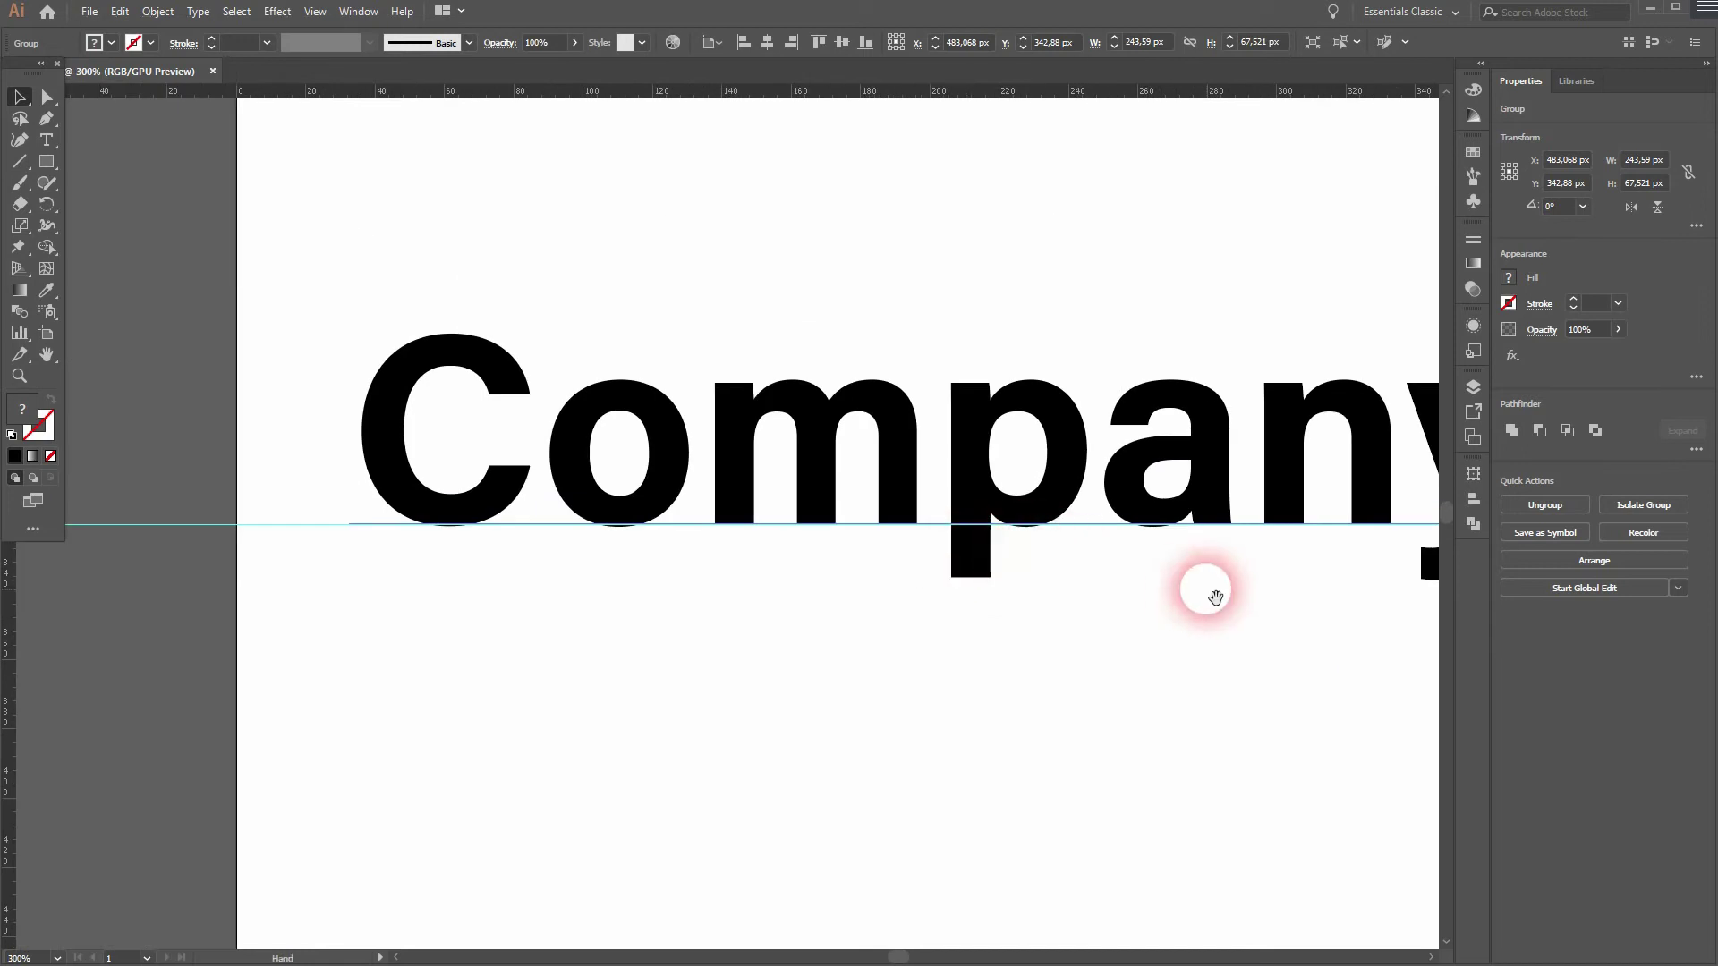
pyautogui.moveTo(1208, 594); pyautogui.dragTo(543, 636)
pyautogui.moveTo(675, 644); pyautogui.dragTo(606, 621)
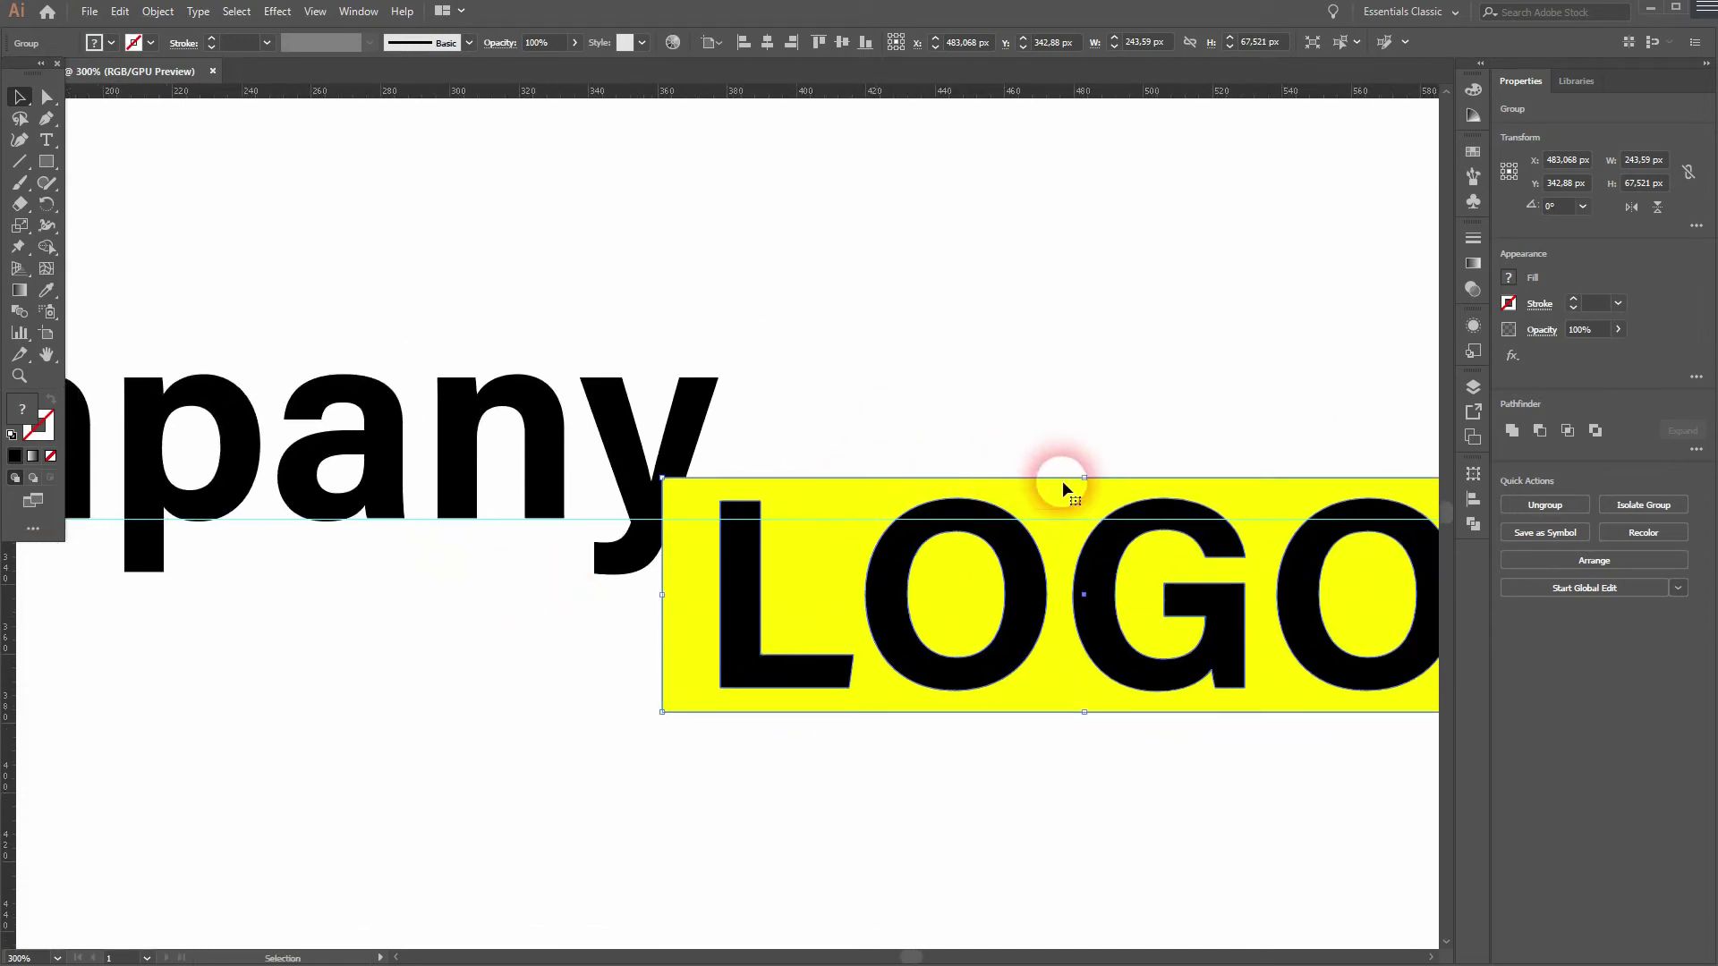
pyautogui.press('Down')
pyautogui.press('Down')
pyautogui.press('Down')
pyautogui.press('Down')
pyautogui.press('Down')
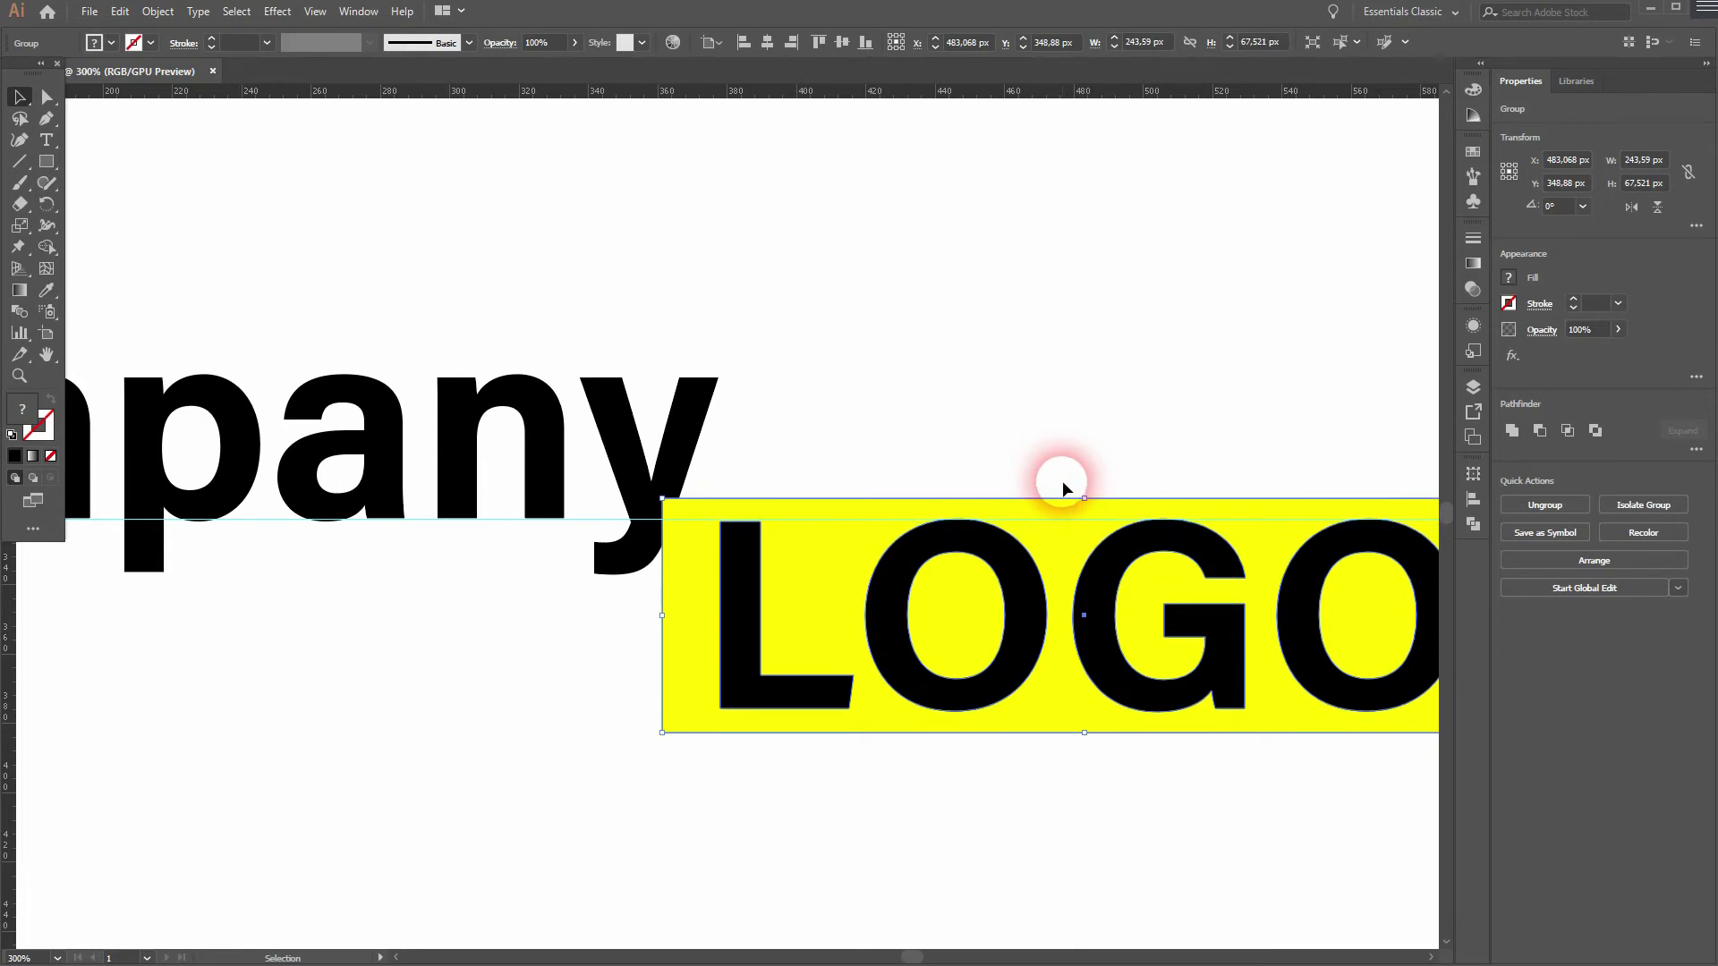
pyautogui.scroll(-1, 982, 486)
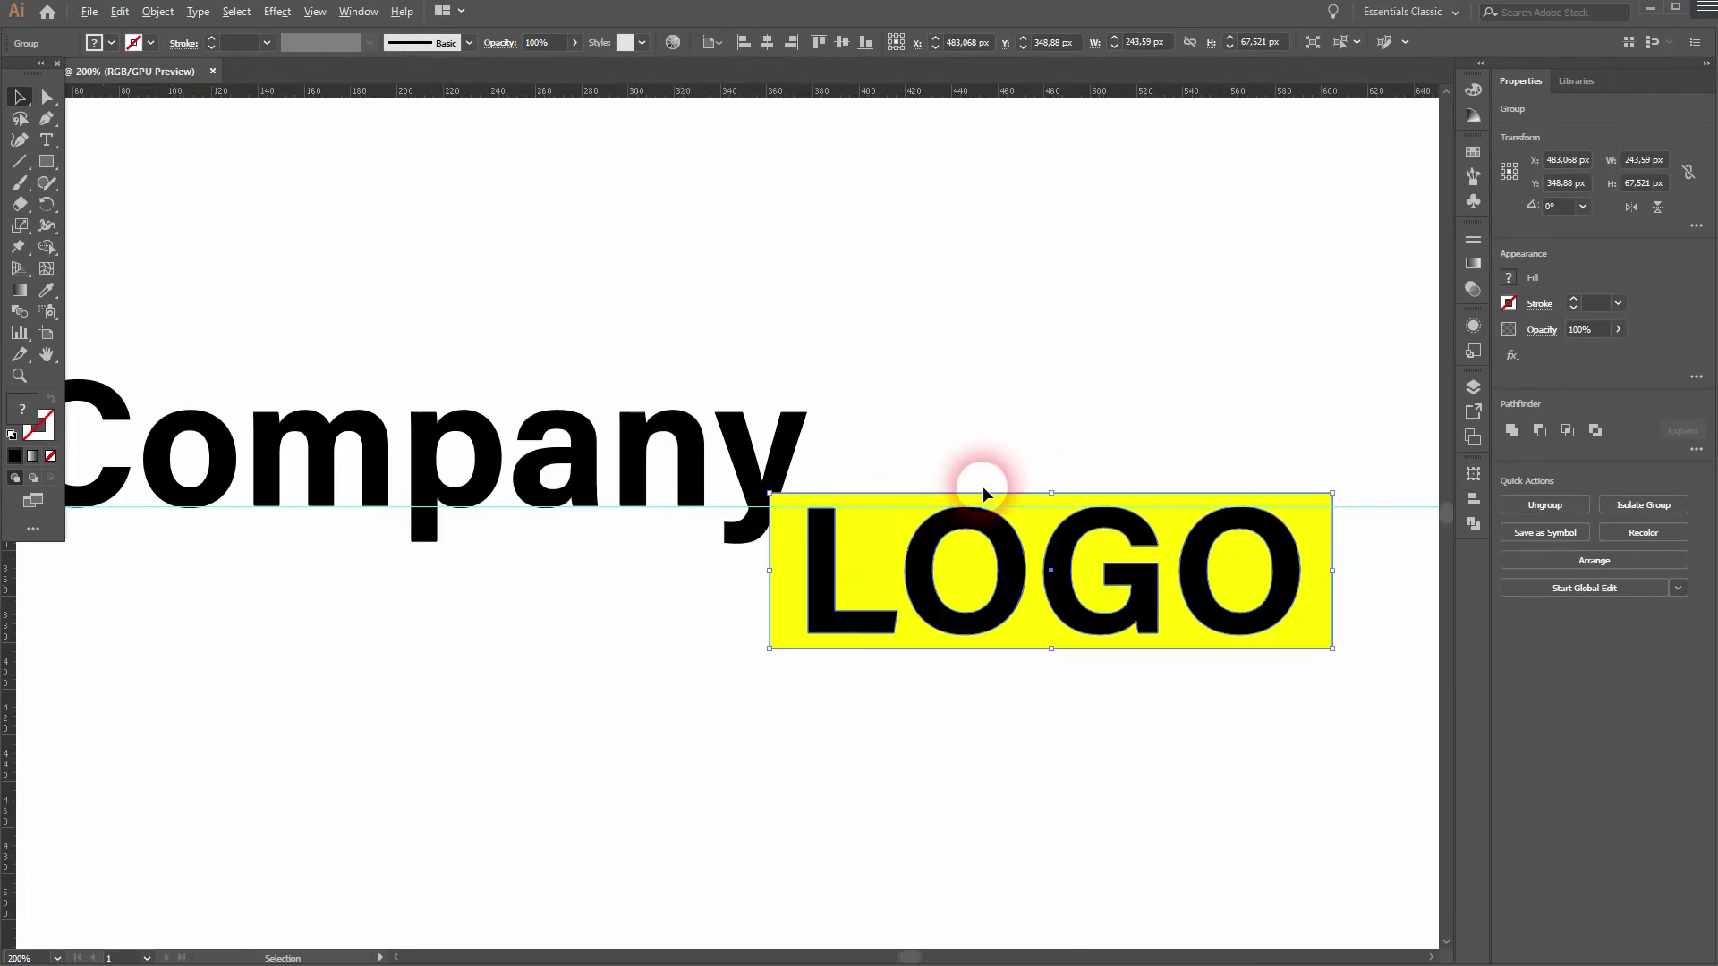
pyautogui.scroll(-1, 983, 486)
pyautogui.moveTo(986, 467); pyautogui.dragTo(875, 499)
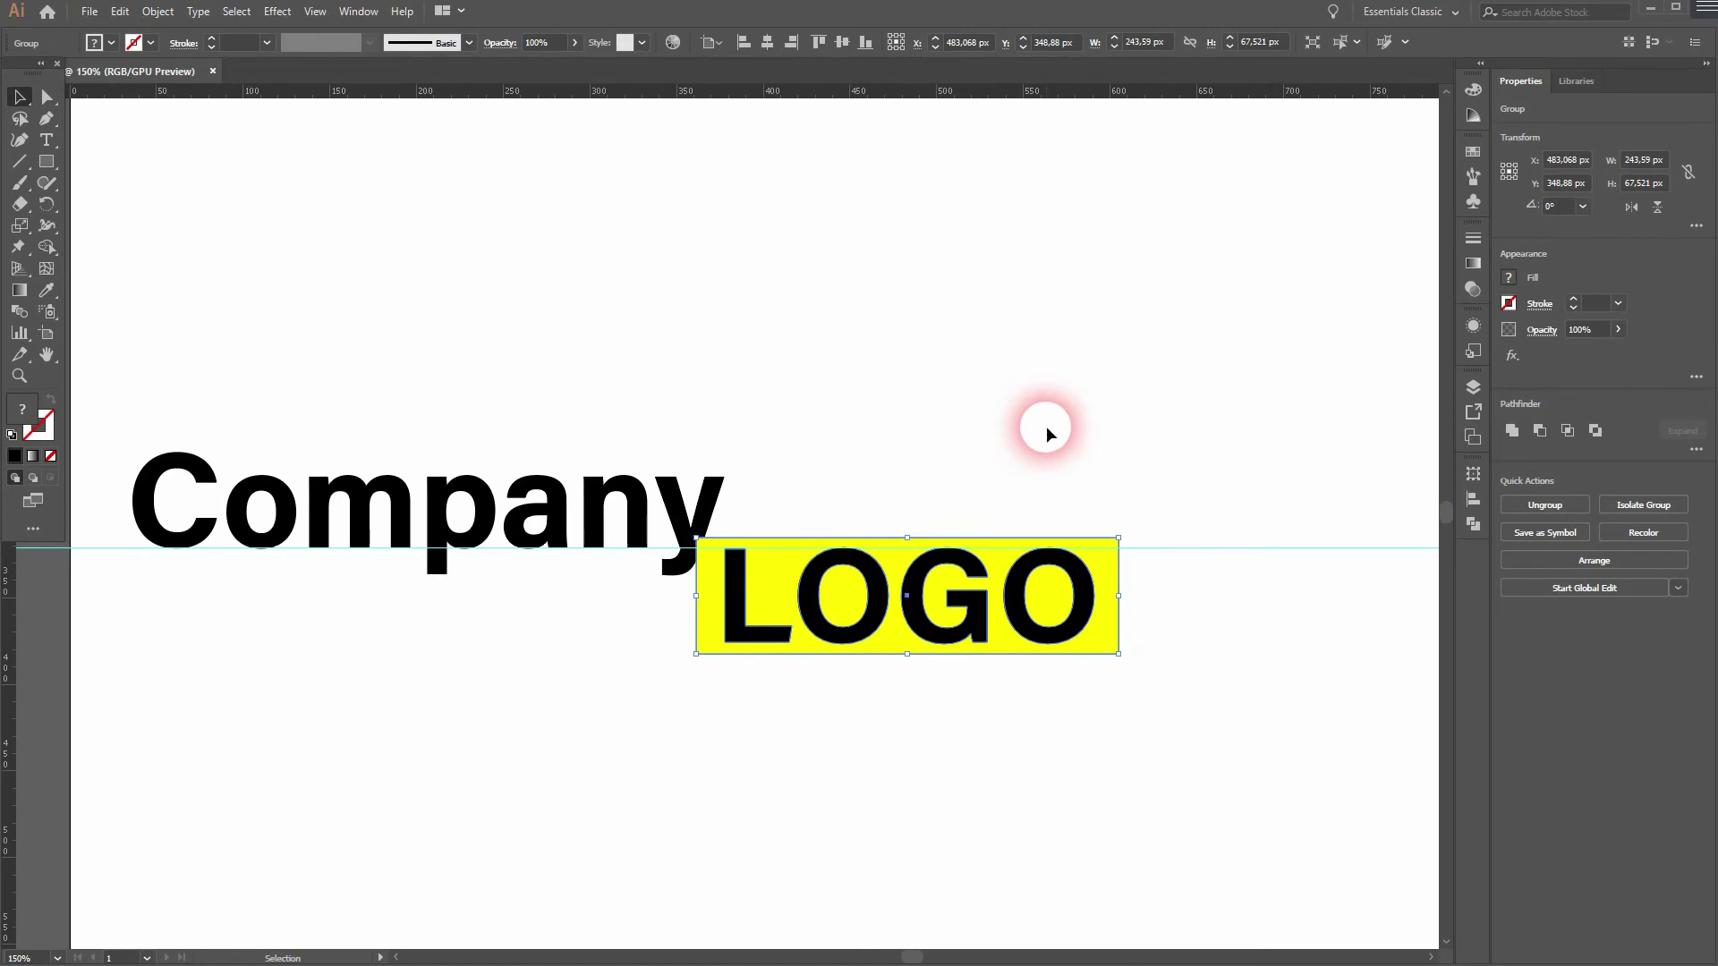
pyautogui.hotkey('ctrl', 'shift', 'a')
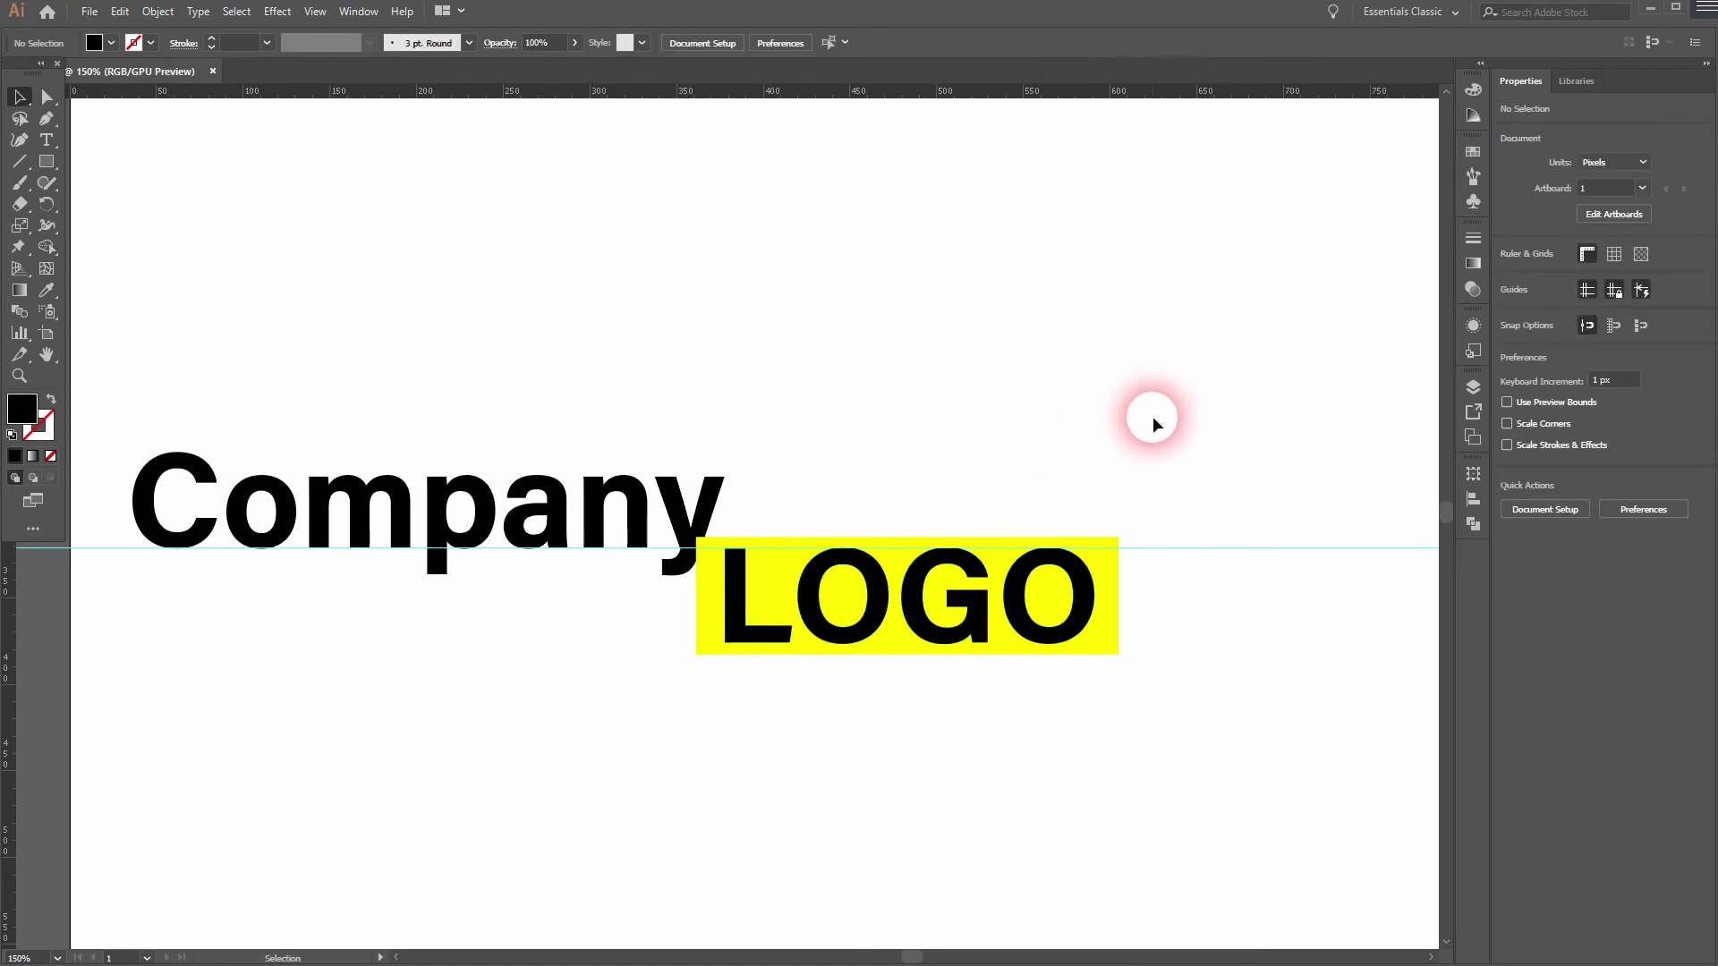
# Draw a blue-filled circle above and right of LOGO.
pyautogui.scroll(-1, 1152, 416)
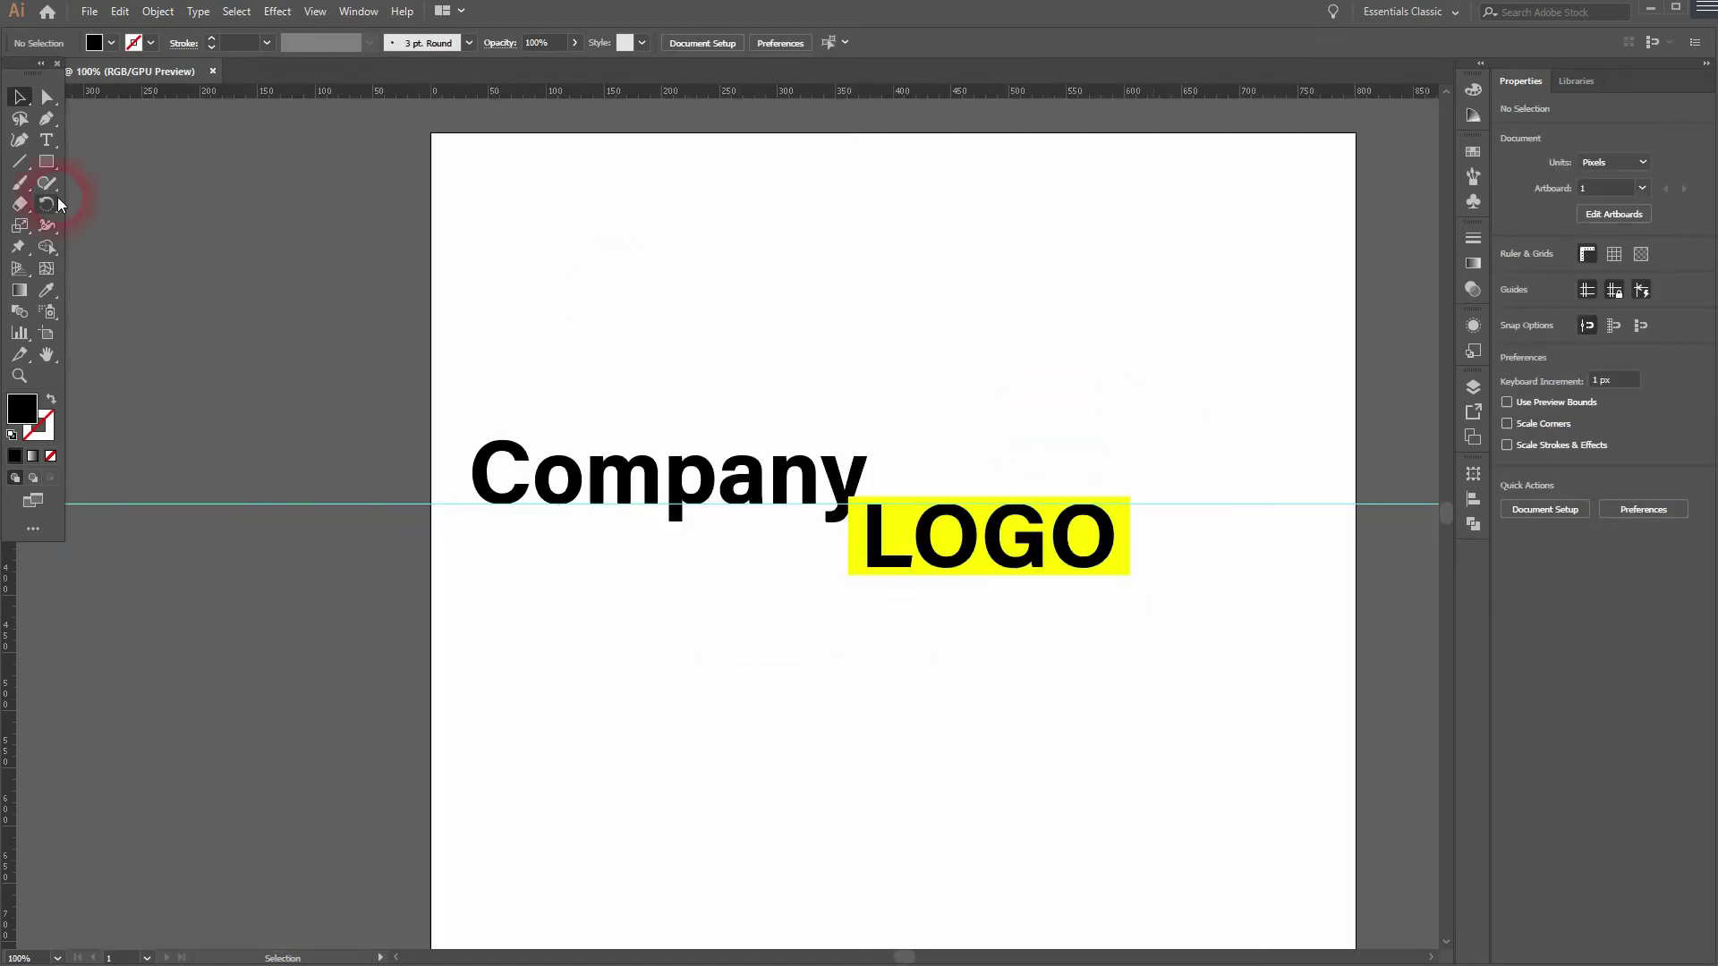
pyautogui.moveTo(46, 161); pyautogui.dragTo(143, 208)
pyautogui.moveTo(985, 240); pyautogui.dragTo(1063, 317)
pyautogui.click(105, 45)
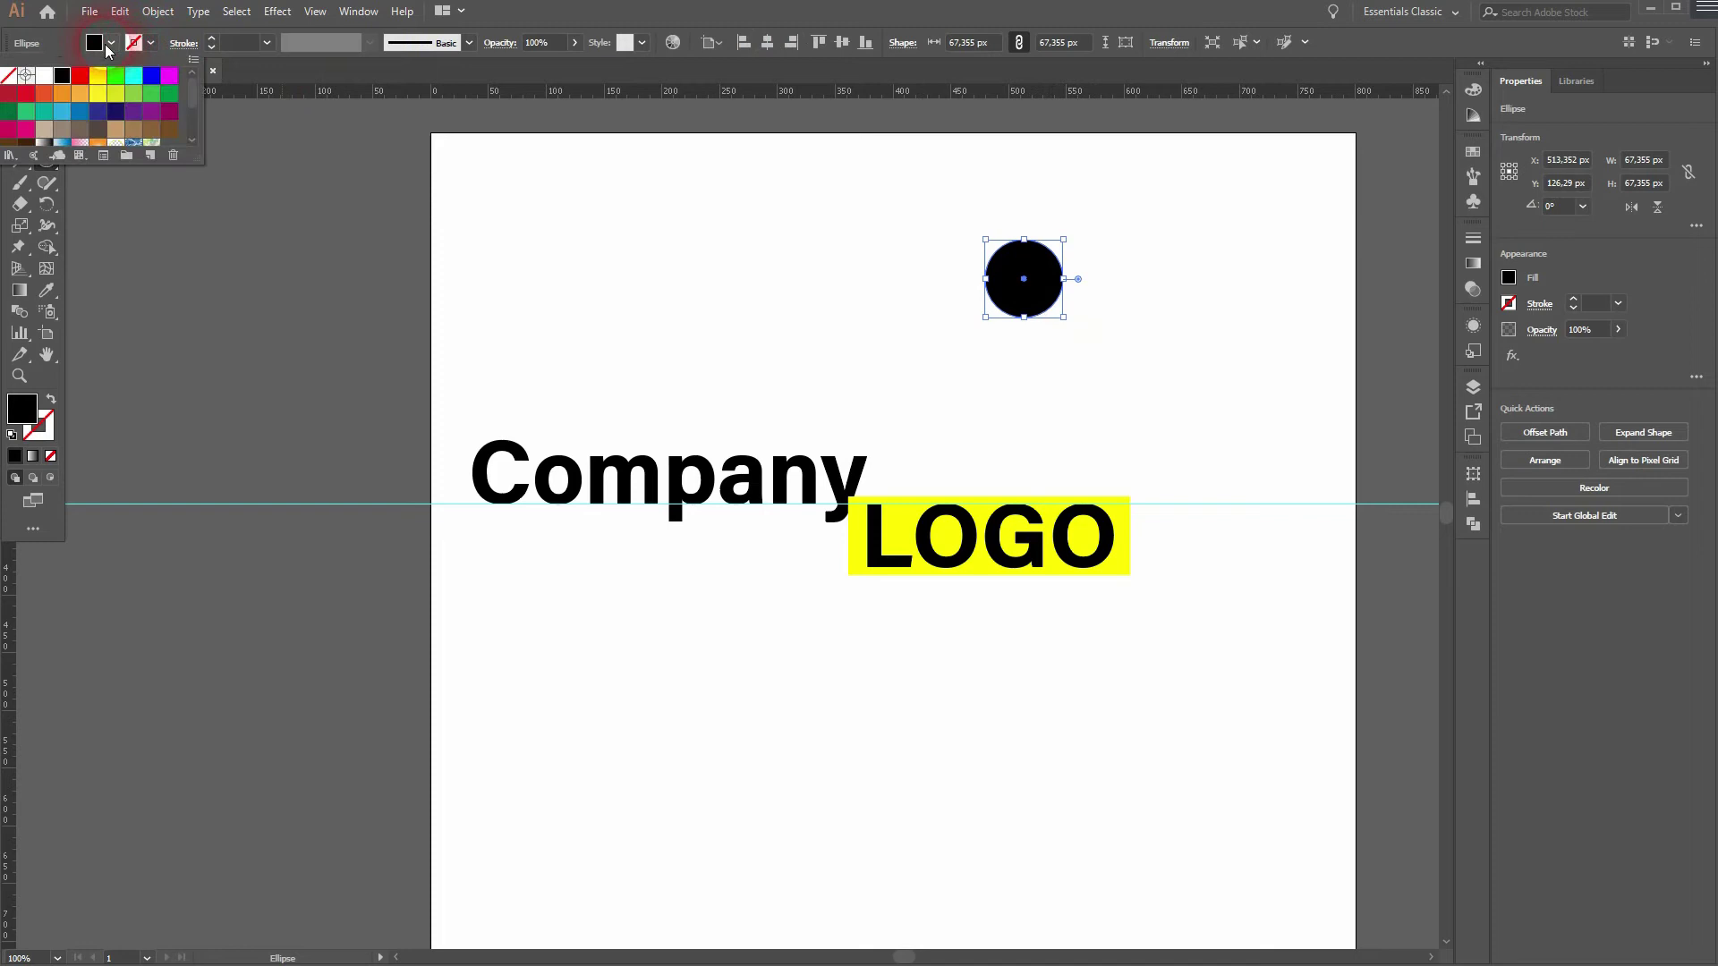
pyautogui.click(81, 113)
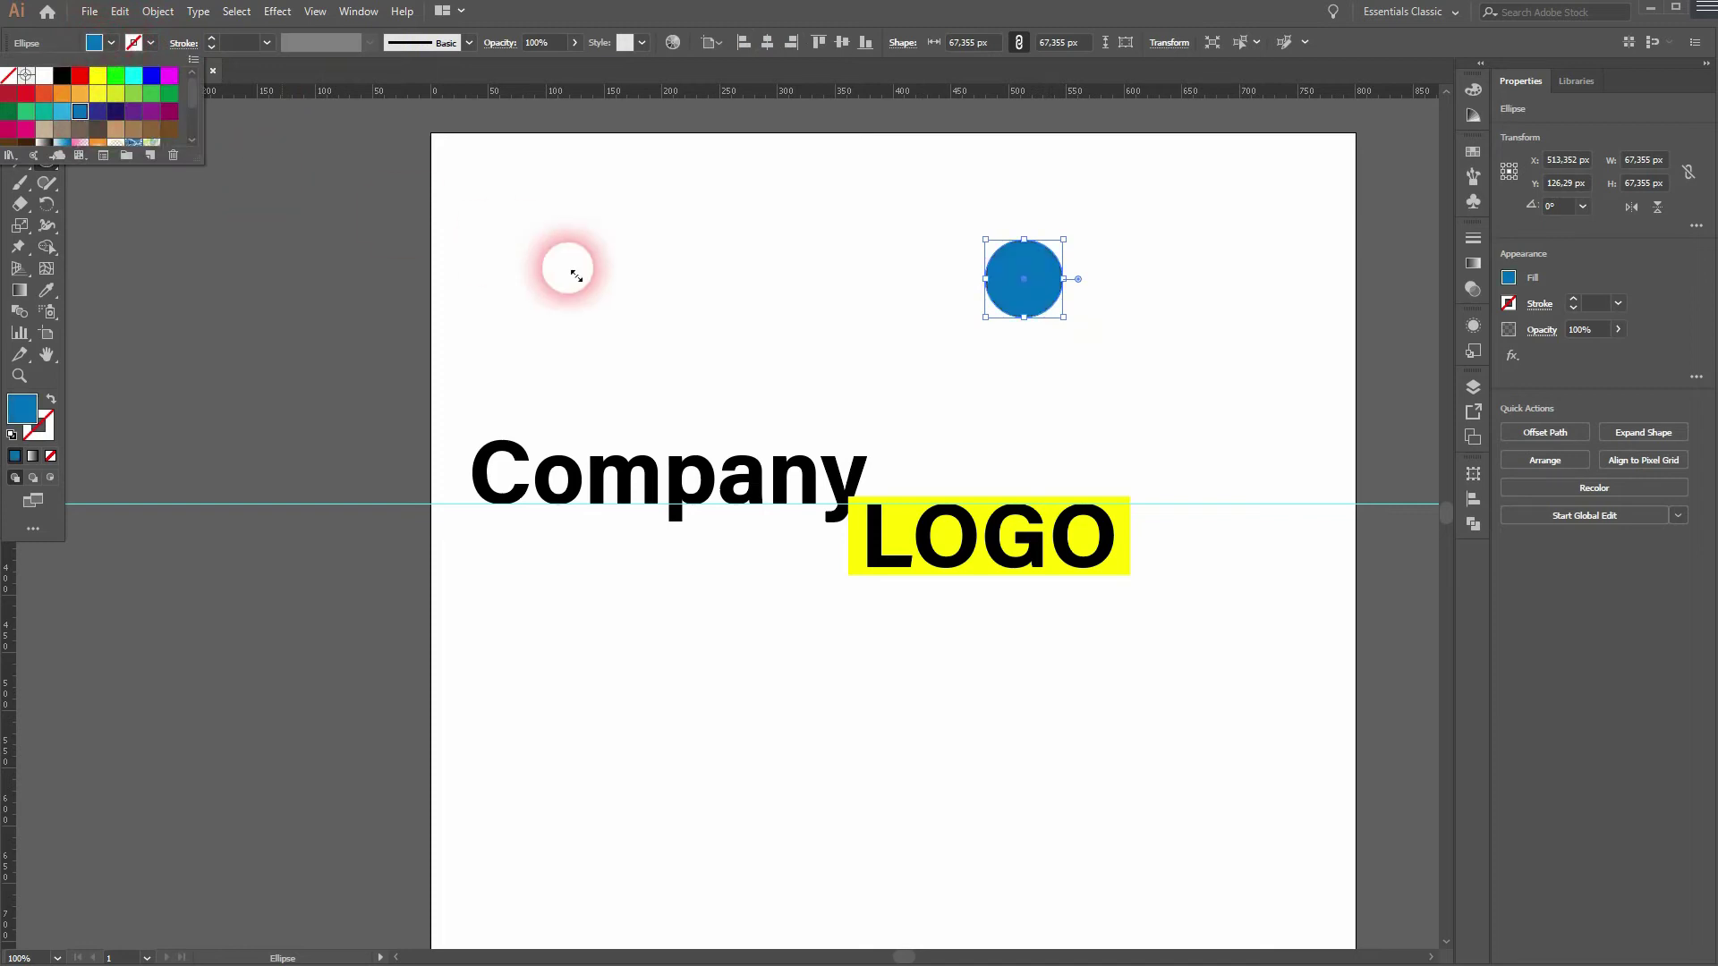
pyautogui.keyDown('ctrl'); pyautogui.click(779, 311); pyautogui.keyUp('ctrl')
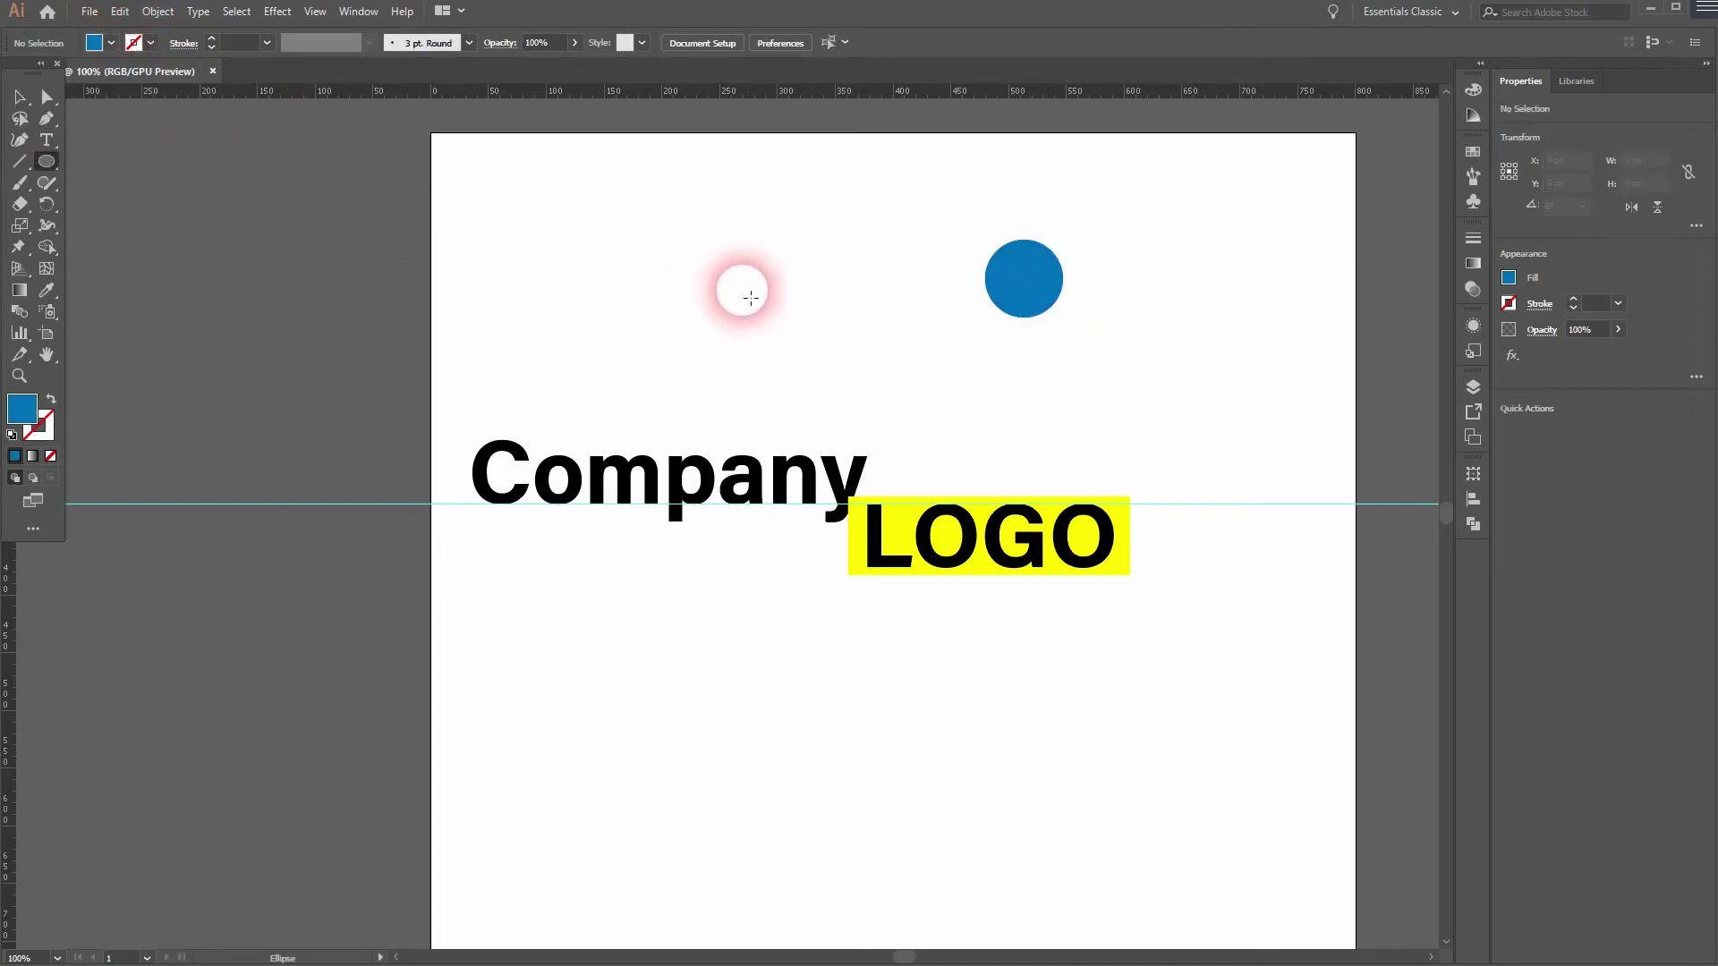
# Type 'usa' in white fill and drag it onto the blue circle.
pyautogui.click(105, 152)
pyautogui.click(46, 140)
pyautogui.click(768, 319)
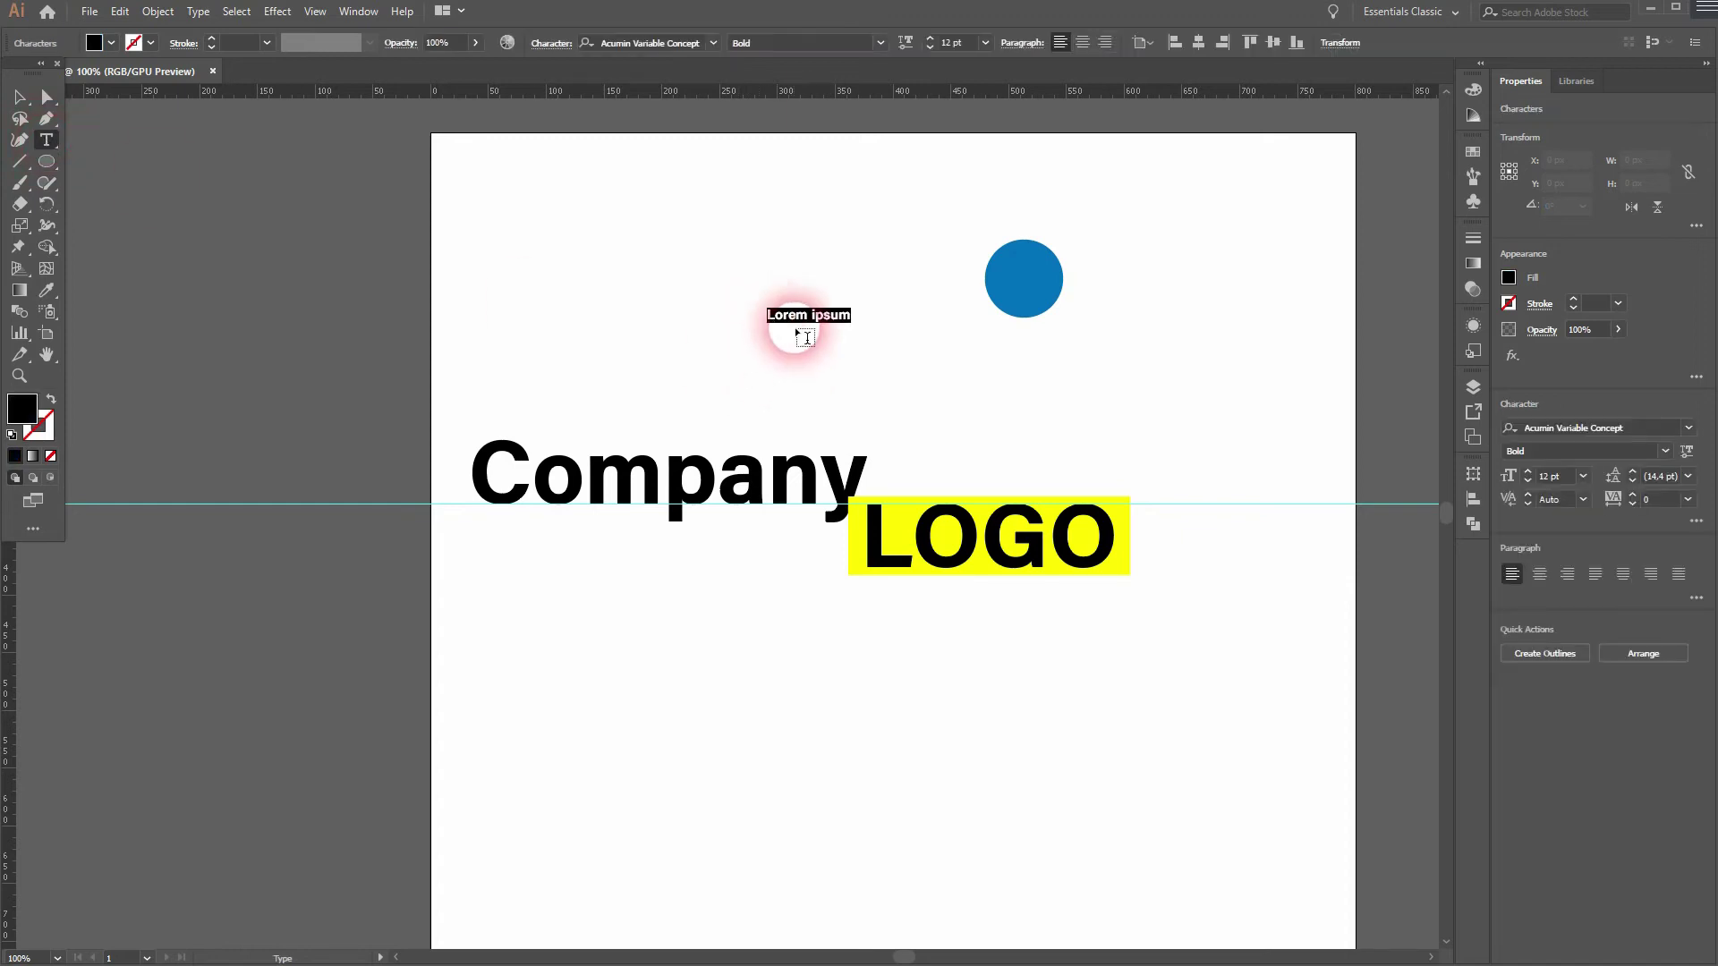
pyautogui.write('usa')
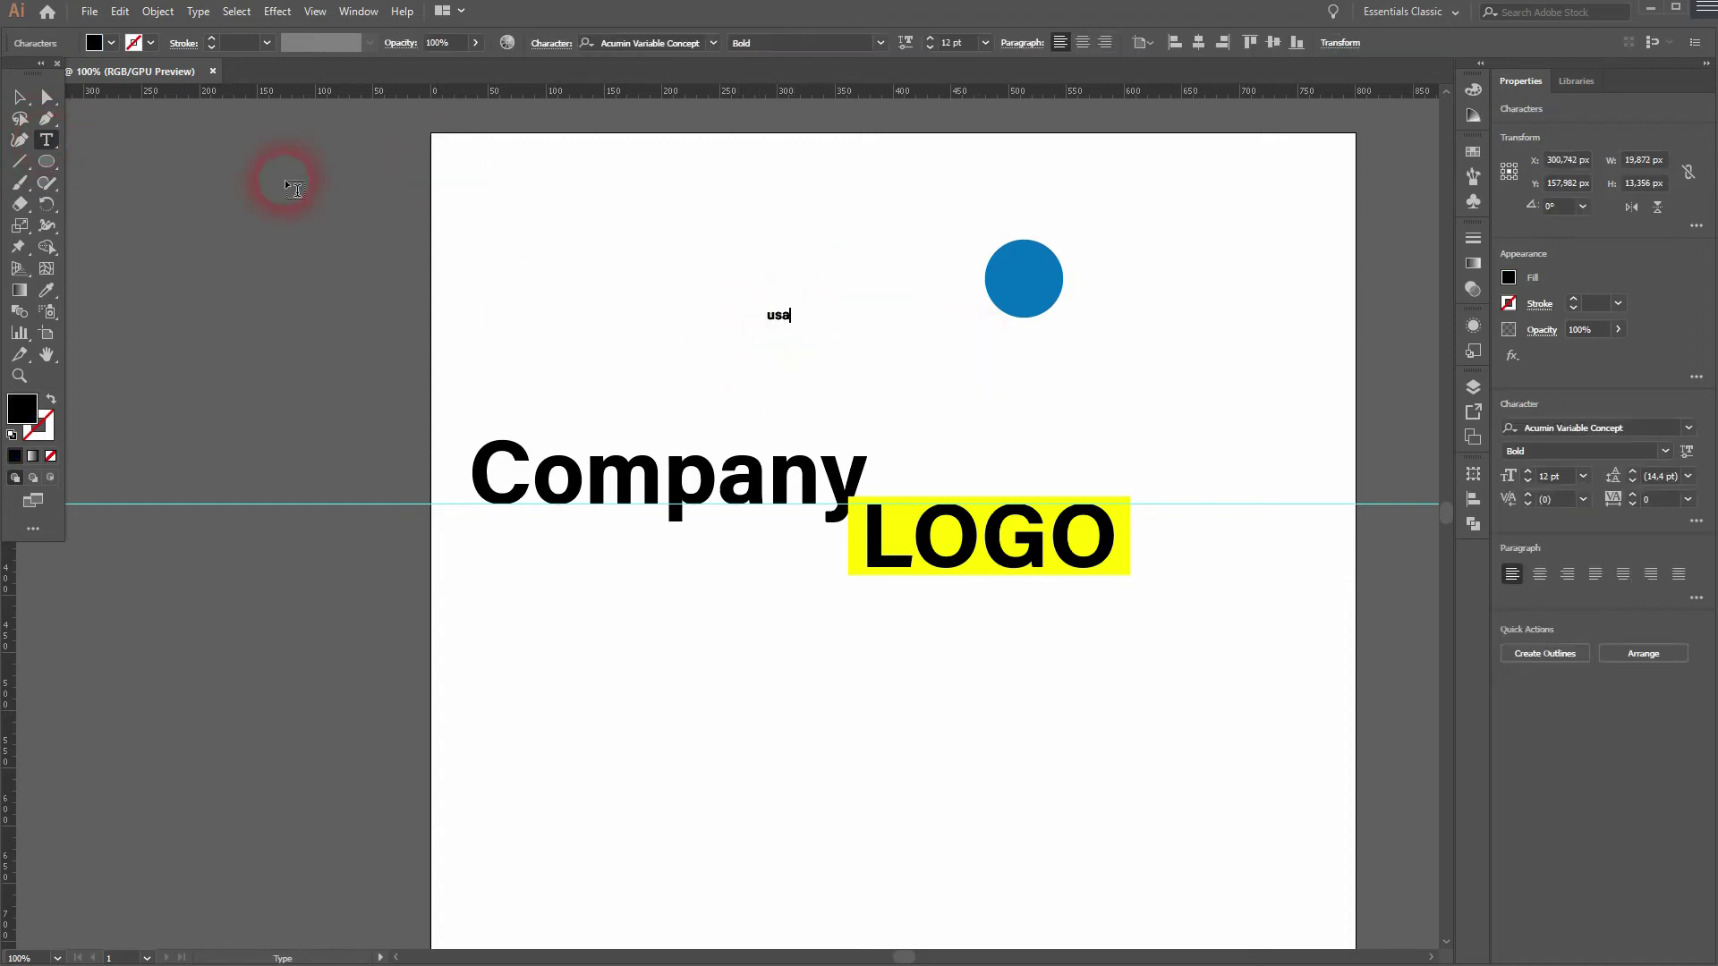
pyautogui.click(24, 100)
pyautogui.click(111, 43)
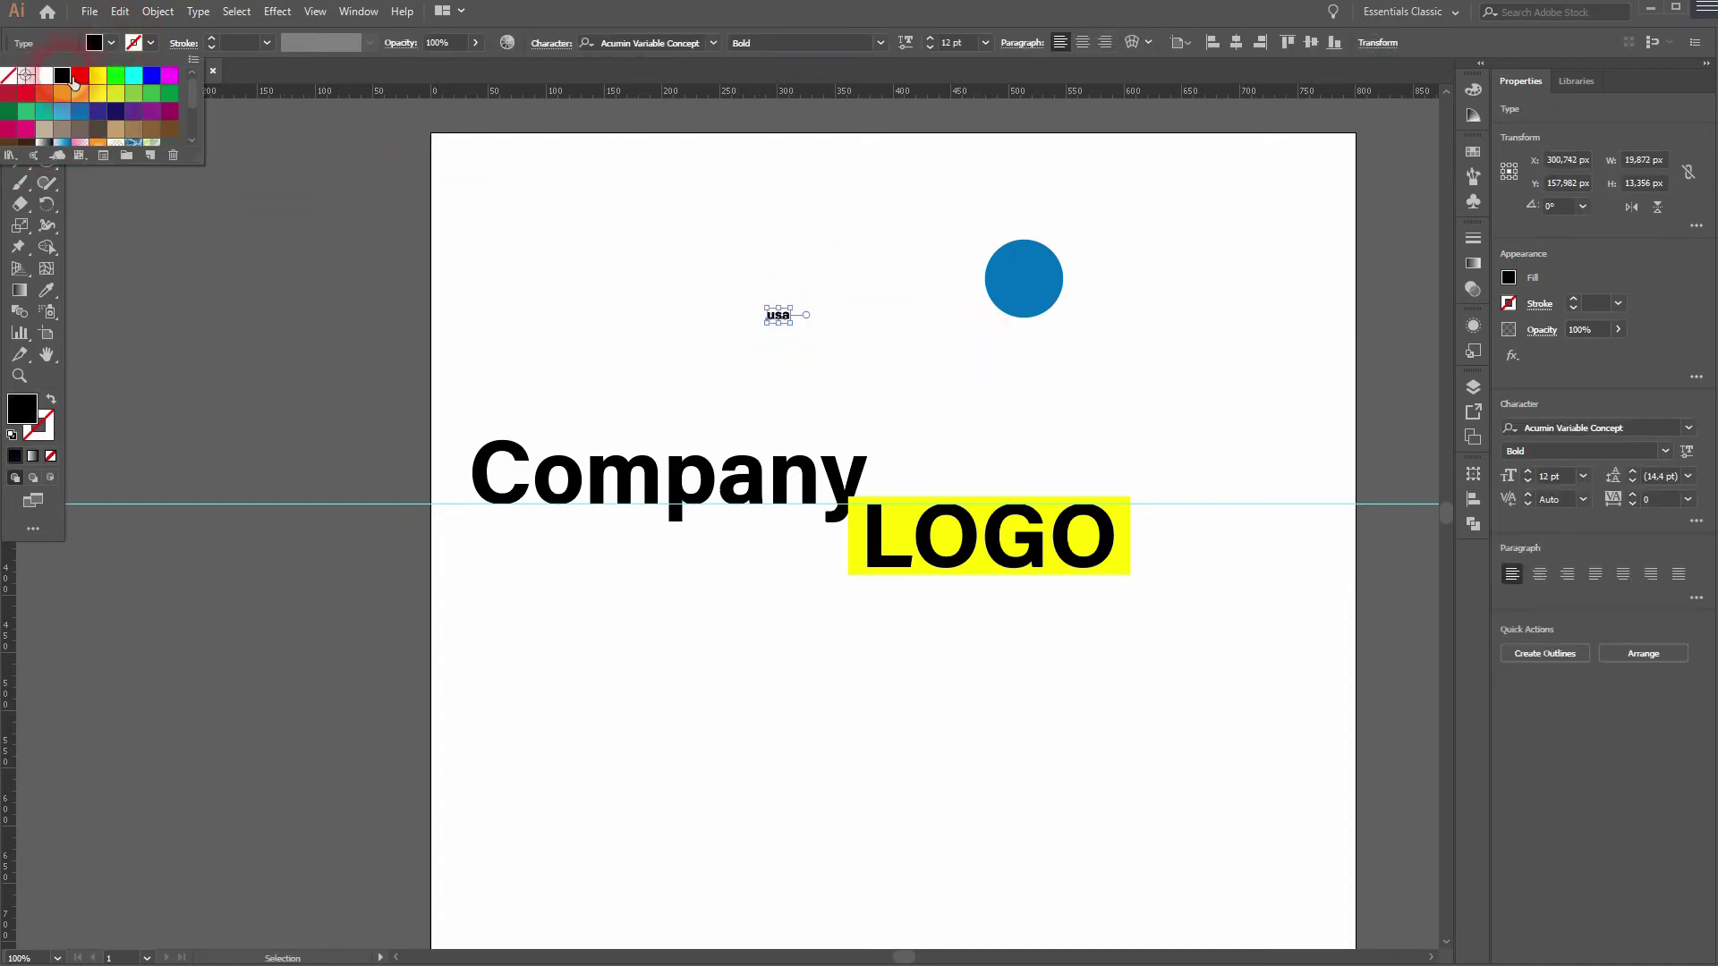
pyautogui.click(43, 76)
pyautogui.click(760, 355)
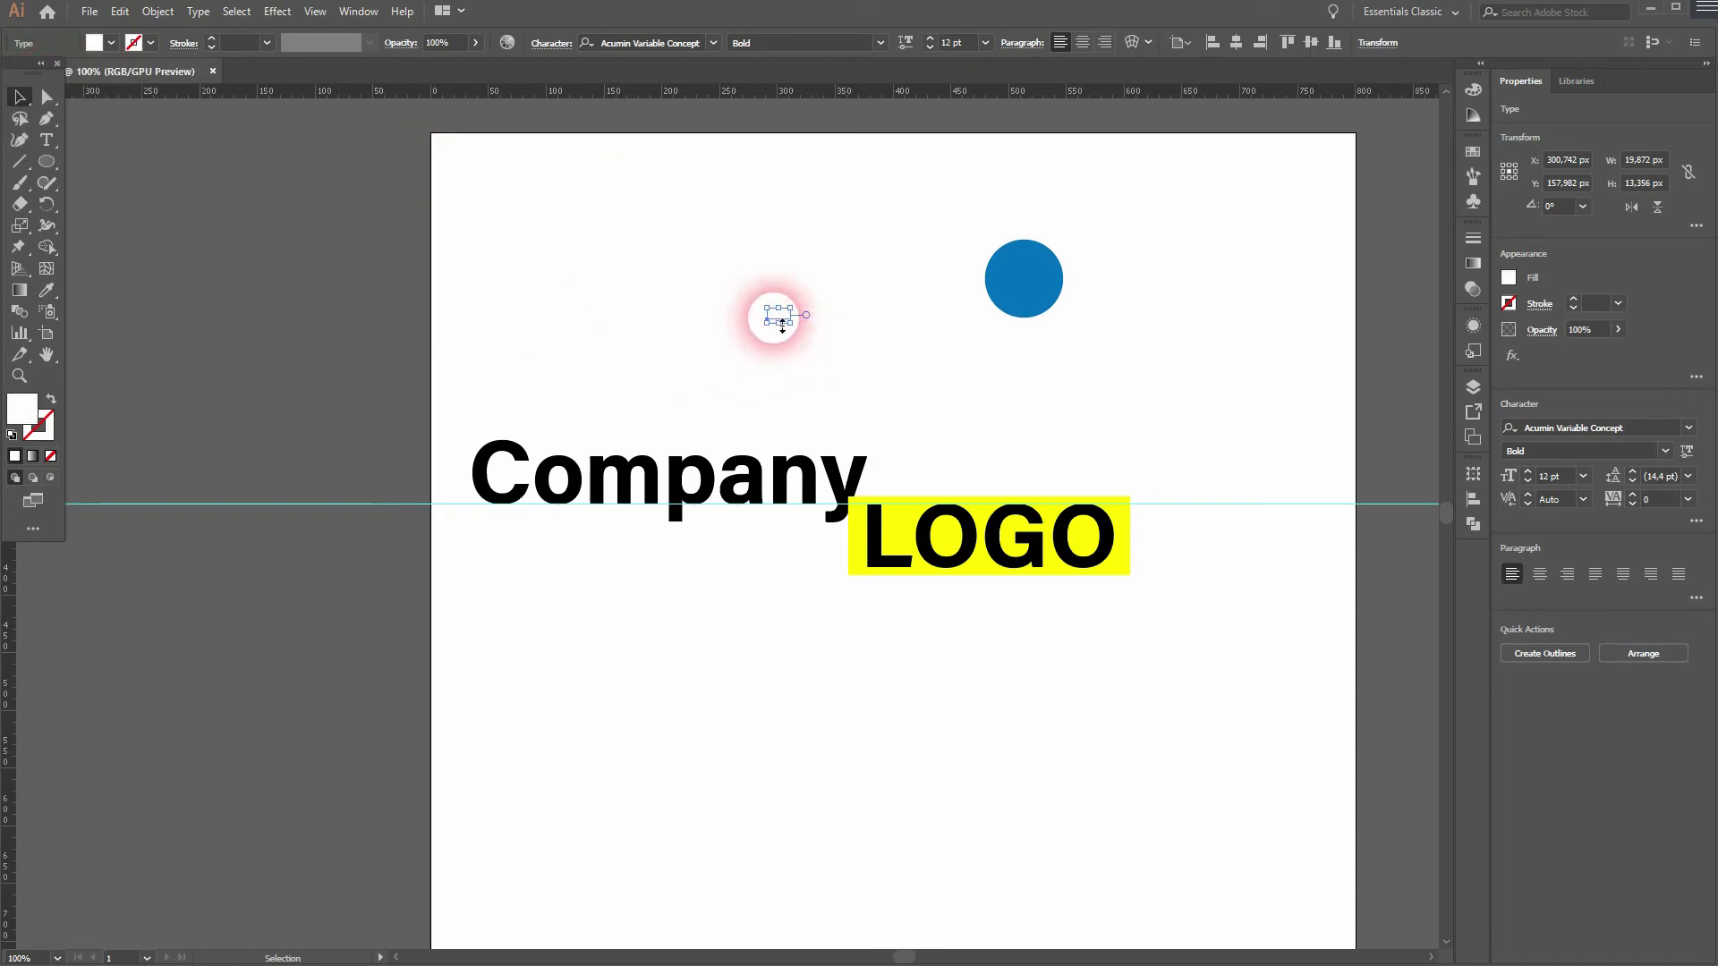
pyautogui.moveTo(777, 320); pyautogui.dragTo(1186, 196)
# Enlarge the usa lettering to fill the circle and convert it to outlines.
pyautogui.scroll(4, 1019, 280)
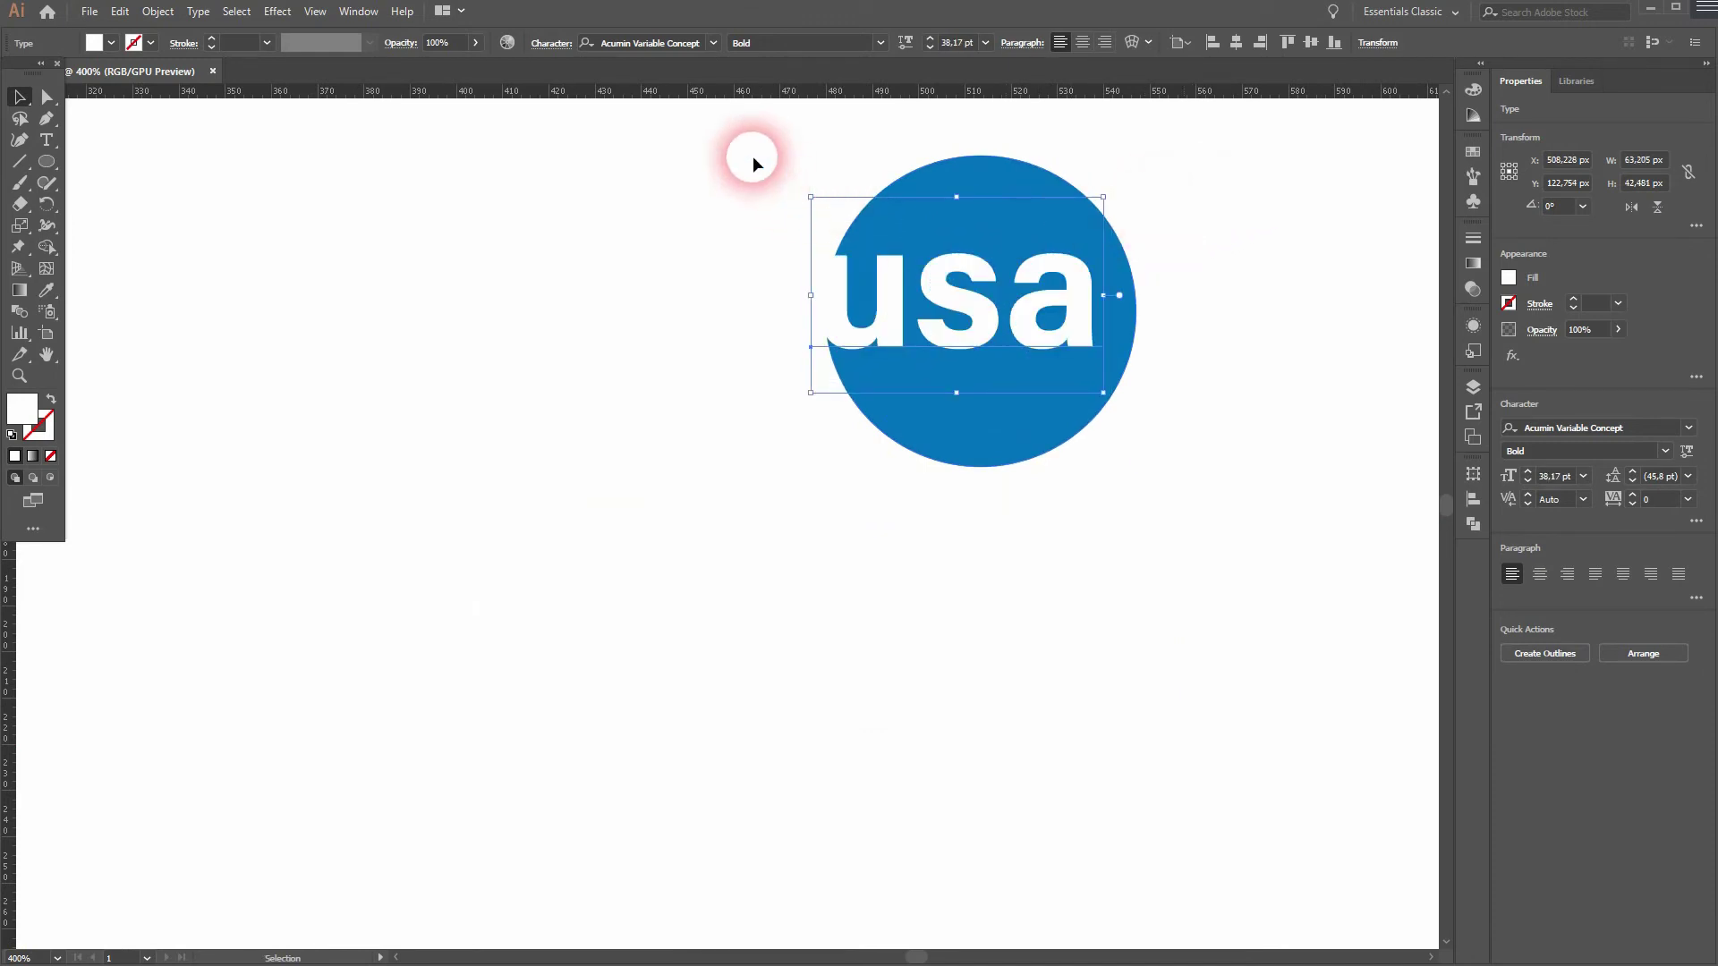
pyautogui.moveTo(752, 157); pyautogui.dragTo(1176, 433)
pyautogui.click(1274, 459)
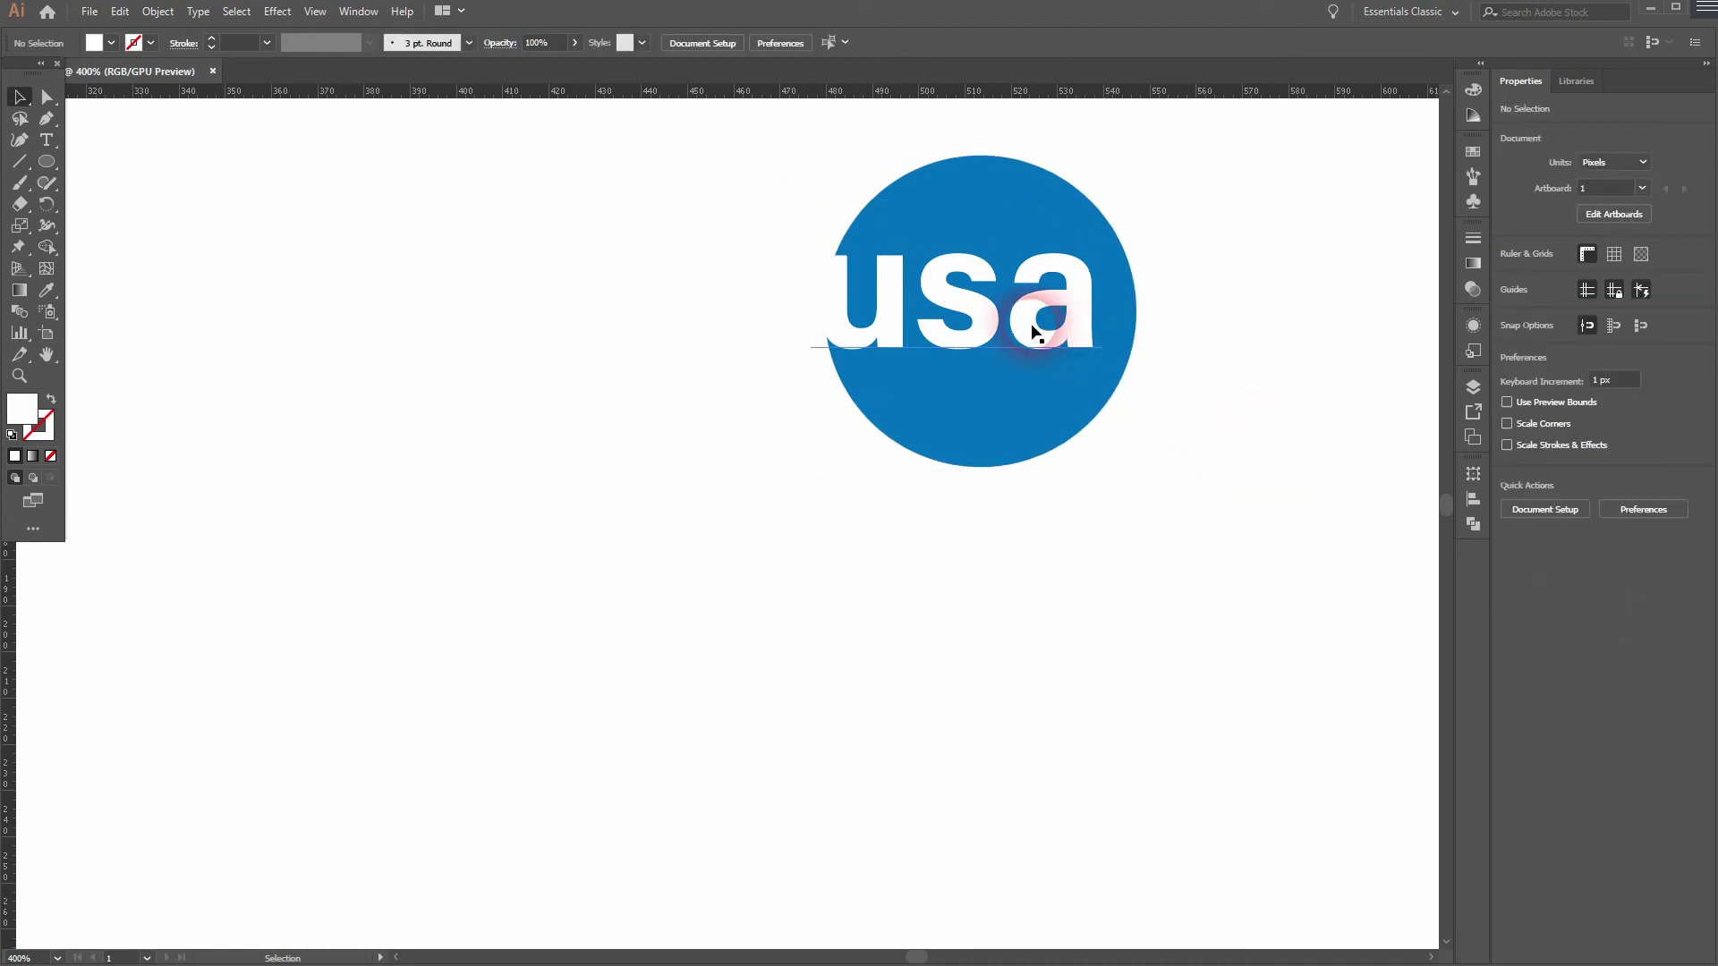
pyautogui.click(1031, 324)
pyautogui.rightClick(1031, 324)
pyautogui.click(1120, 449)
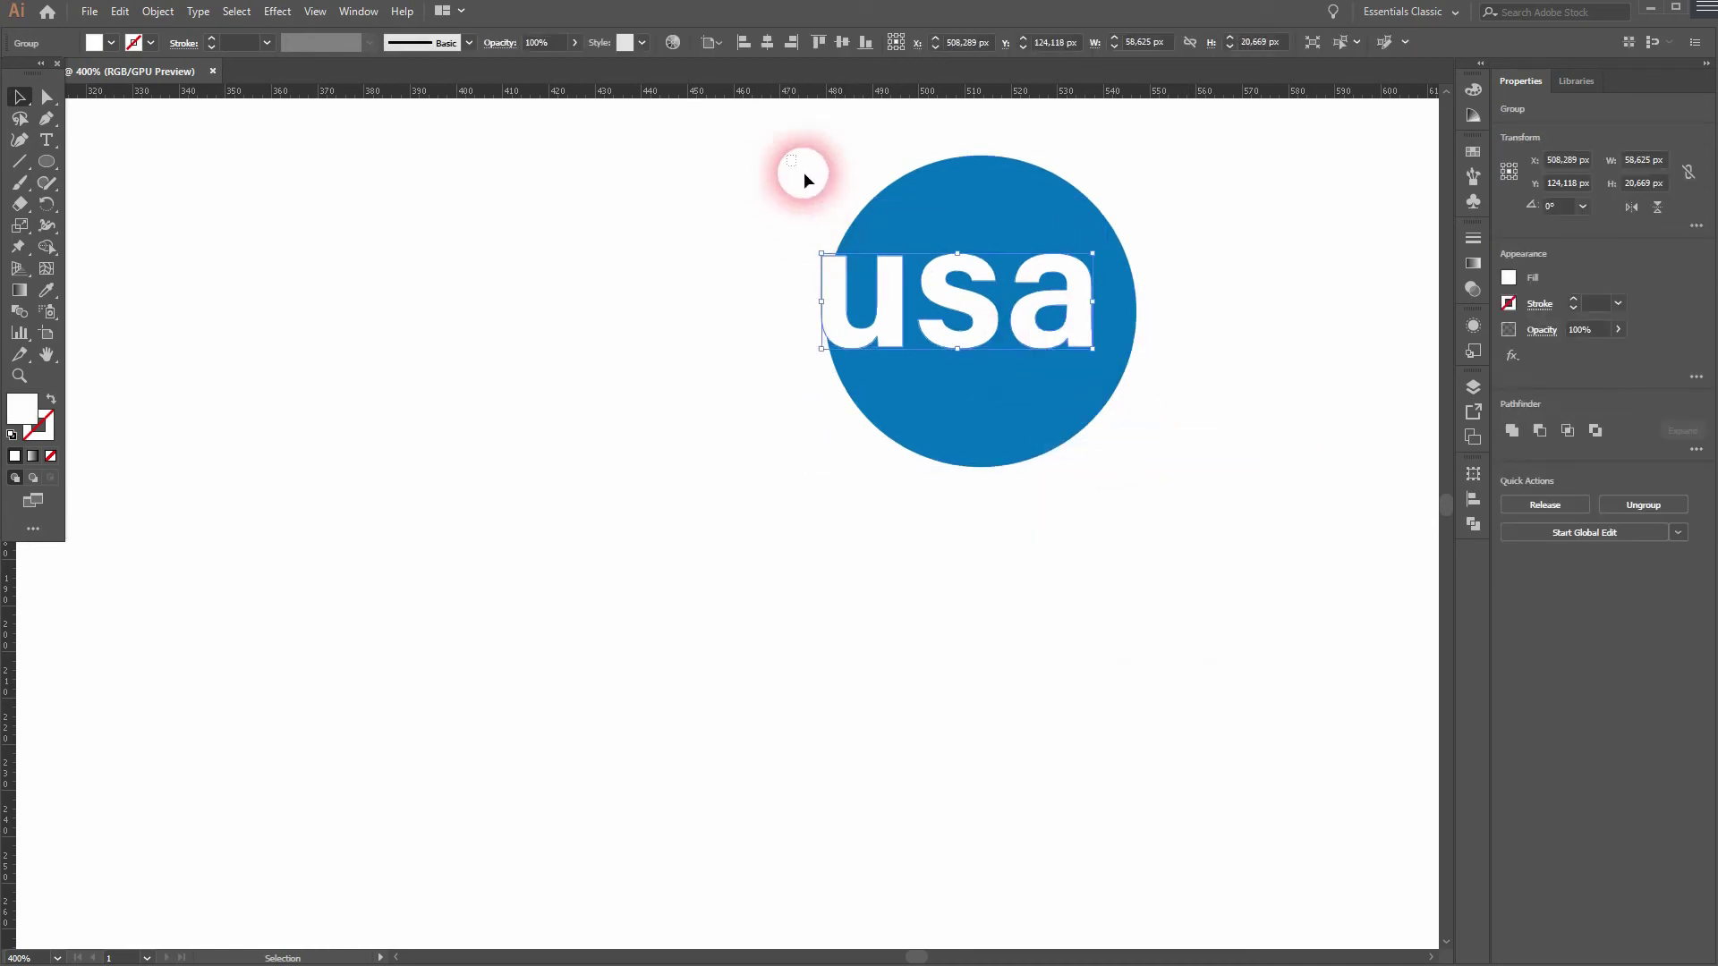
# Centre the usa outlines on the circle both ways, then move the badge beside LOGO.
pyautogui.moveTo(803, 172); pyautogui.dragTo(1226, 487)
pyautogui.click(1471, 495)
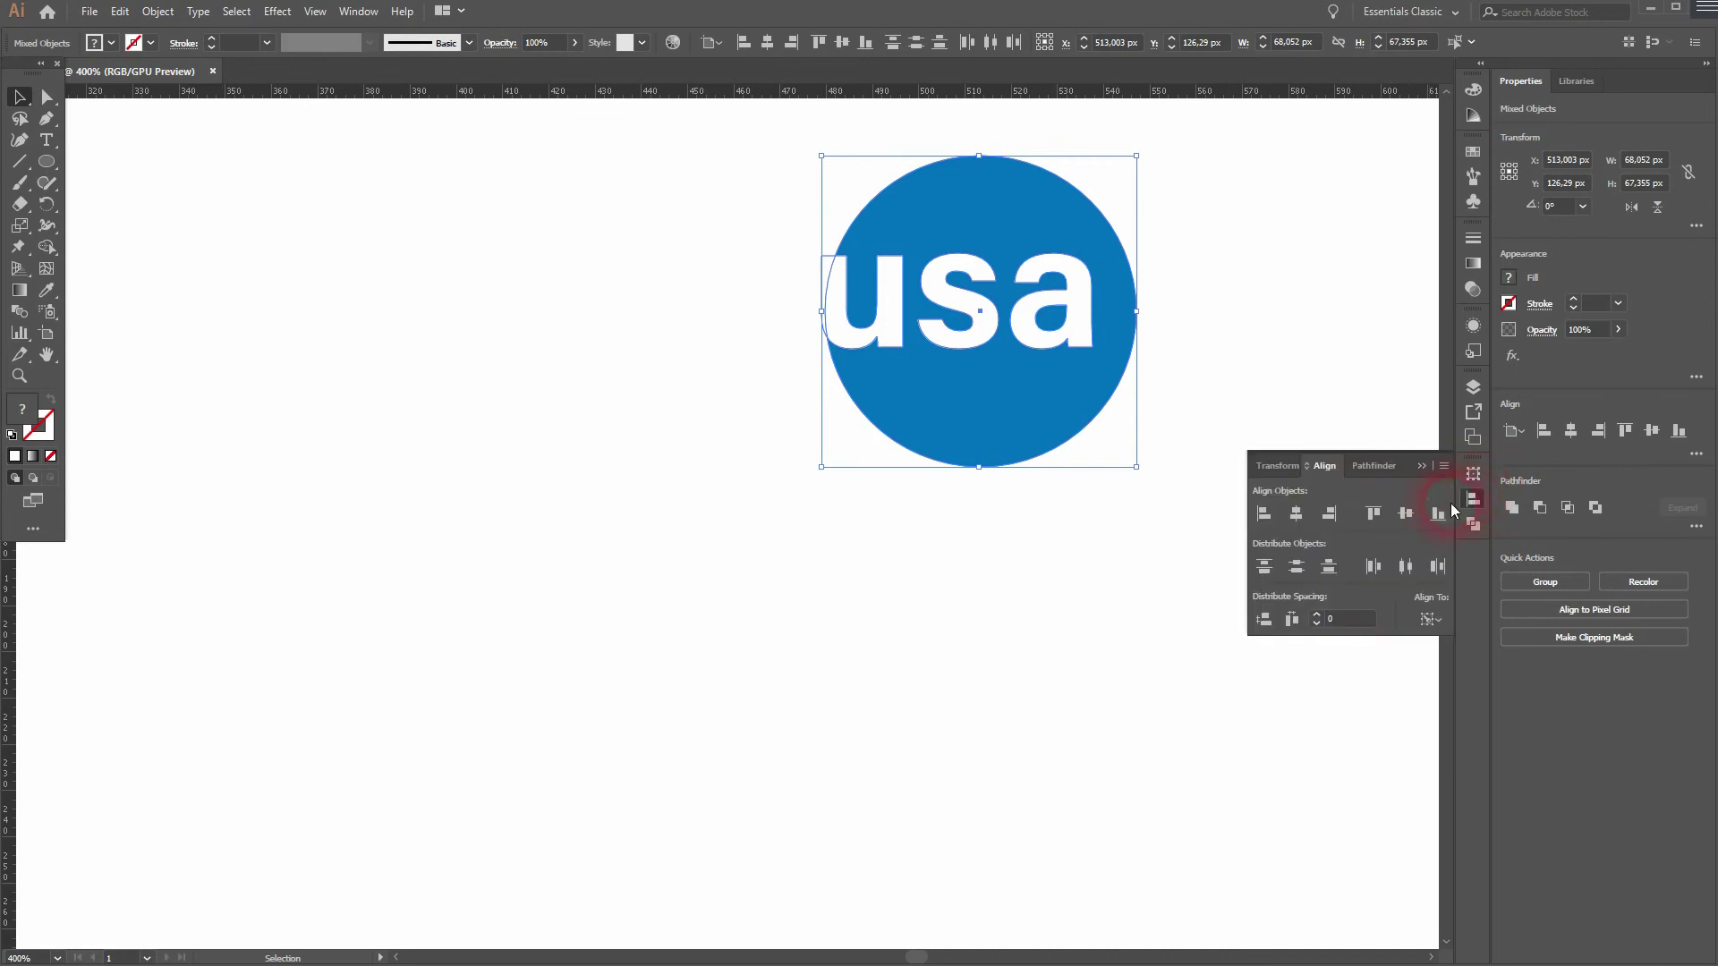
pyautogui.click(1297, 515)
pyautogui.click(1404, 514)
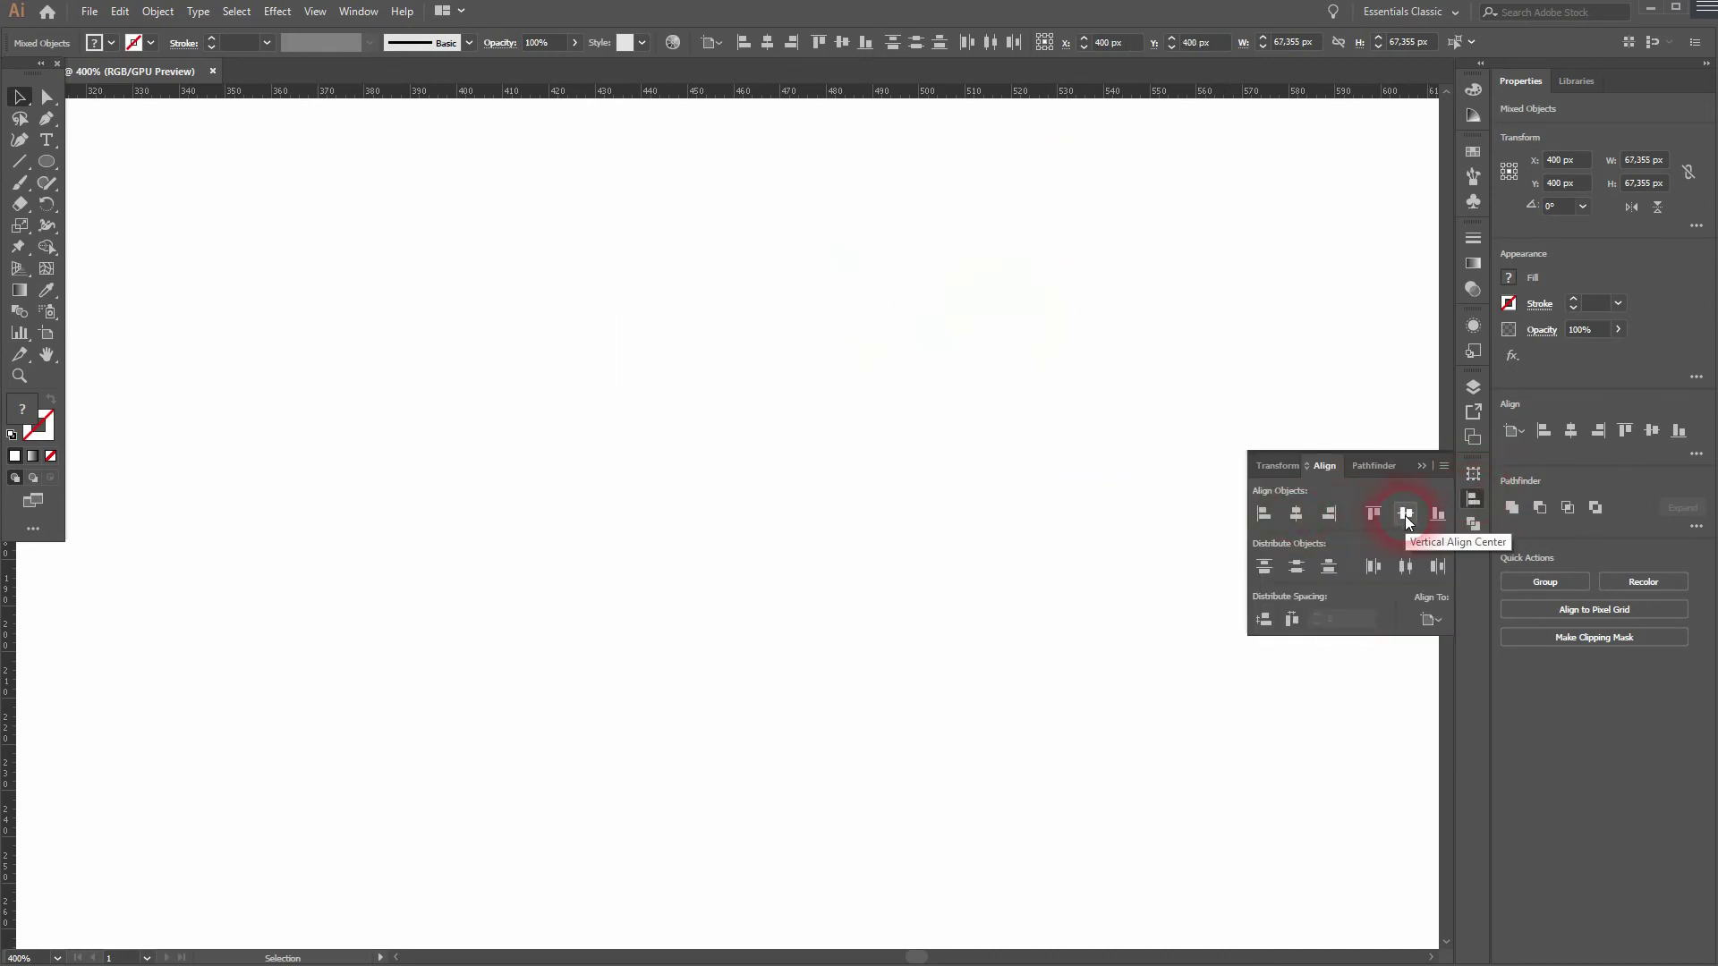
pyautogui.click(1421, 466)
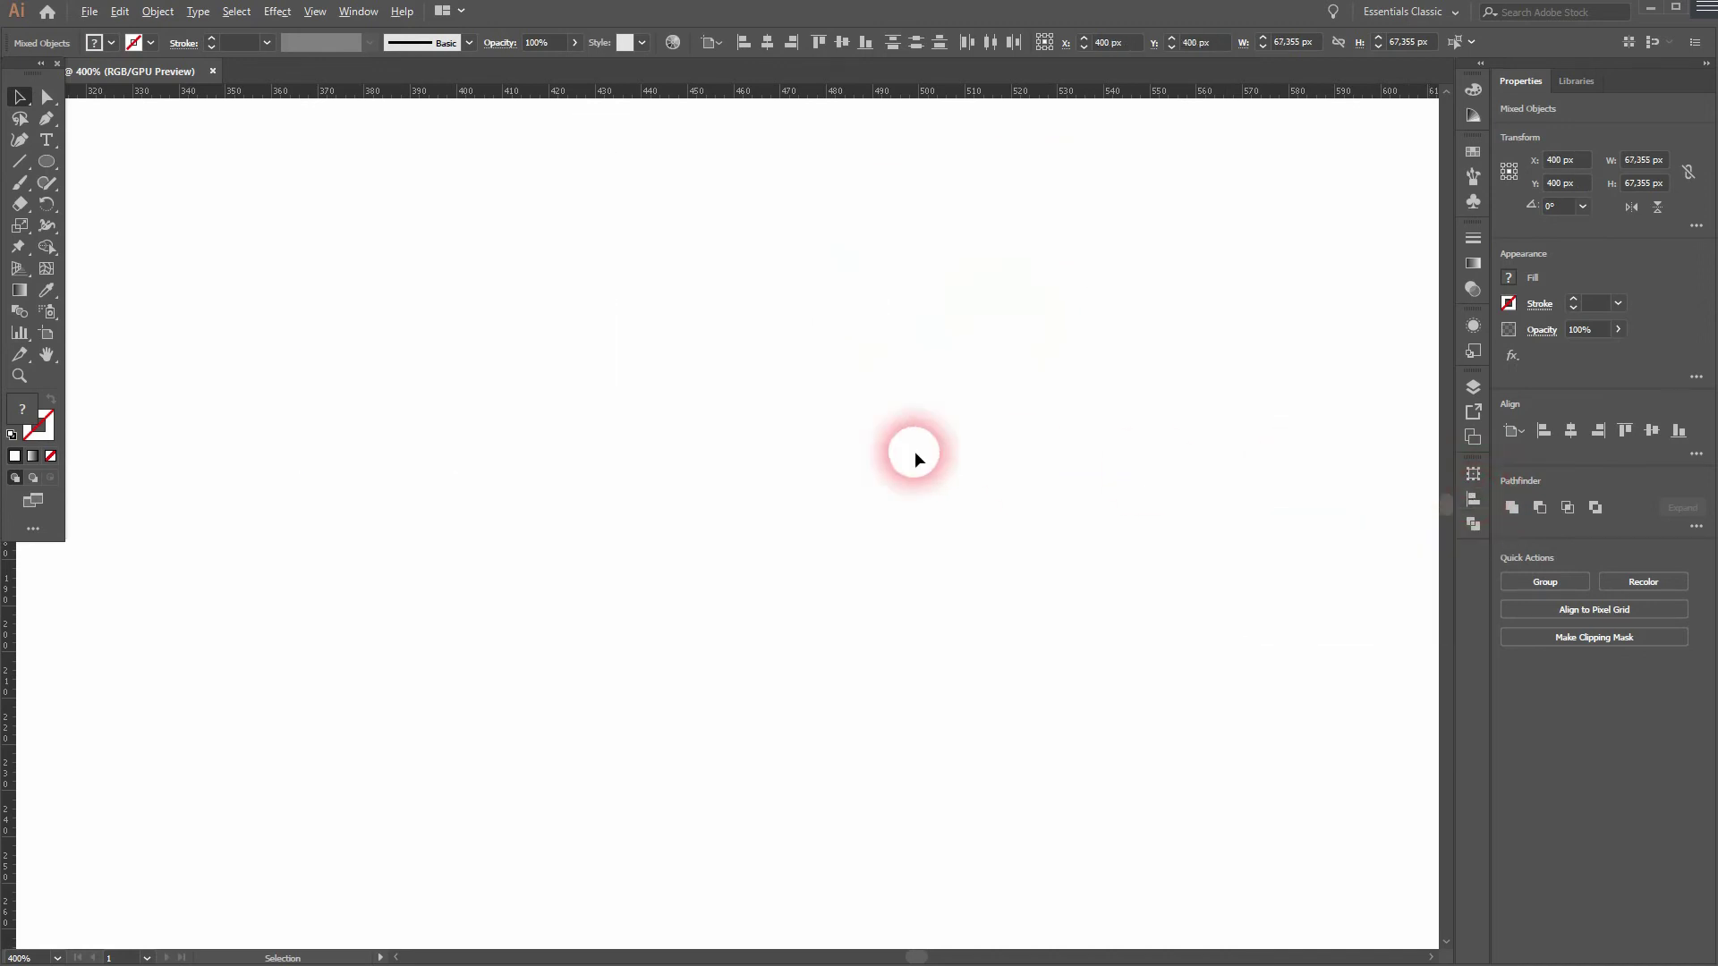
pyautogui.hotkey('ctrl', '0')
pyautogui.scroll(3, 721, 518)
pyautogui.moveTo(668, 762); pyautogui.dragTo(1129, 481)
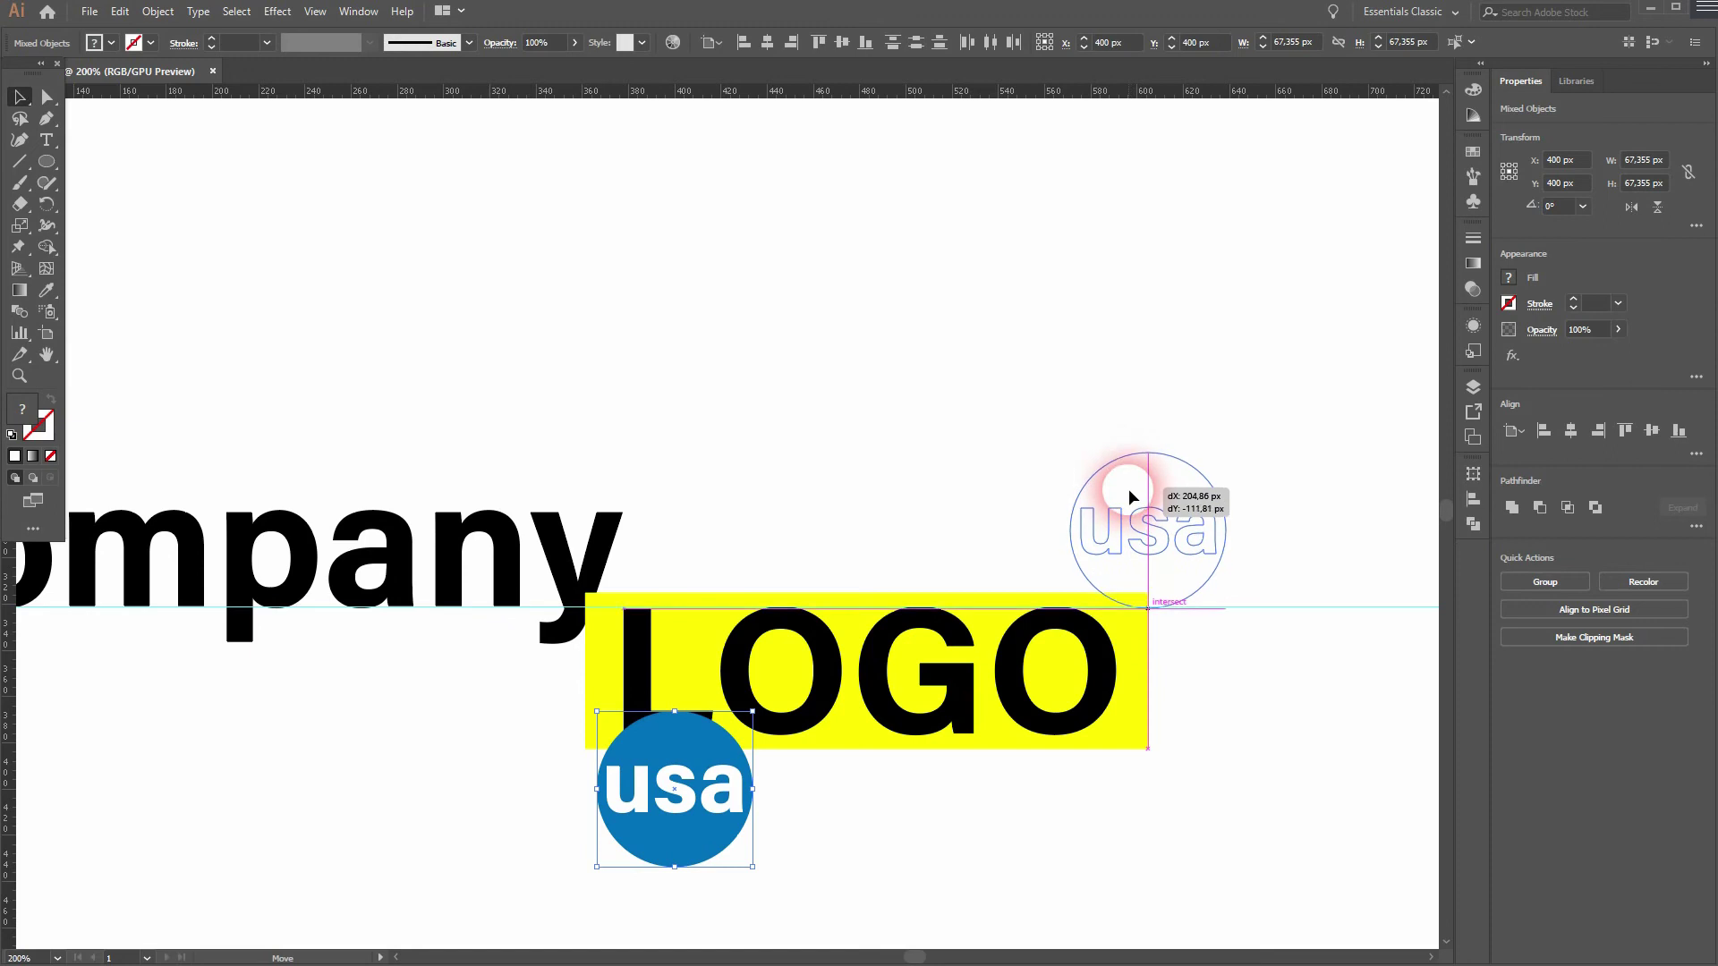
# Set the usa badge at LOGO's upper-right corner, guide its top, and shrink it twice.
pyautogui.moveTo(1129, 490); pyautogui.dragTo(1129, 487)
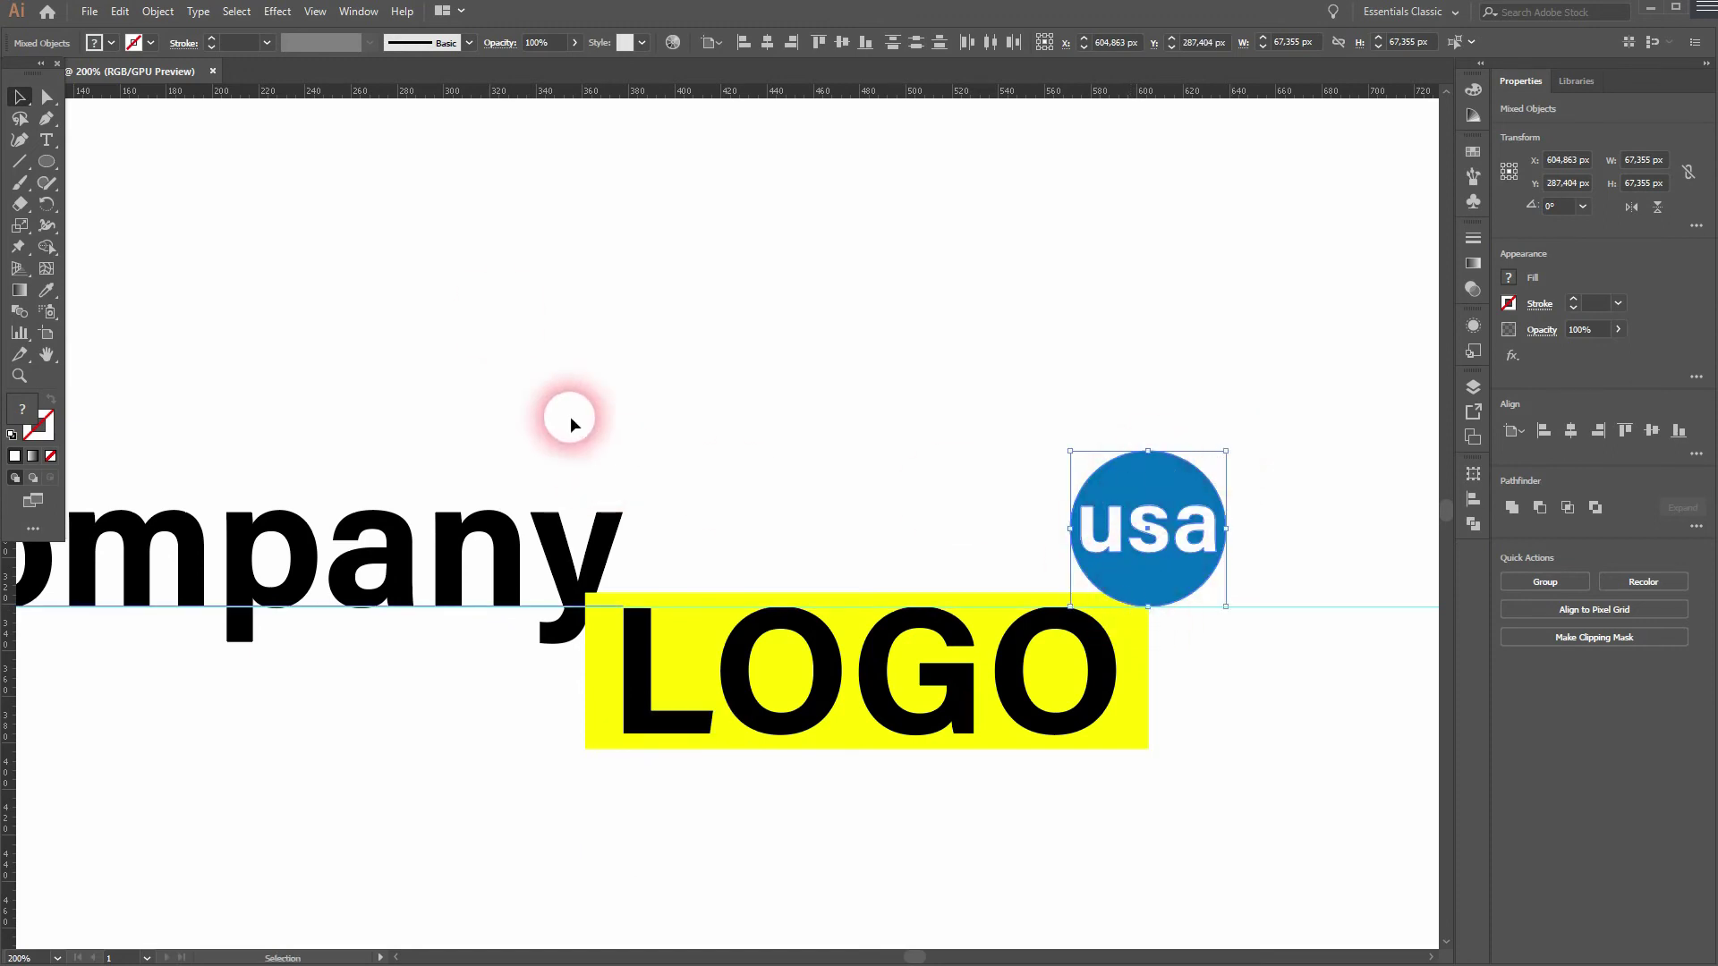
pyautogui.moveTo(410, 92); pyautogui.dragTo(430, 518)
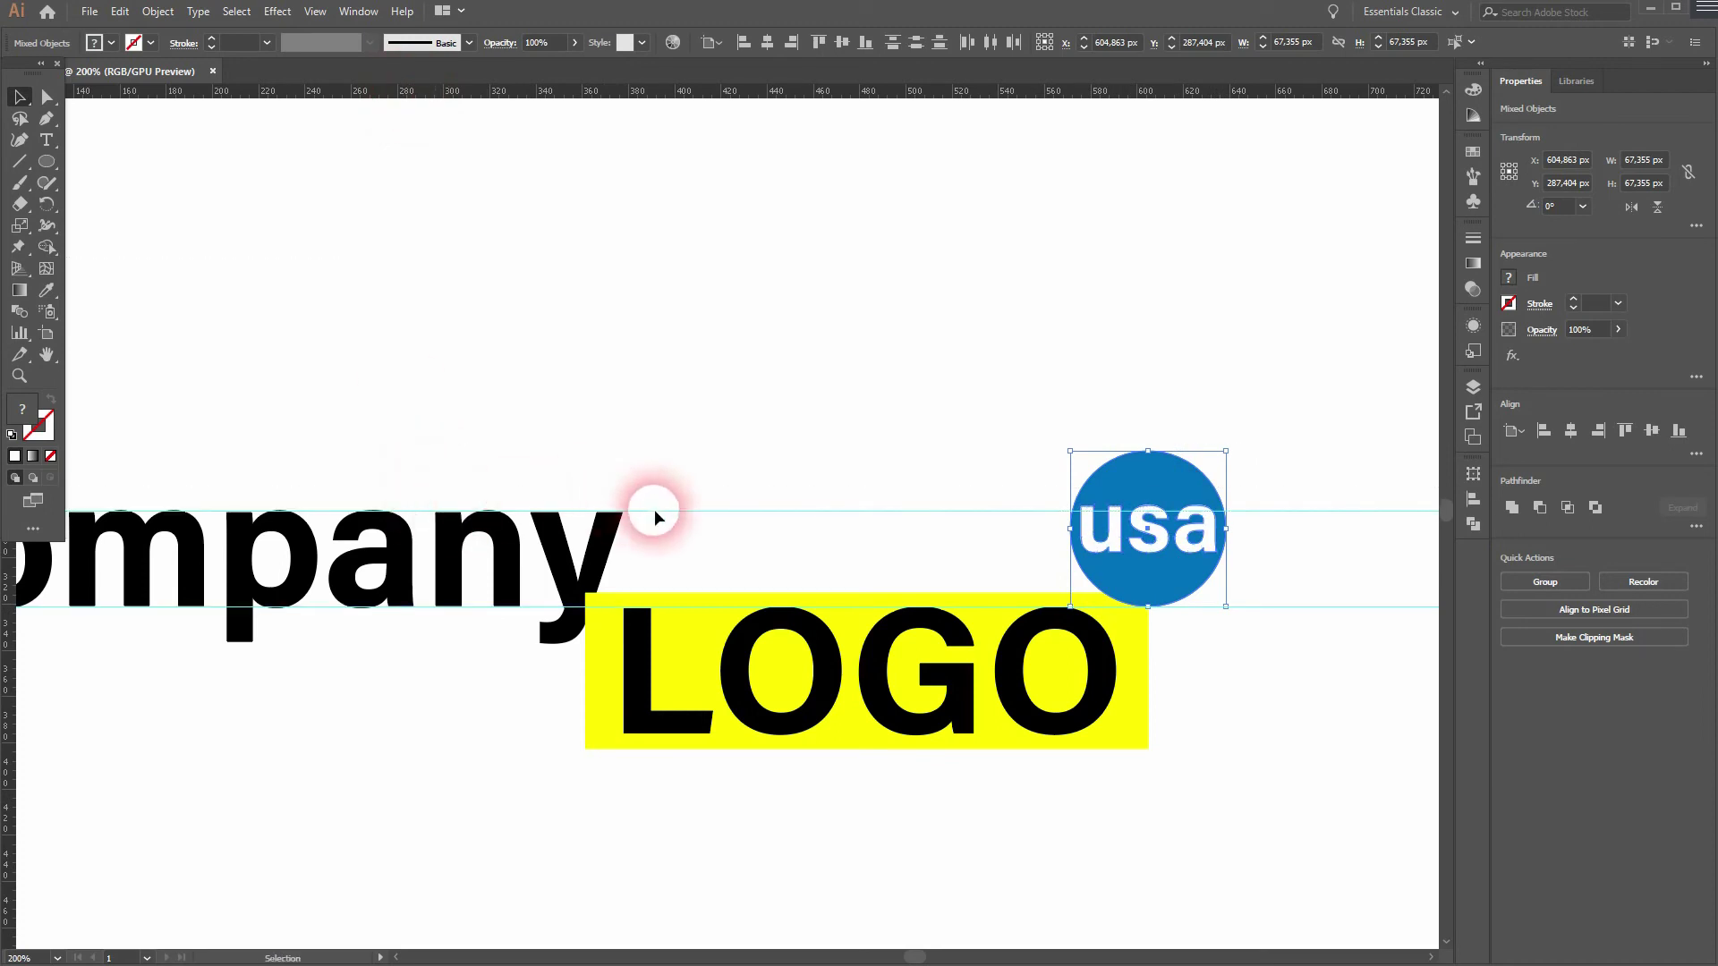
pyautogui.scroll(1, 1106, 509)
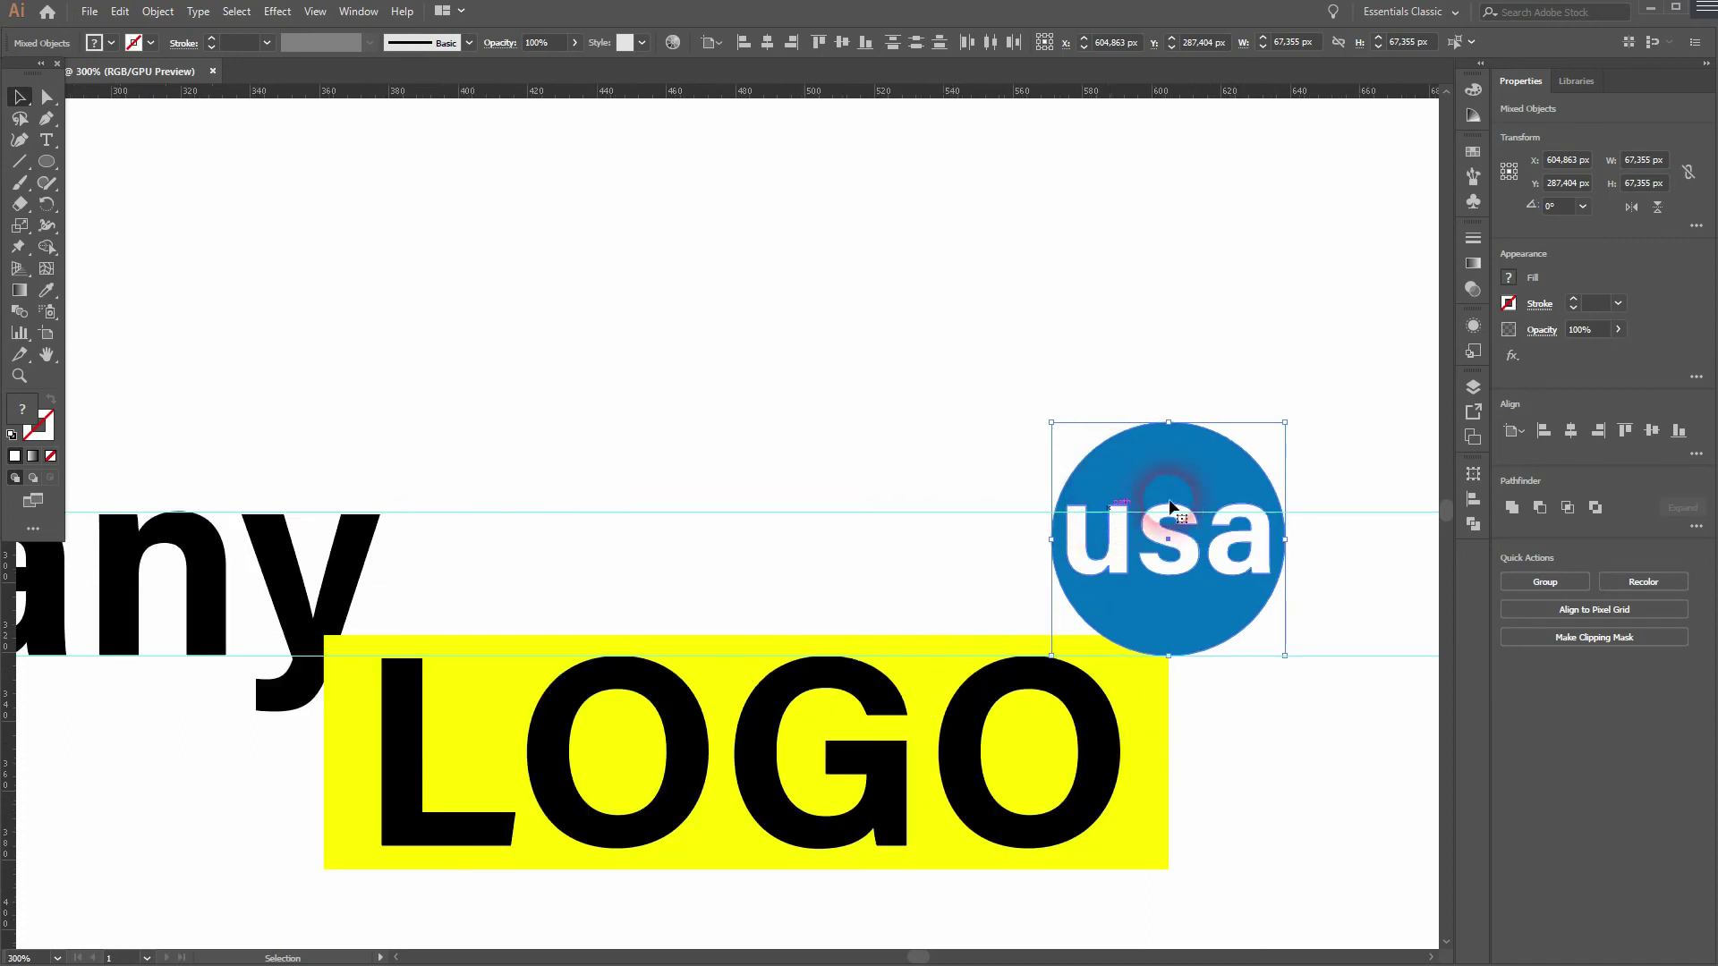
pyautogui.moveTo(1287, 419); pyautogui.dragTo(1274, 435)
pyautogui.scroll(-2, 953, 555)
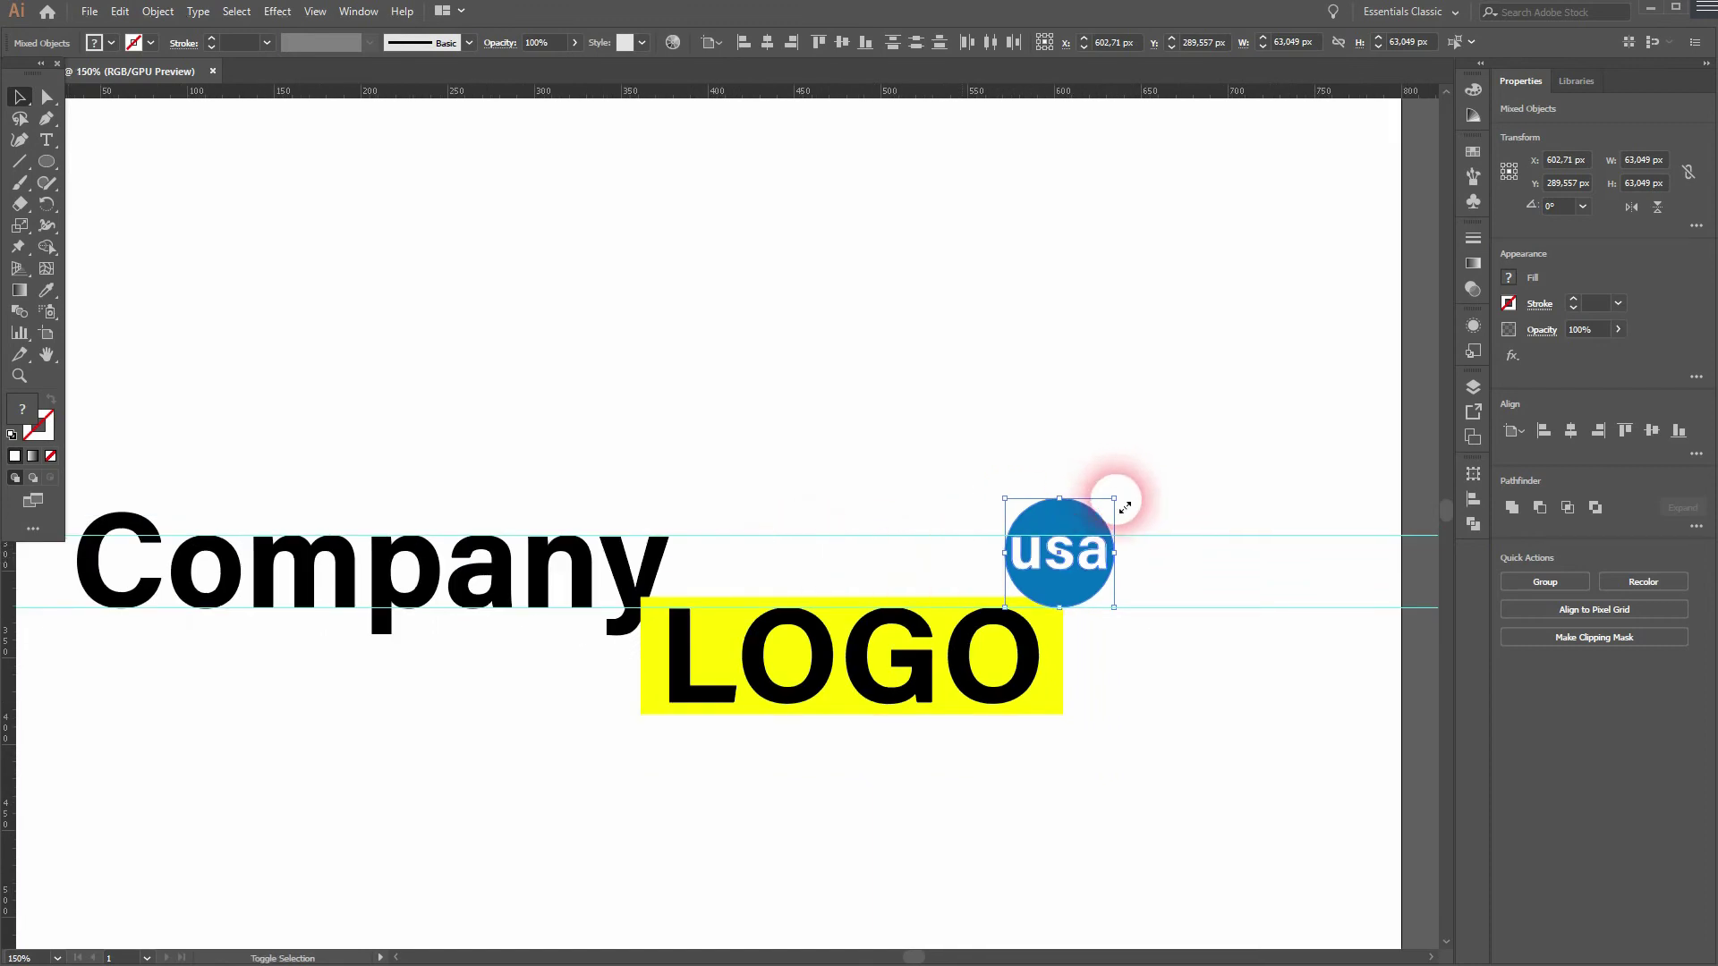
pyautogui.moveTo(1114, 498); pyautogui.dragTo(1079, 534)
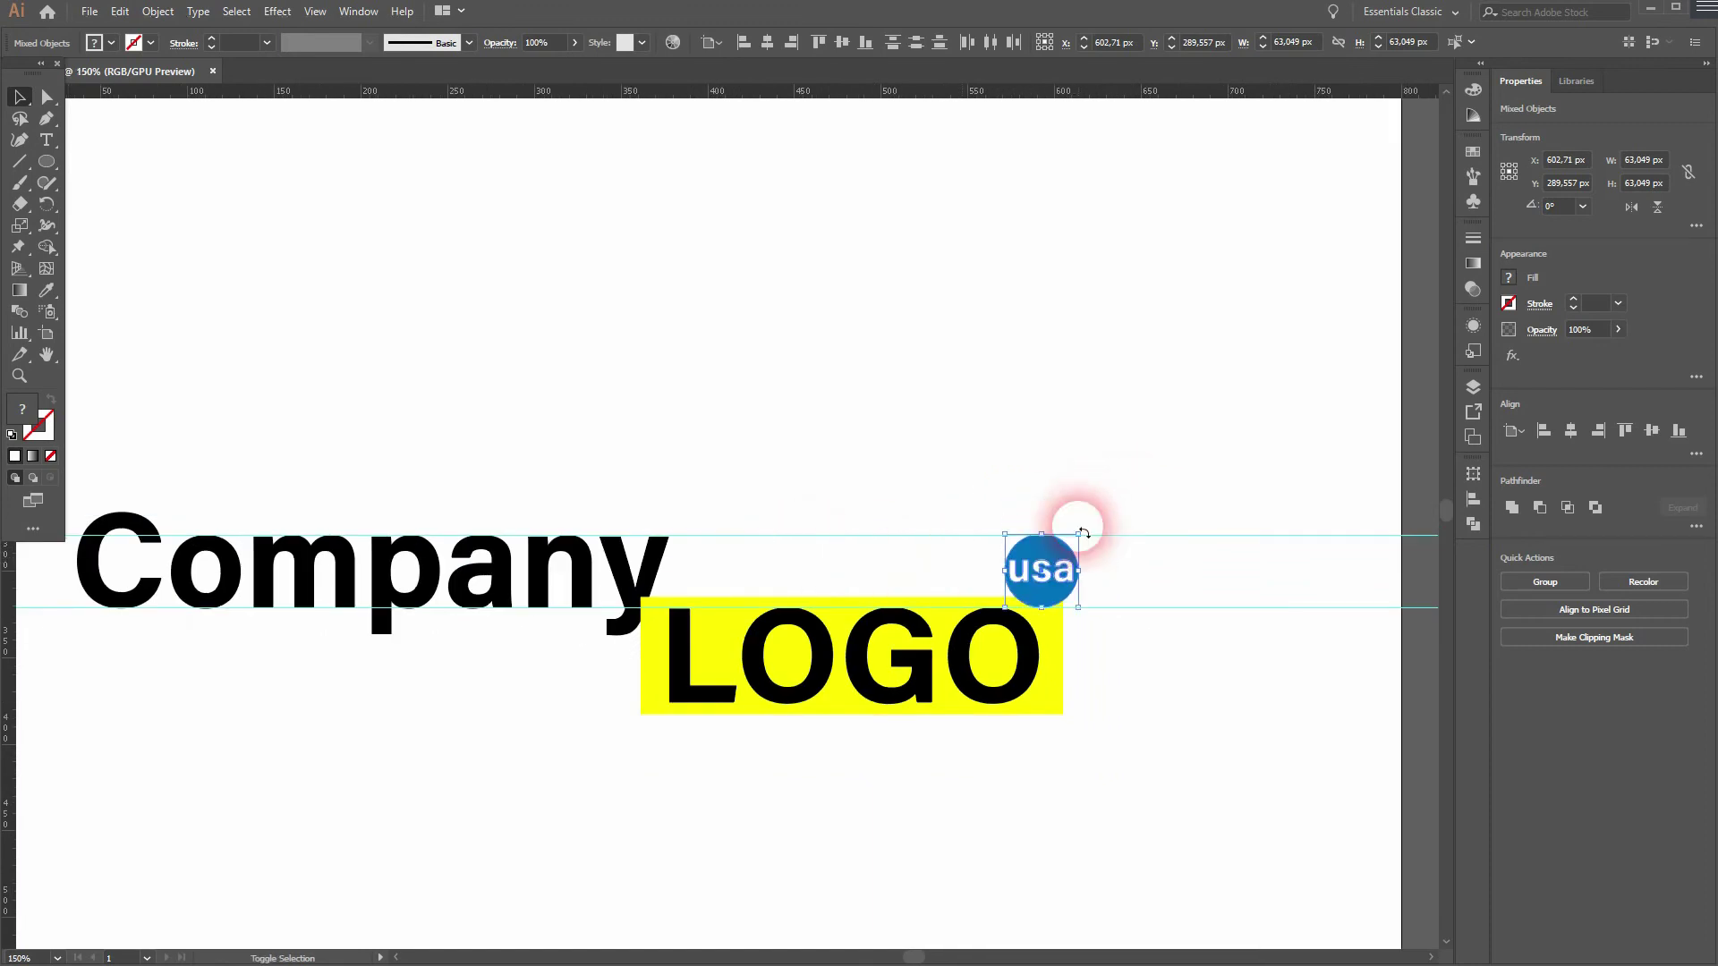
pyautogui.click(1181, 667)
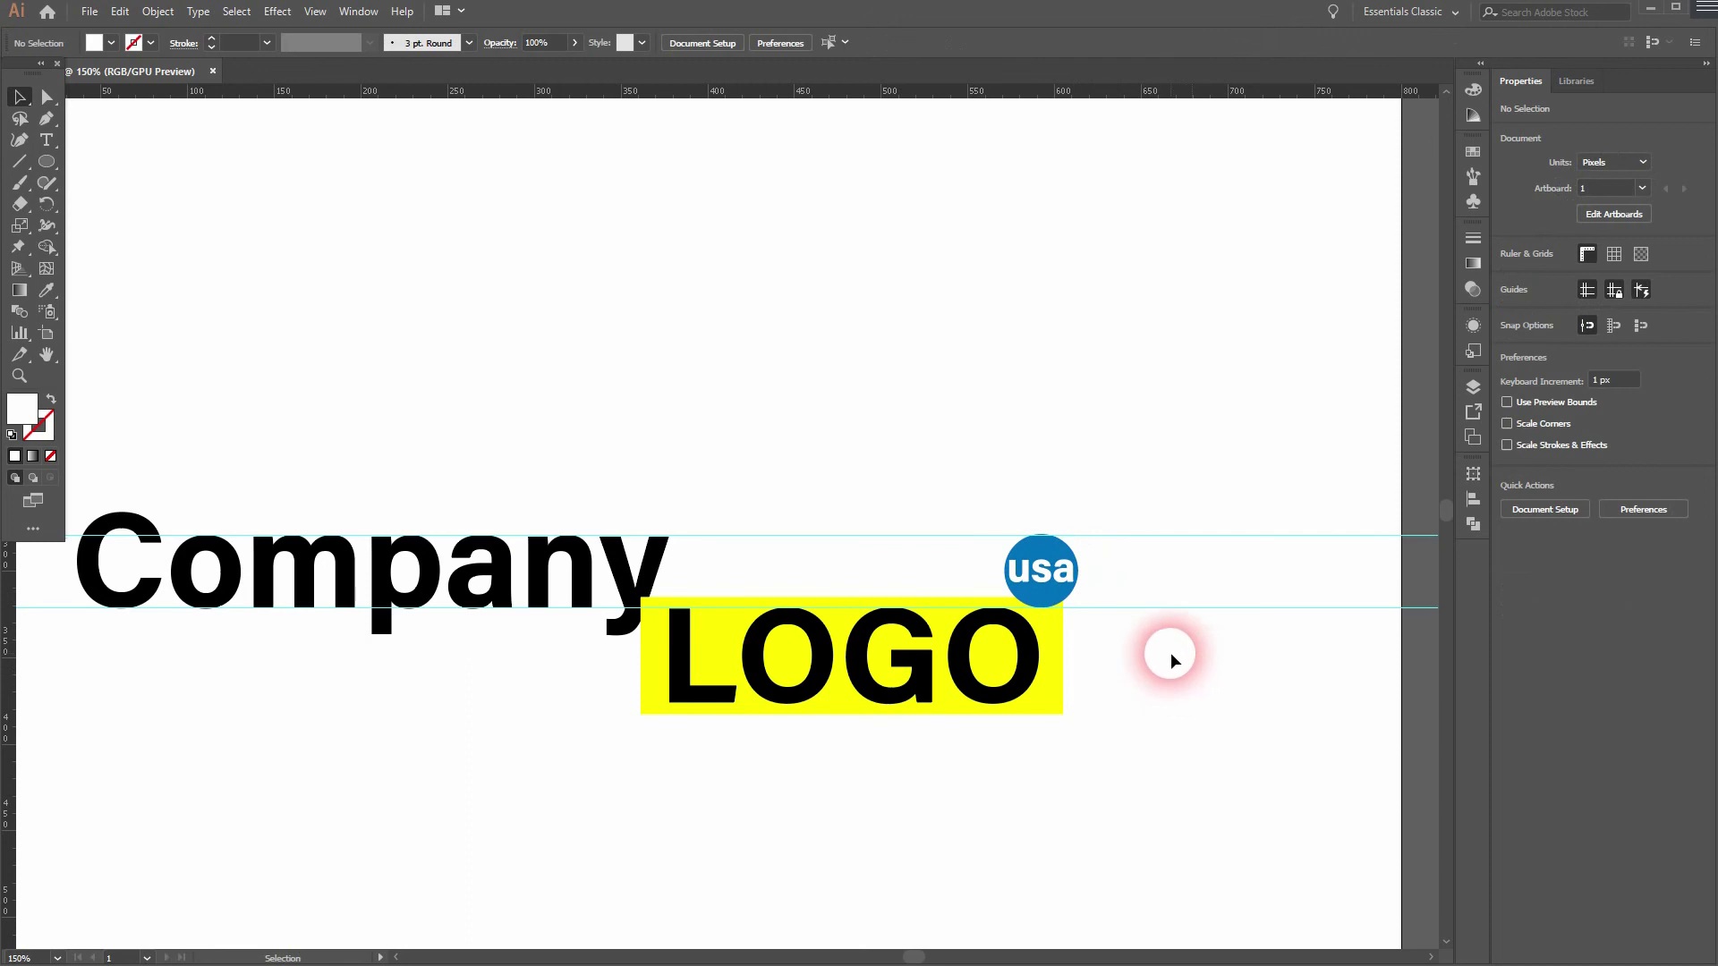
# Try enlarging the blue circle on its own, then undo the change.
pyautogui.scroll(-1, 662, 608)
pyautogui.moveTo(632, 617); pyautogui.dragTo(601, 703)
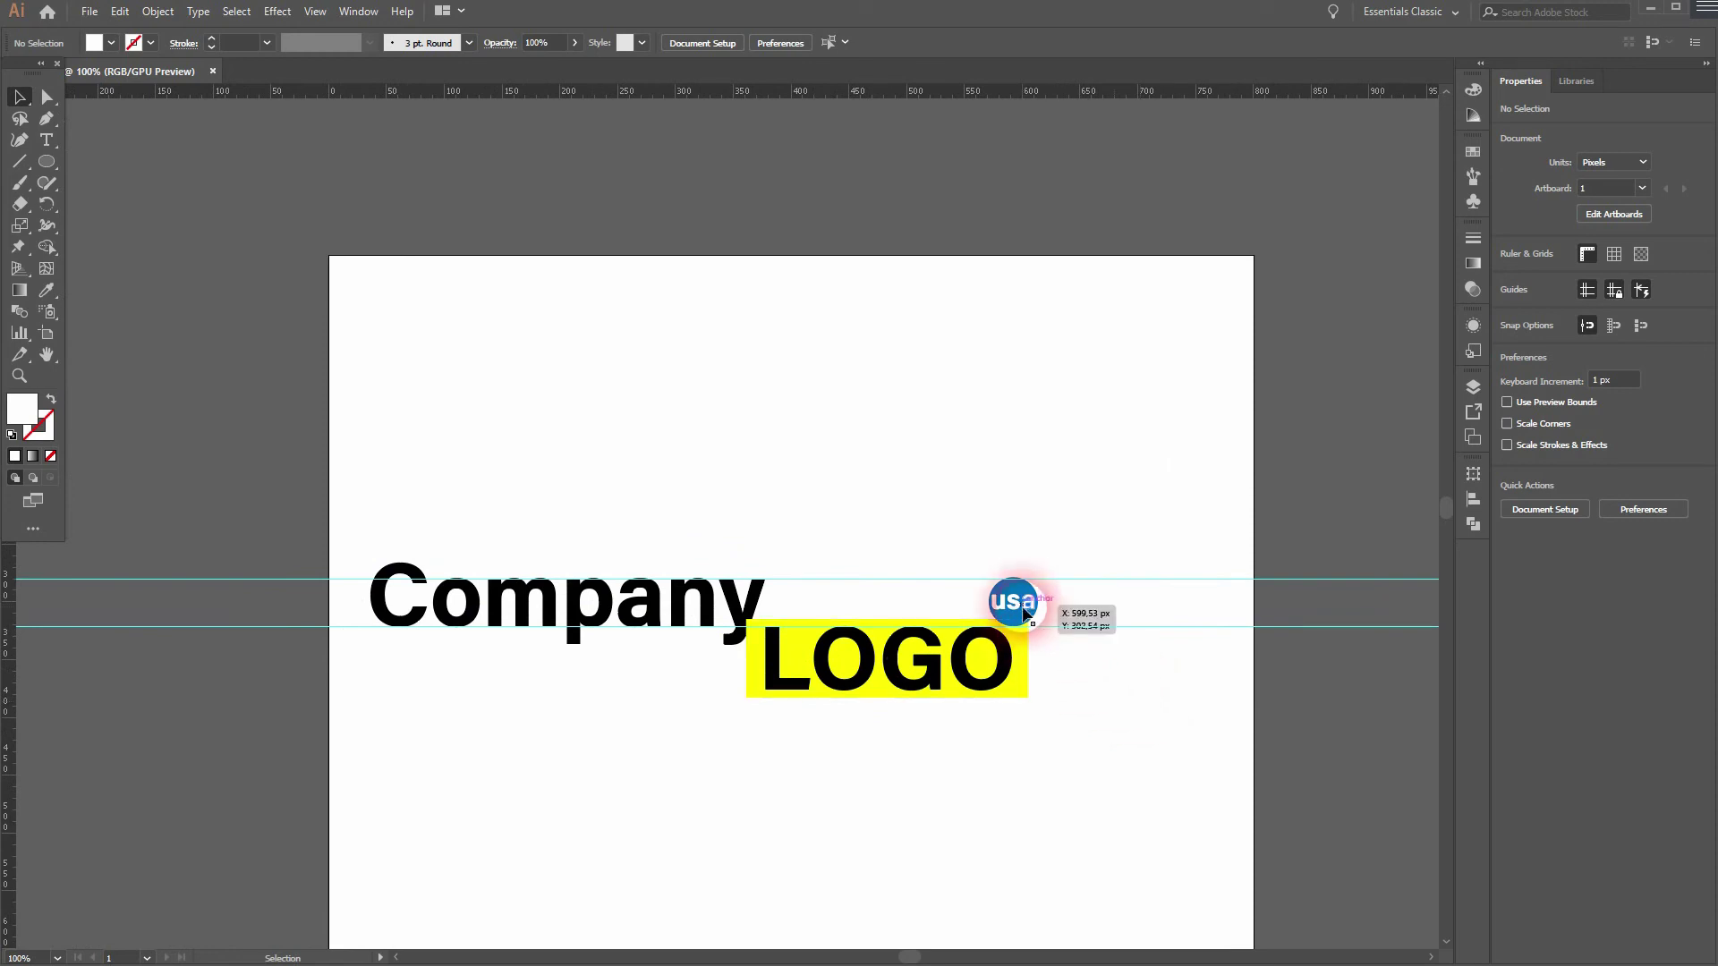
pyautogui.scroll(3, 1023, 610)
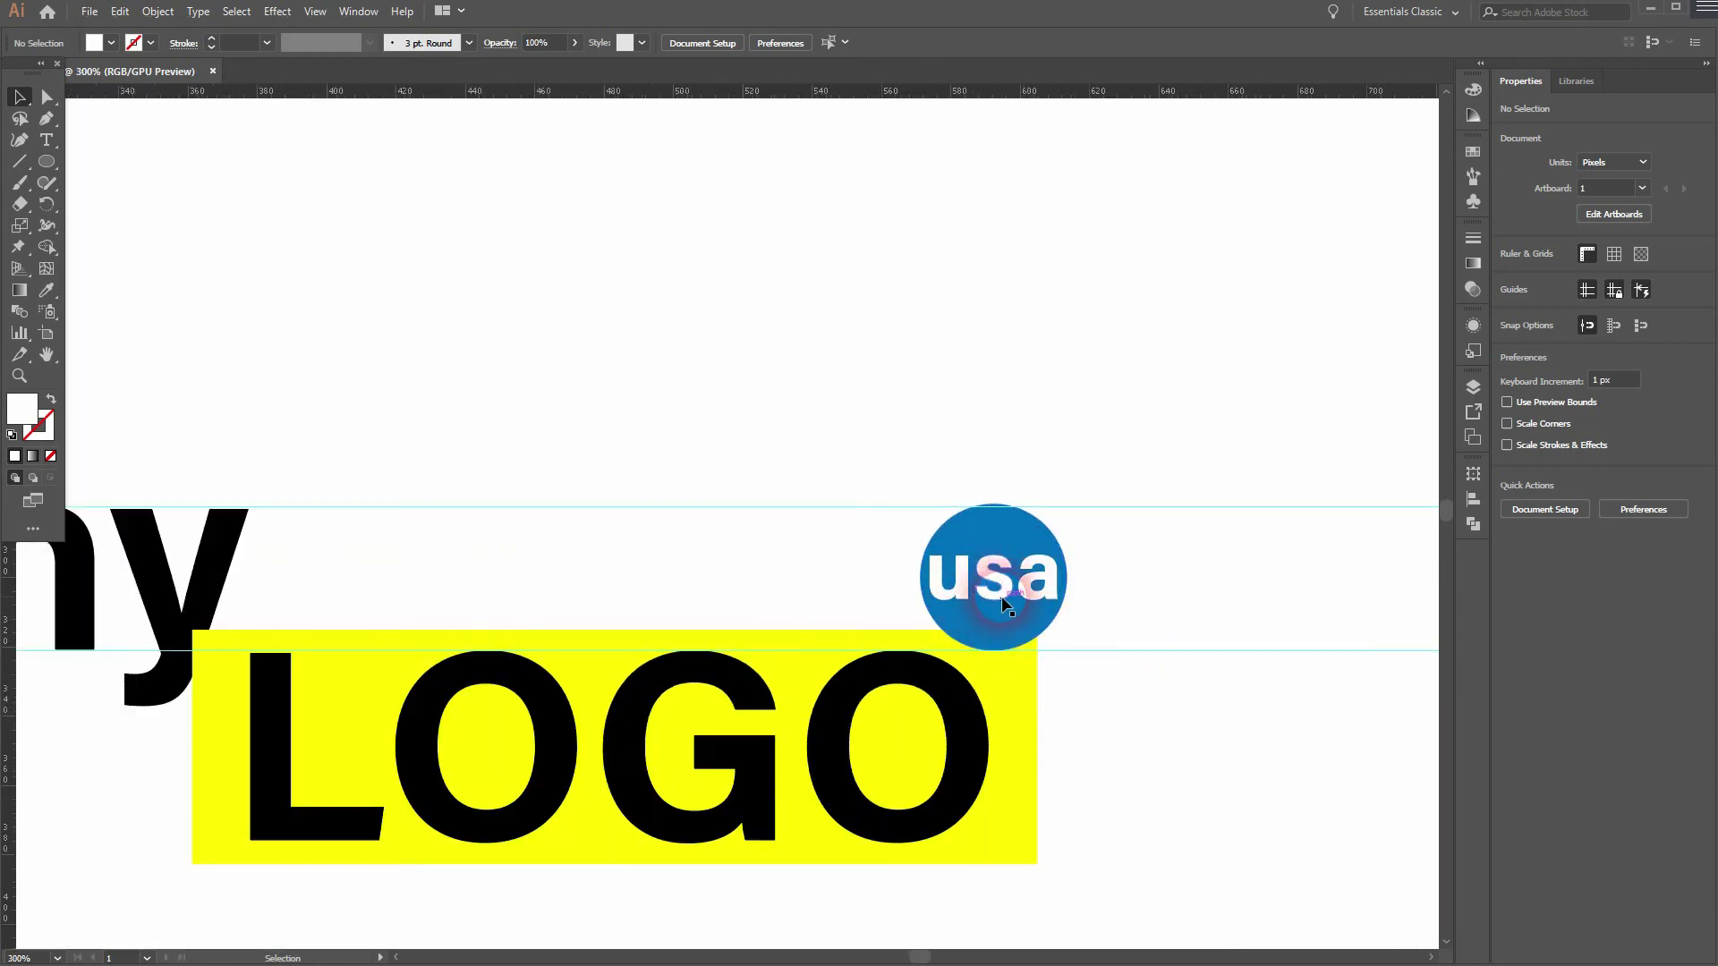
pyautogui.click(984, 635)
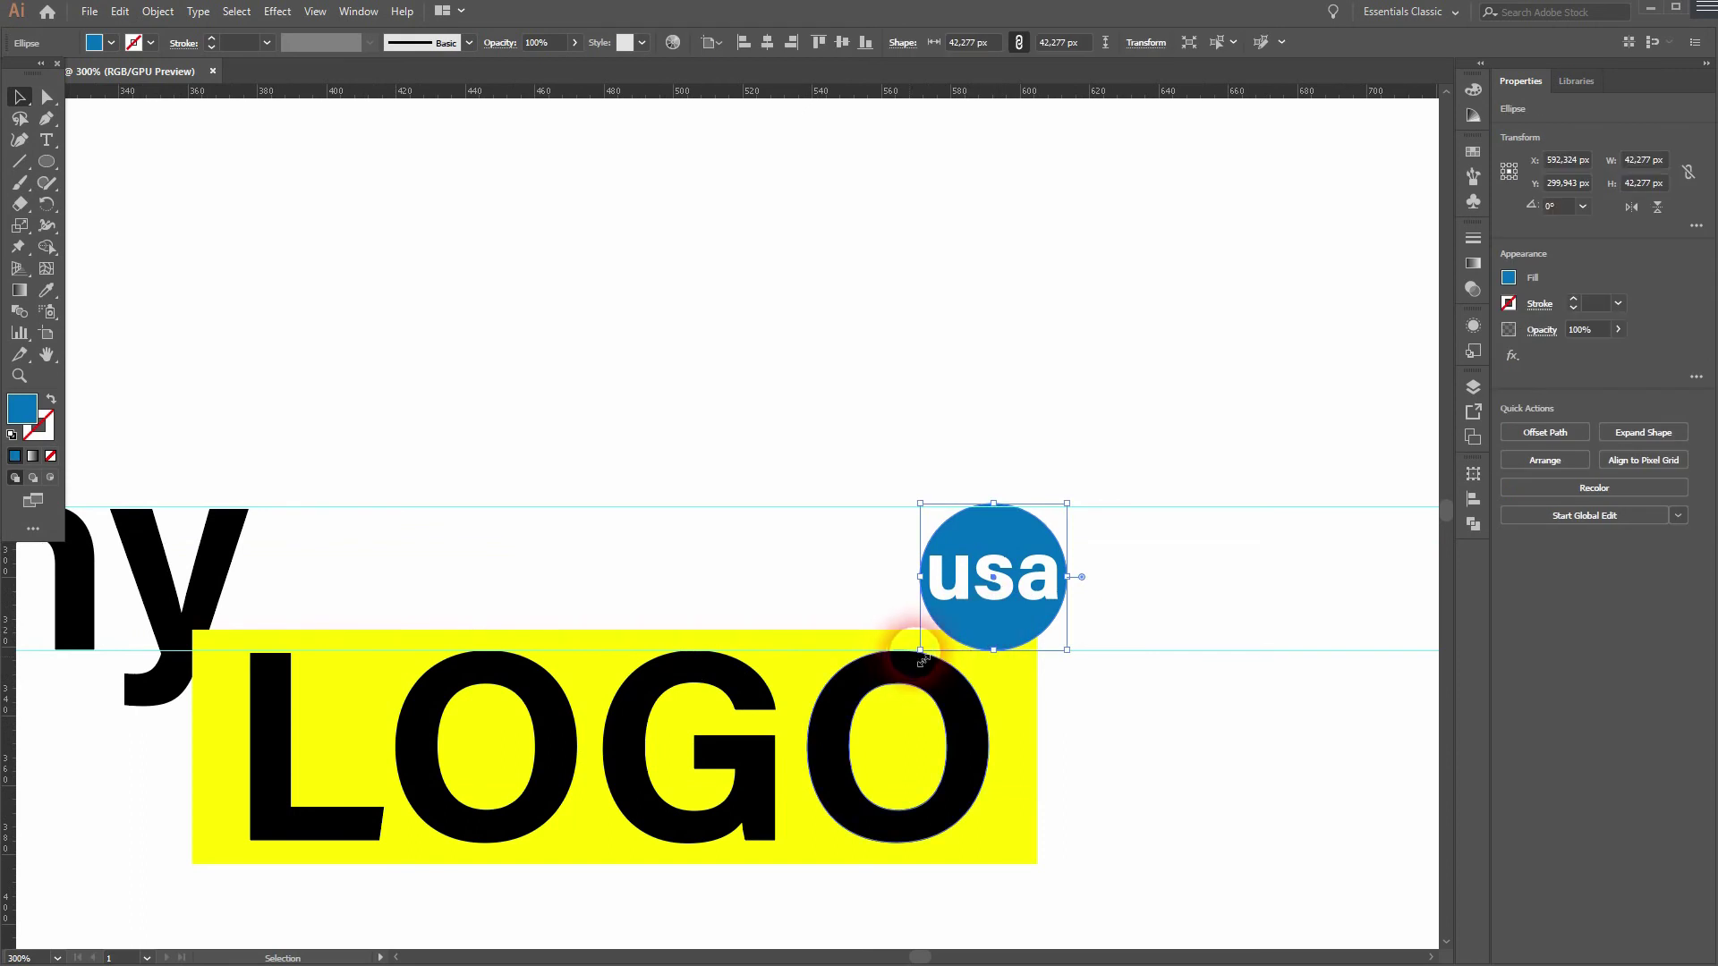
pyautogui.moveTo(919, 651); pyautogui.dragTo(831, 727)
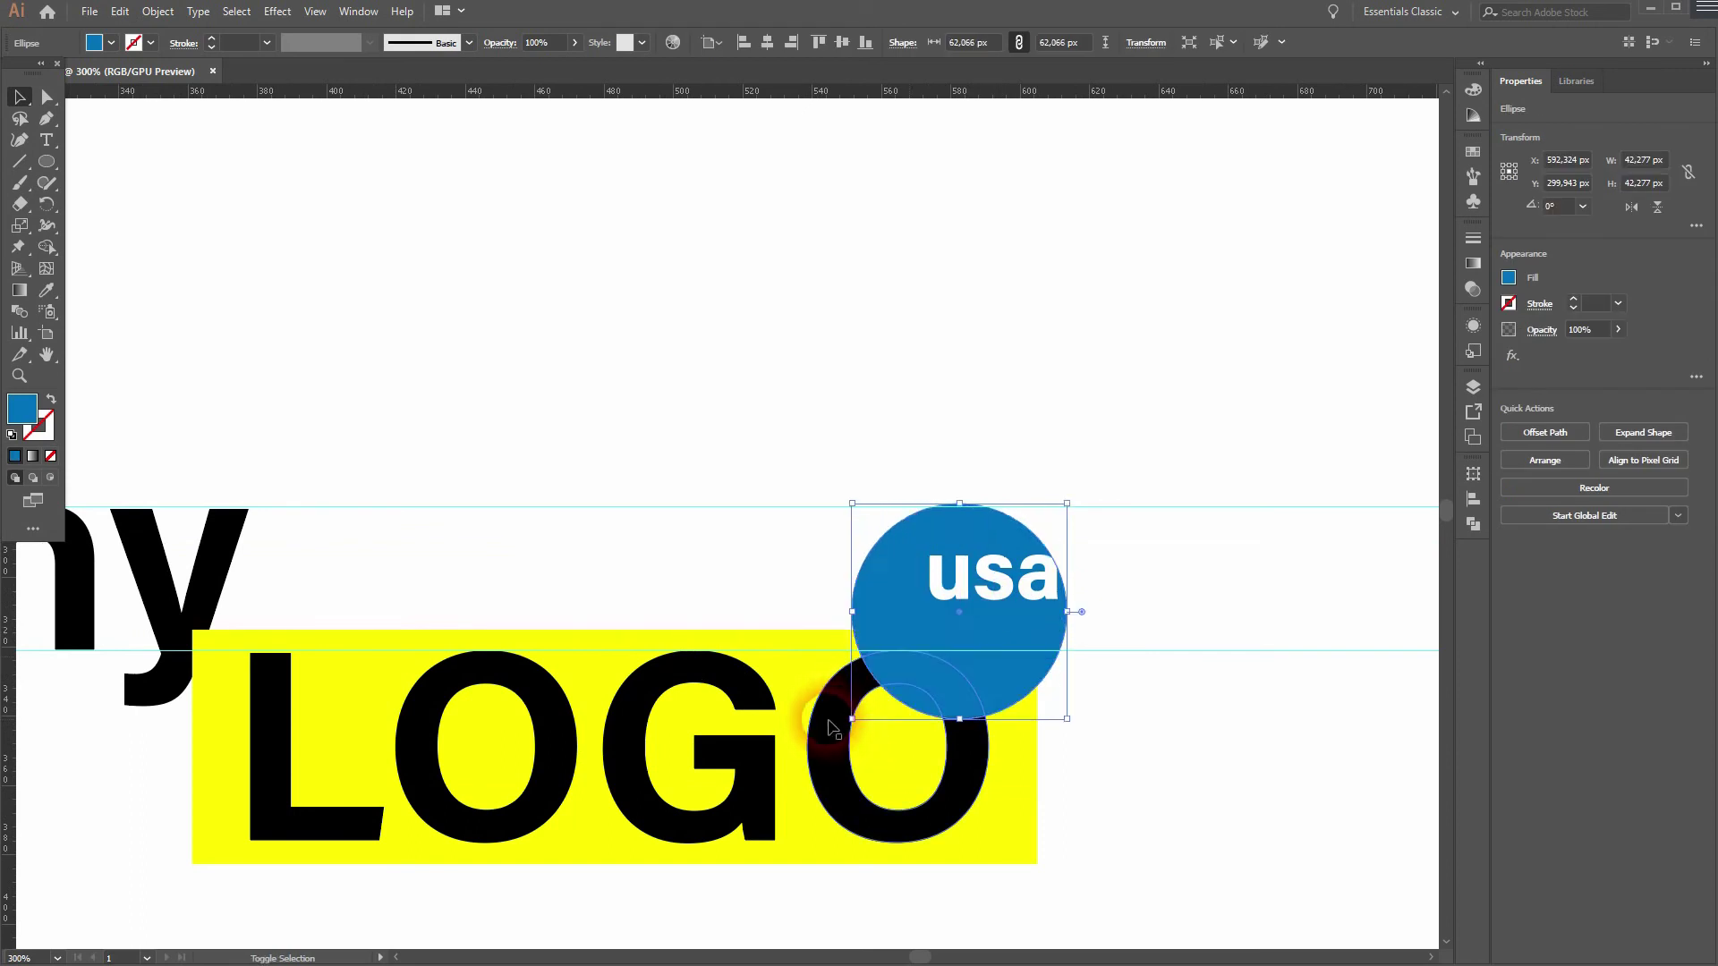
pyautogui.hotkey('ctrl', 'z')
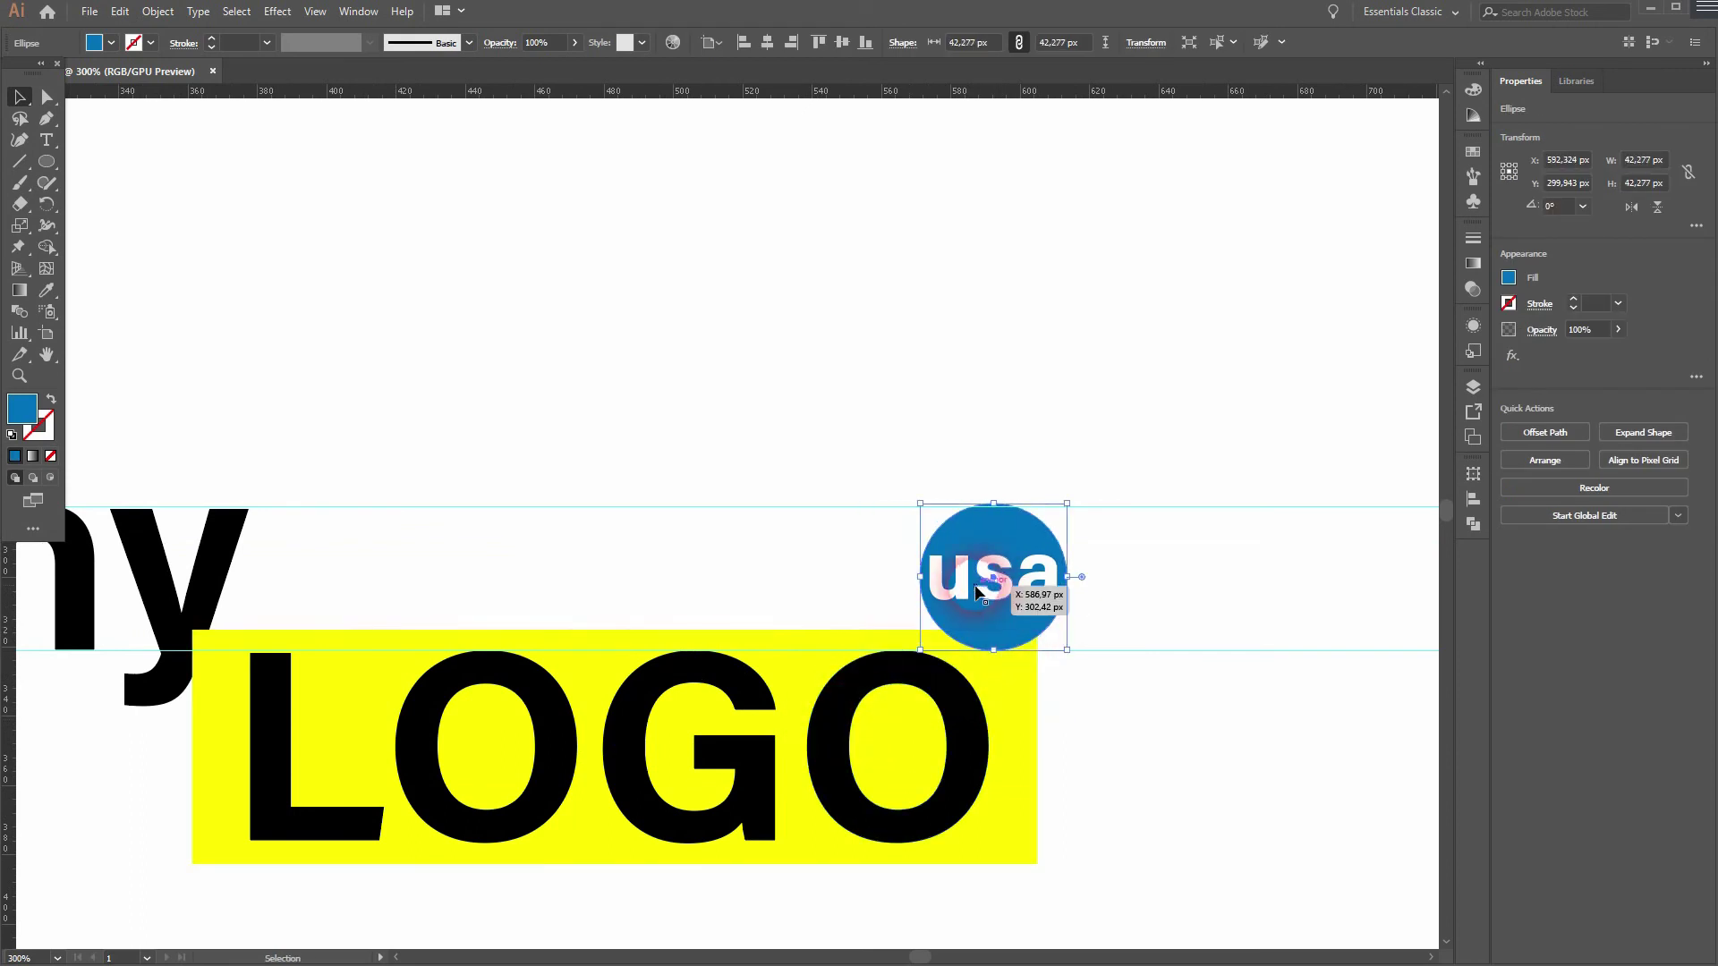
# Group the usa outlines with the blue circle and enlarge the grouped badge.
pyautogui.keyDown('shift'); pyautogui.click(926, 579); pyautogui.keyUp('shift')
pyautogui.rightClick(987, 540)
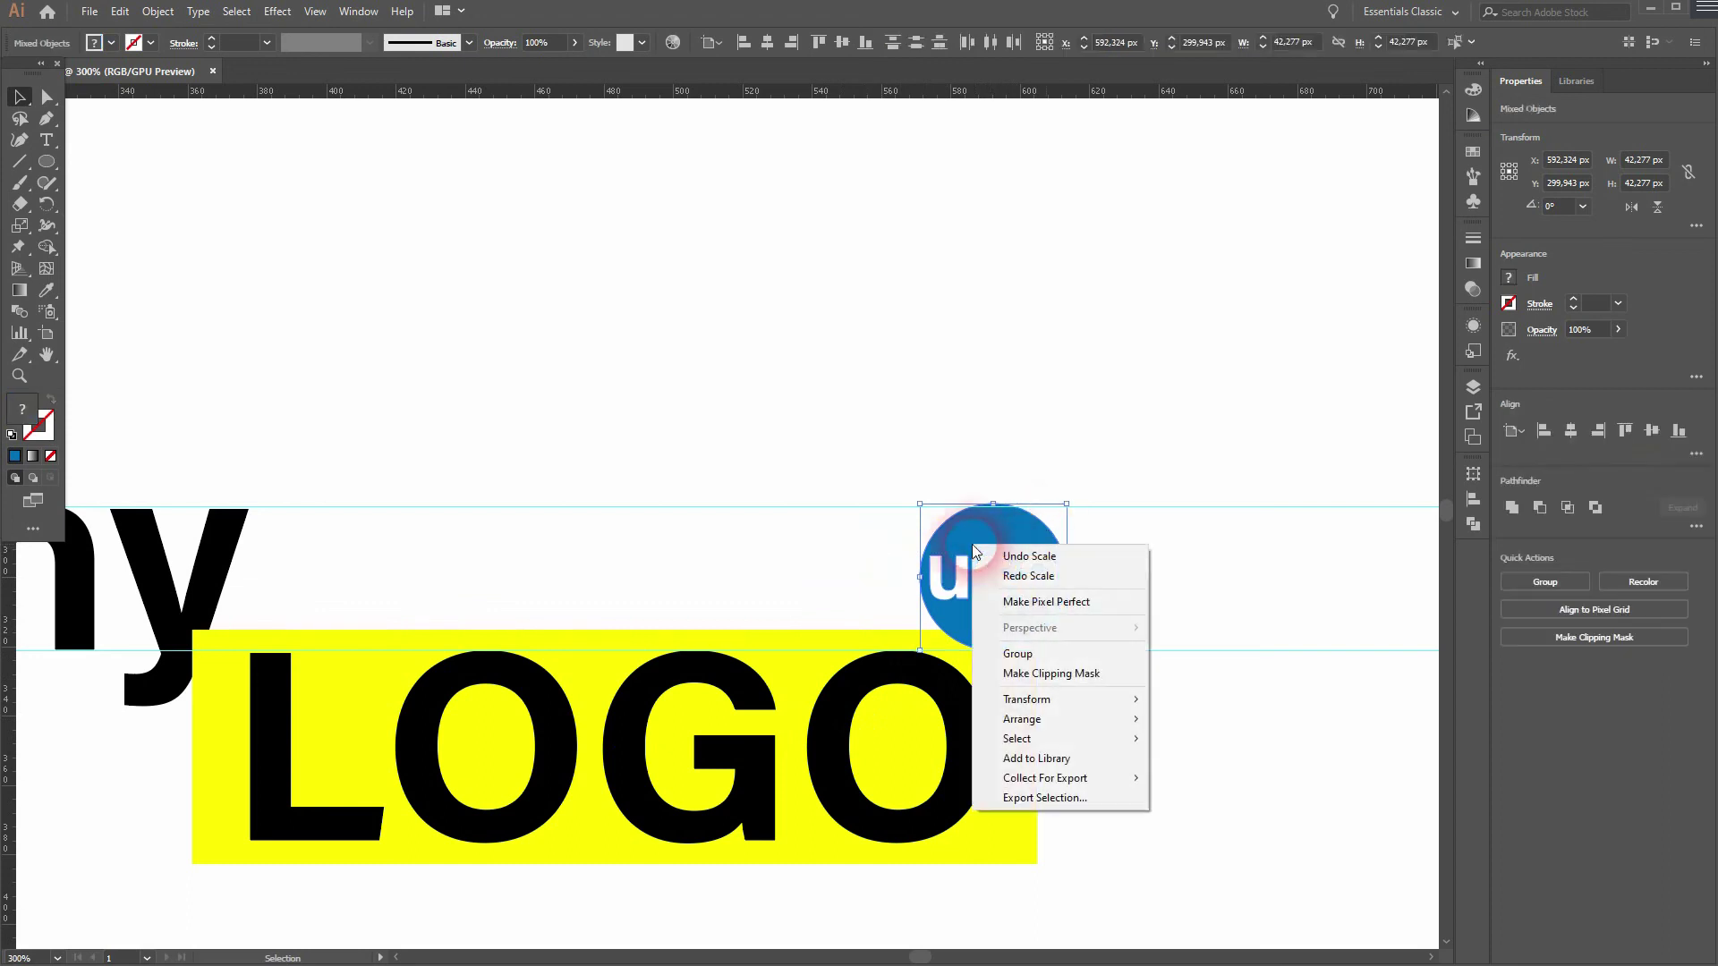
pyautogui.click(1073, 653)
pyautogui.moveTo(920, 650); pyautogui.dragTo(817, 735)
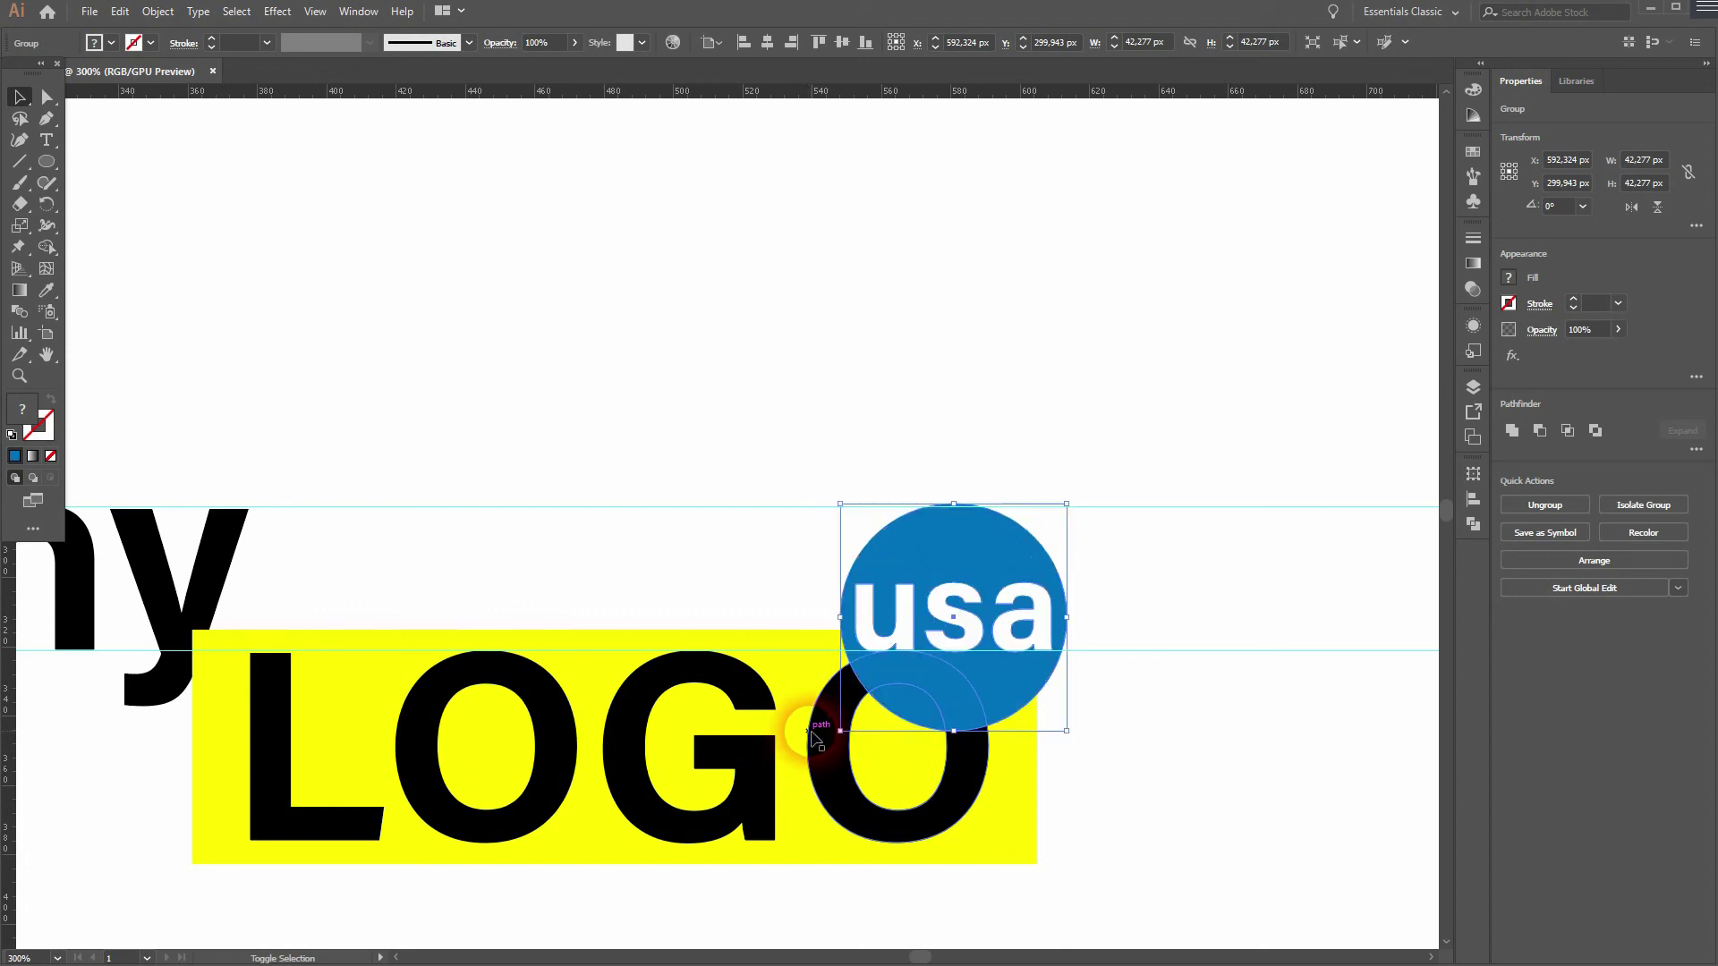
pyautogui.scroll(-2, 1163, 711)
pyautogui.click(1214, 762)
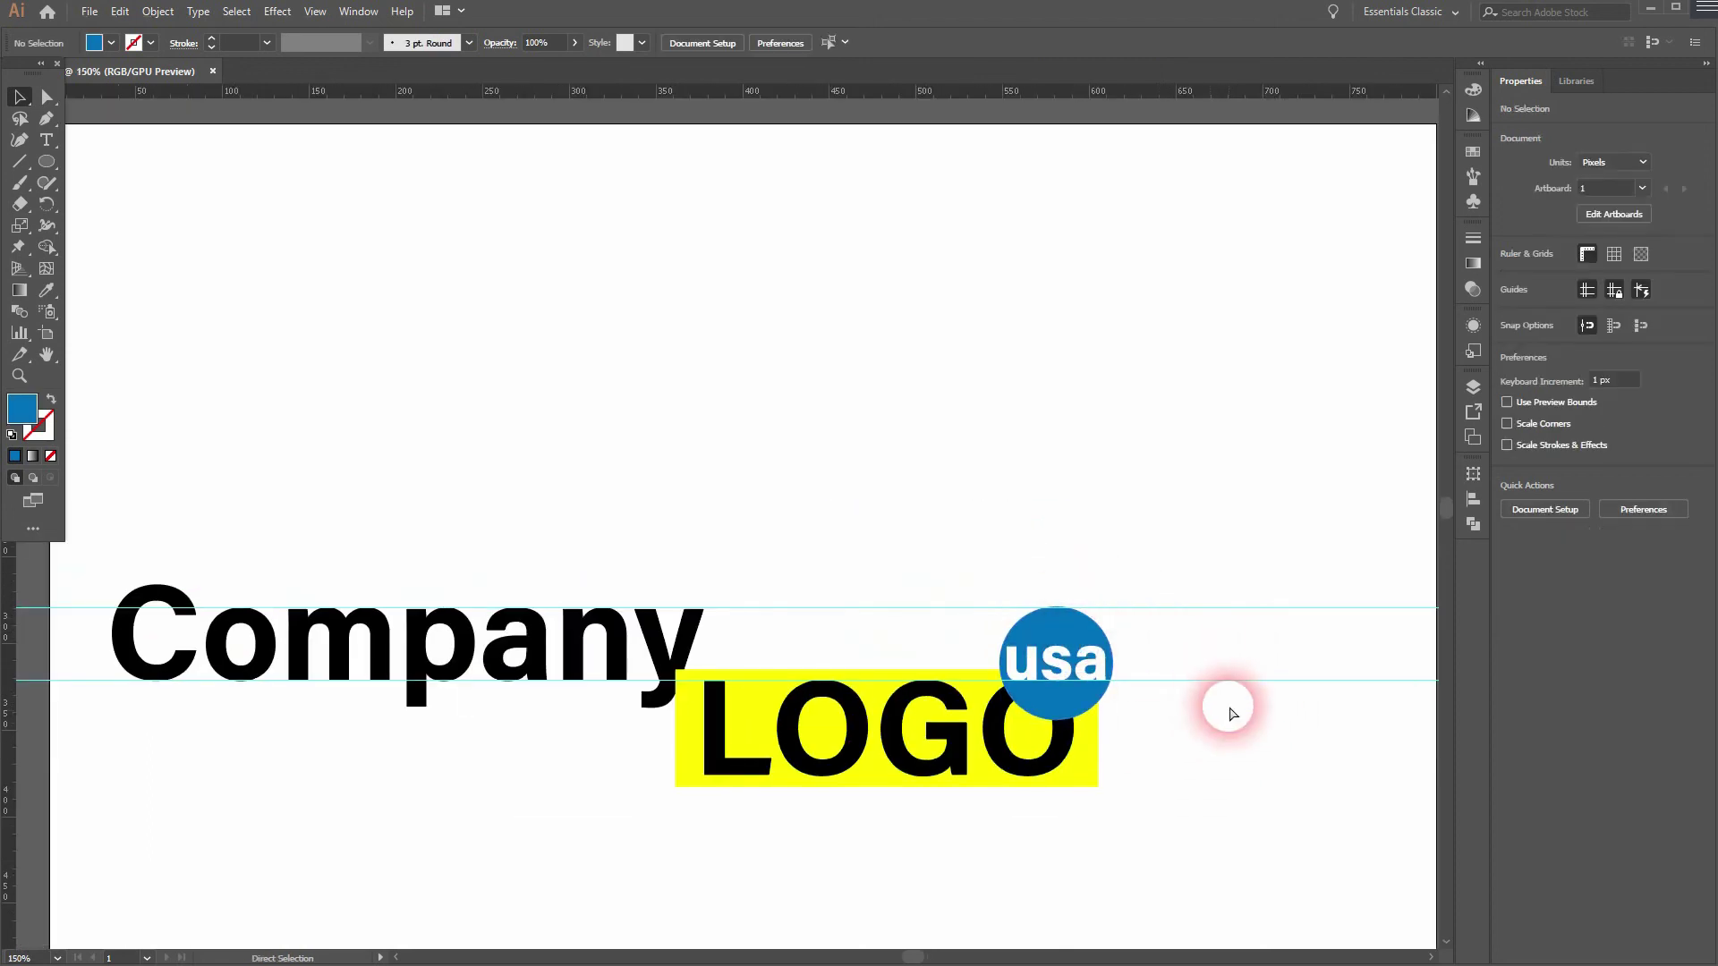
# Undo the badge enlargement and nudge the usa badge right to X 602.324 px.
pyautogui.hotkey('ctrl', 'z')
pyautogui.click(1184, 725)
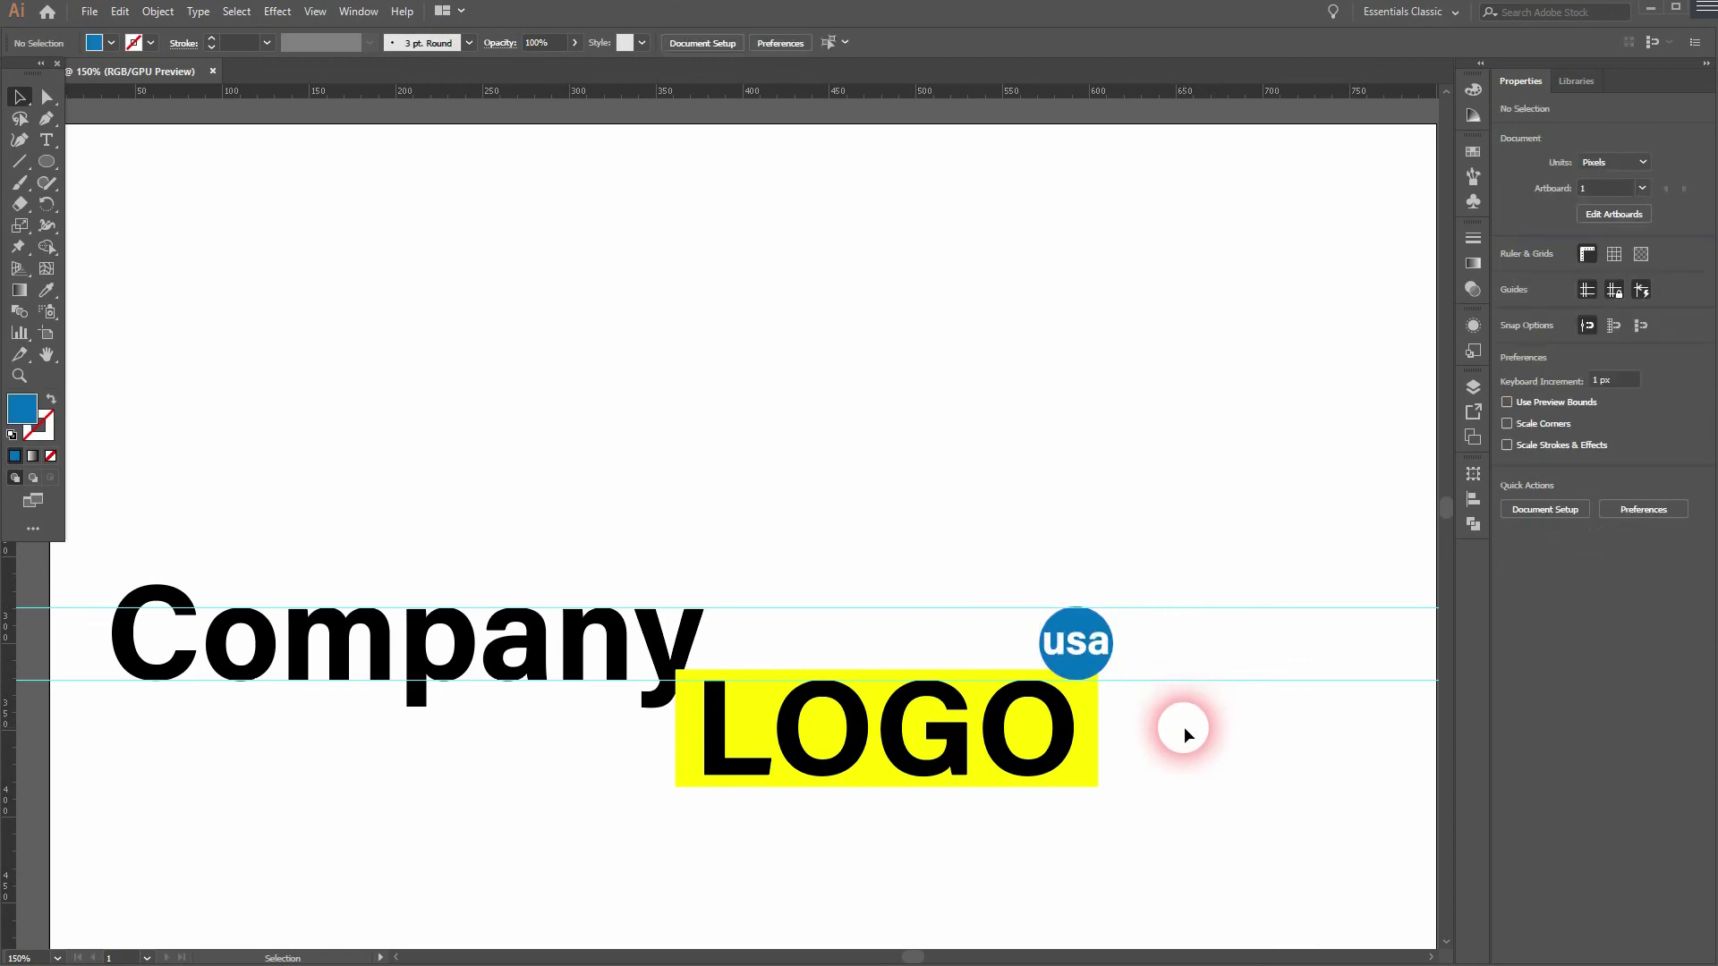
pyautogui.click(1069, 628)
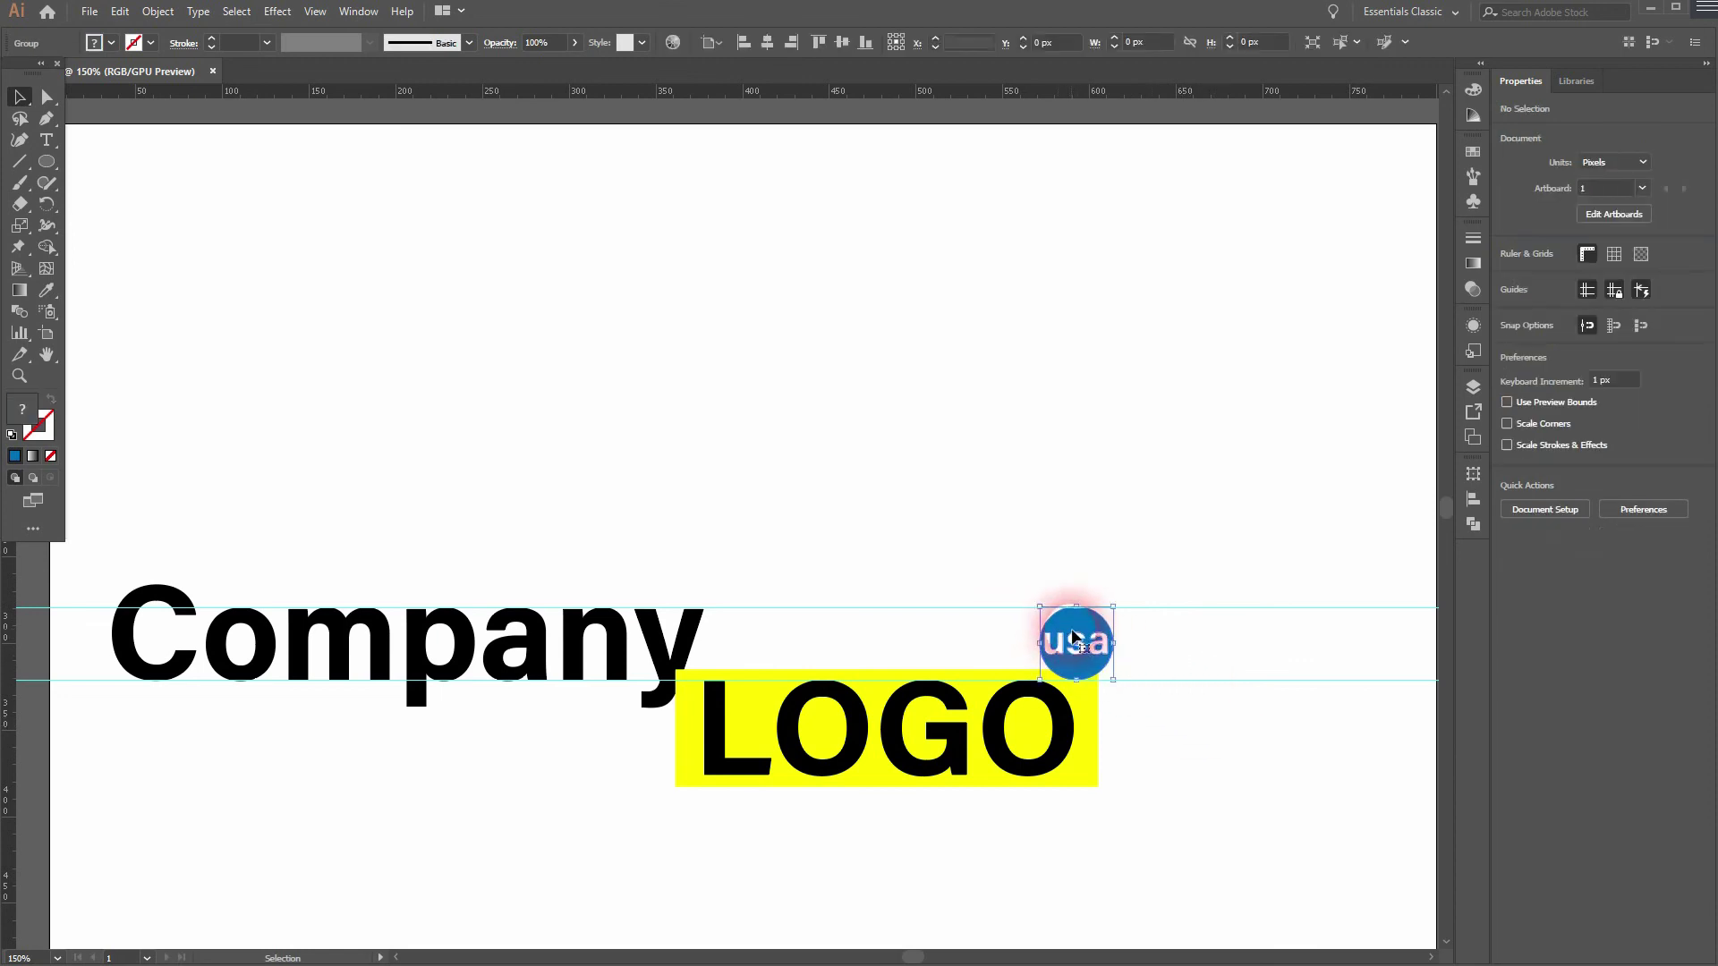
pyautogui.press('Right')
pyautogui.press('Right')
pyautogui.press('Right')
pyautogui.press('Right')
pyautogui.press('Right')
pyautogui.press('Right')
pyautogui.press('Right')
pyautogui.press('Right')
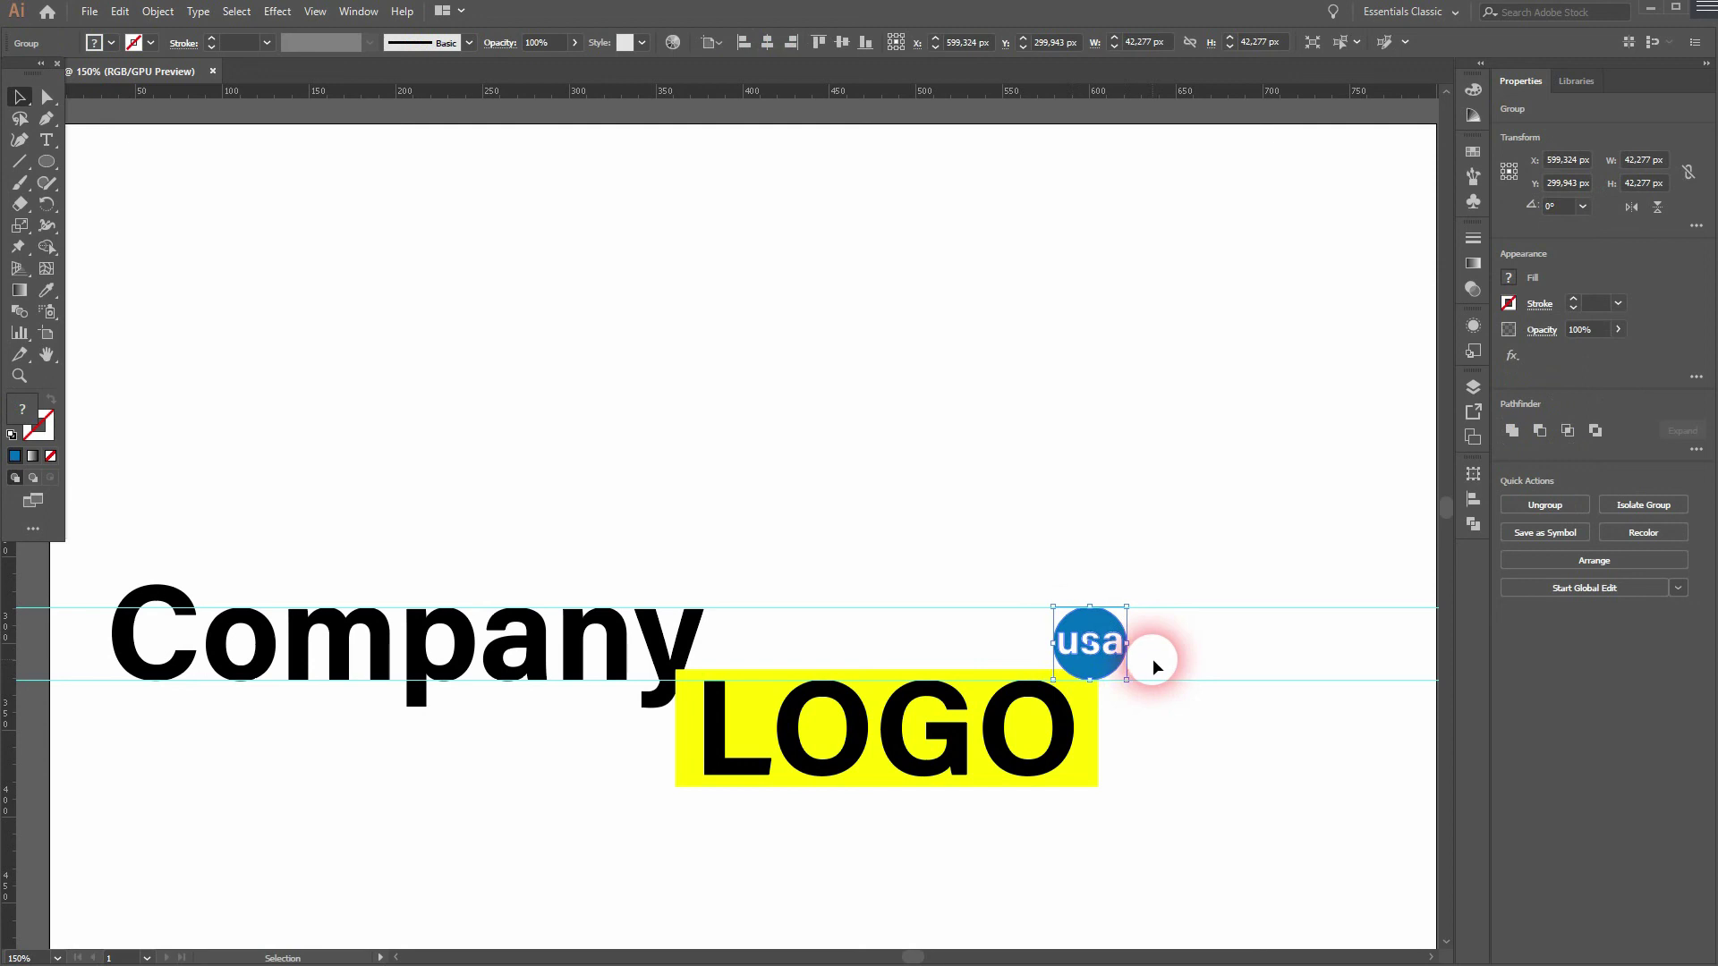
pyautogui.press('Right')
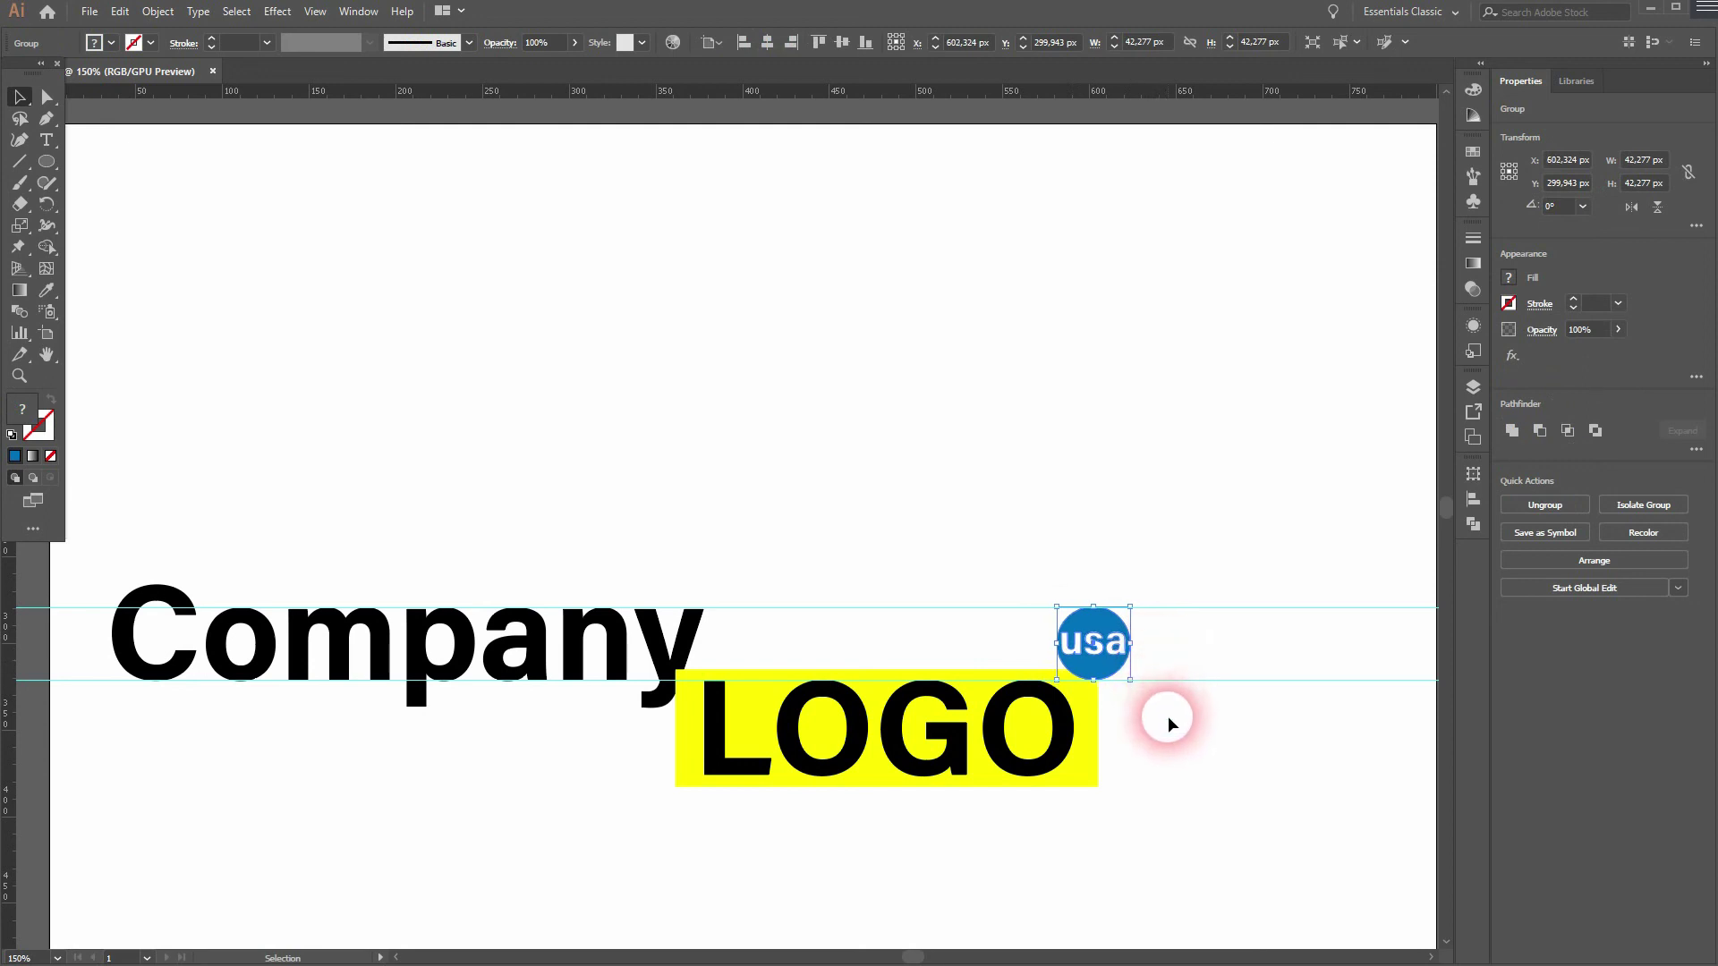
pyautogui.click(1168, 716)
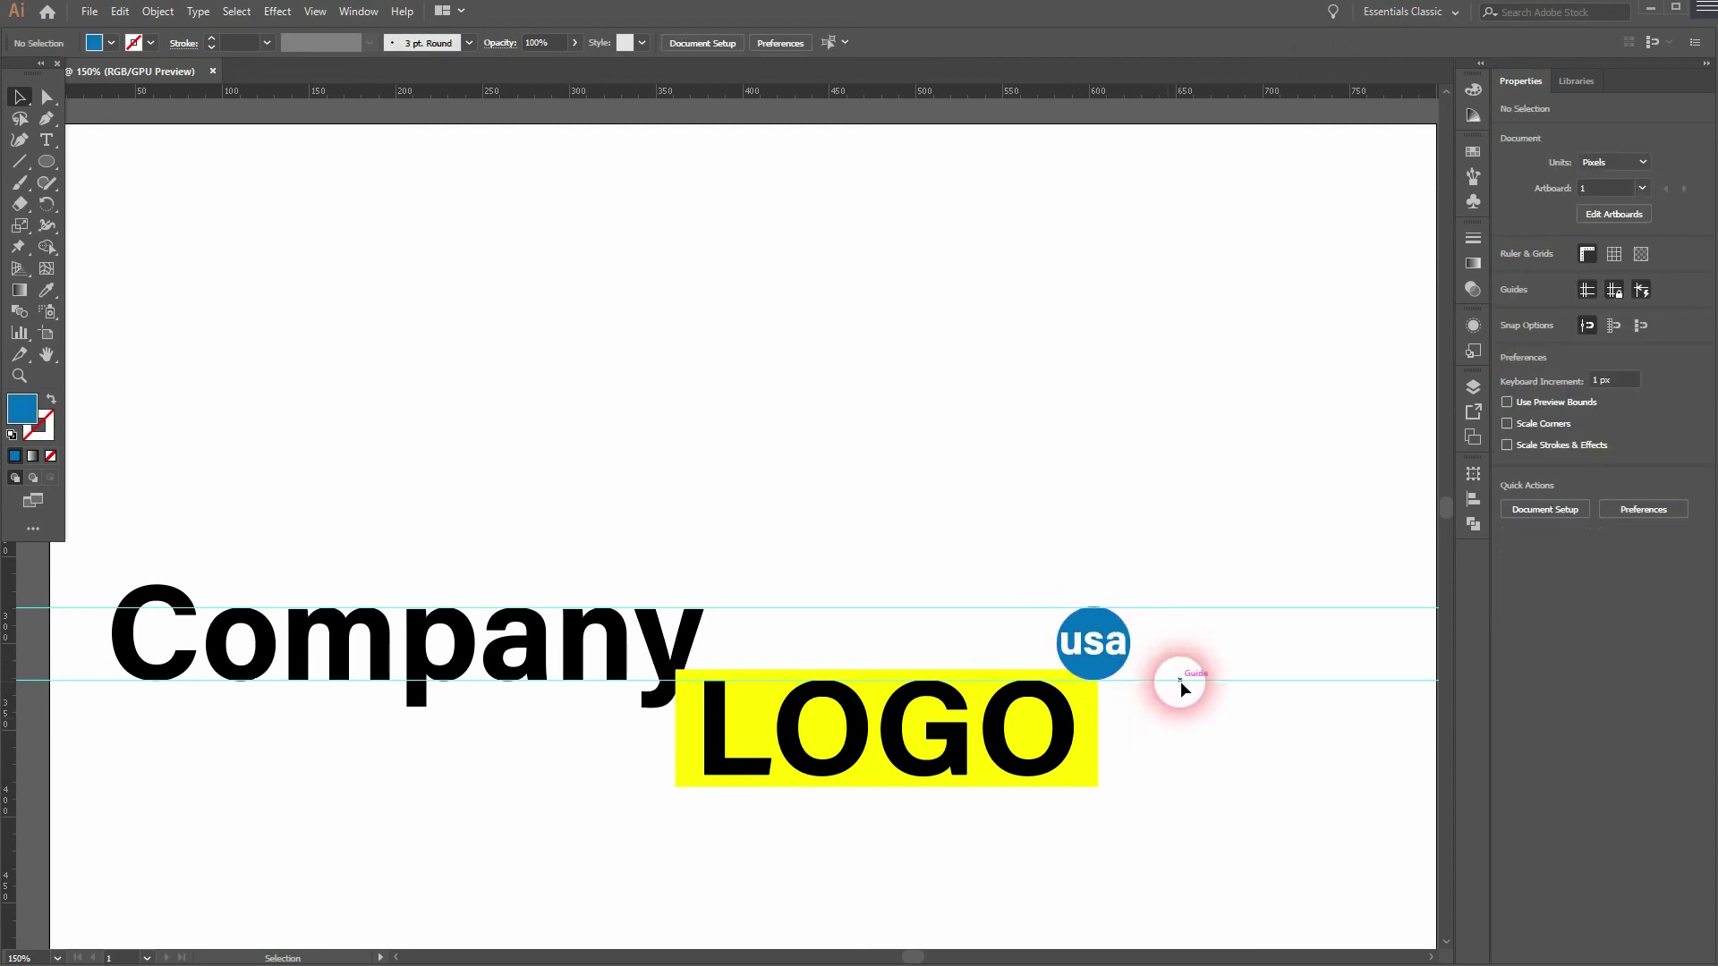
# Fit the artboard to the window and hide the rulers.
pyautogui.scroll(-1, 1197, 707)
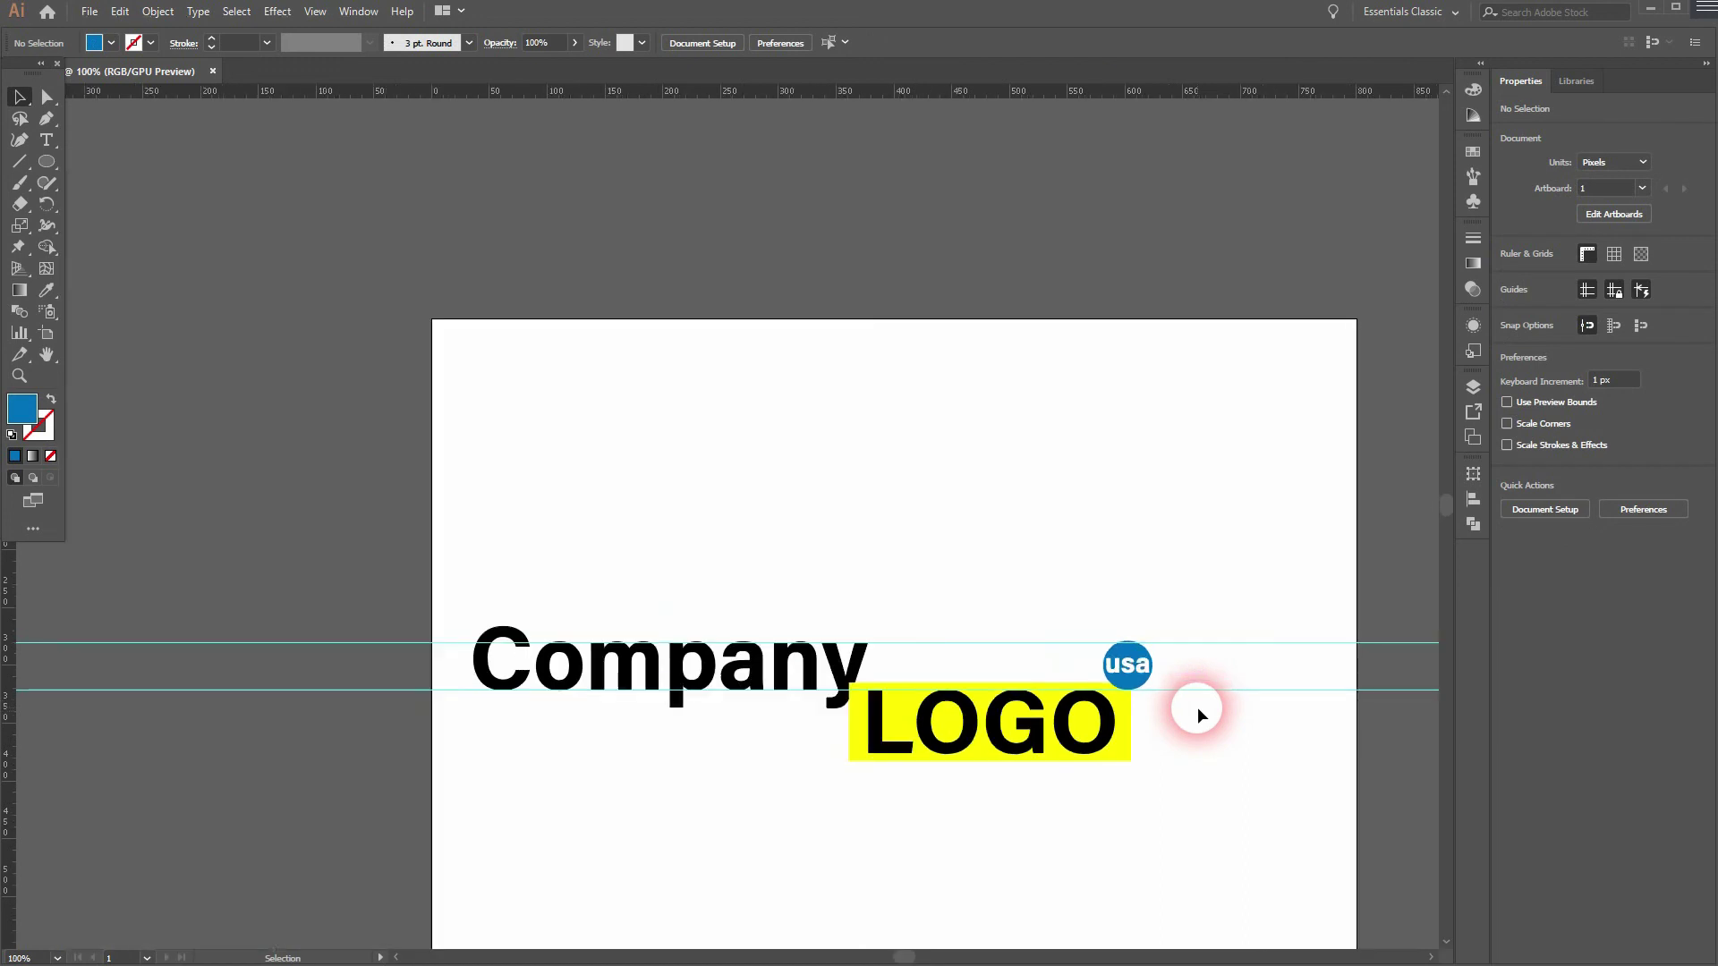
pyautogui.moveTo(955, 817); pyautogui.dragTo(897, 736)
pyautogui.hotkey('ctrl', '0')
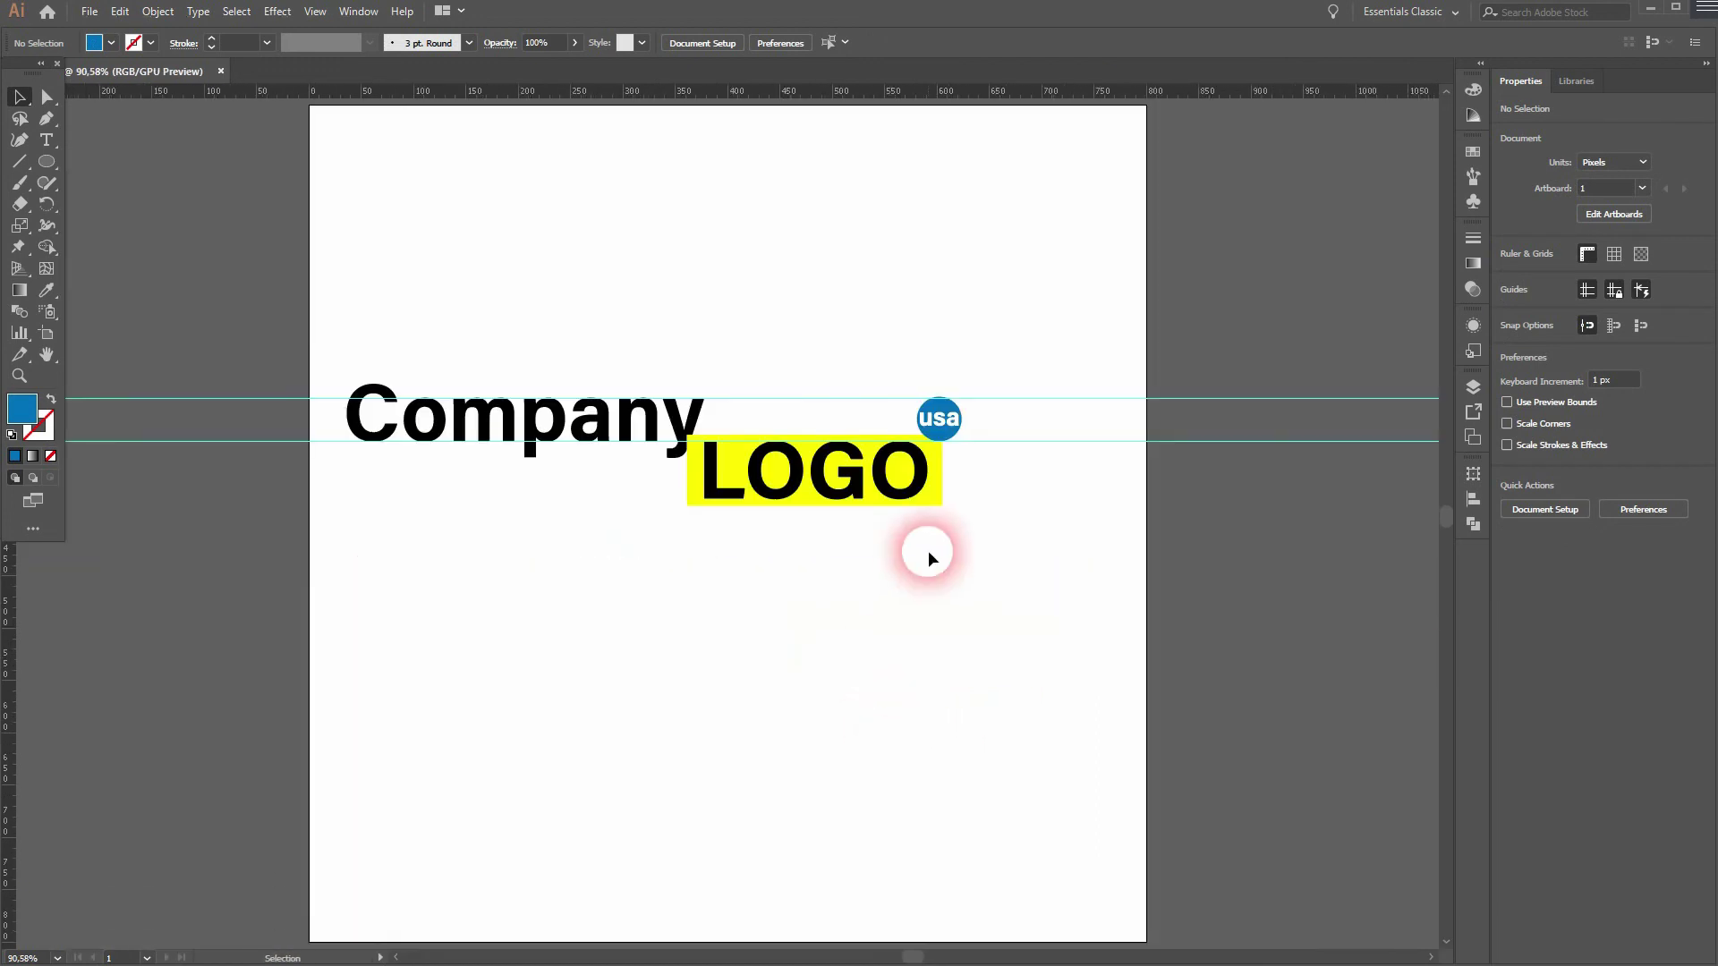
pyautogui.hotkey('ctrl', 'r')
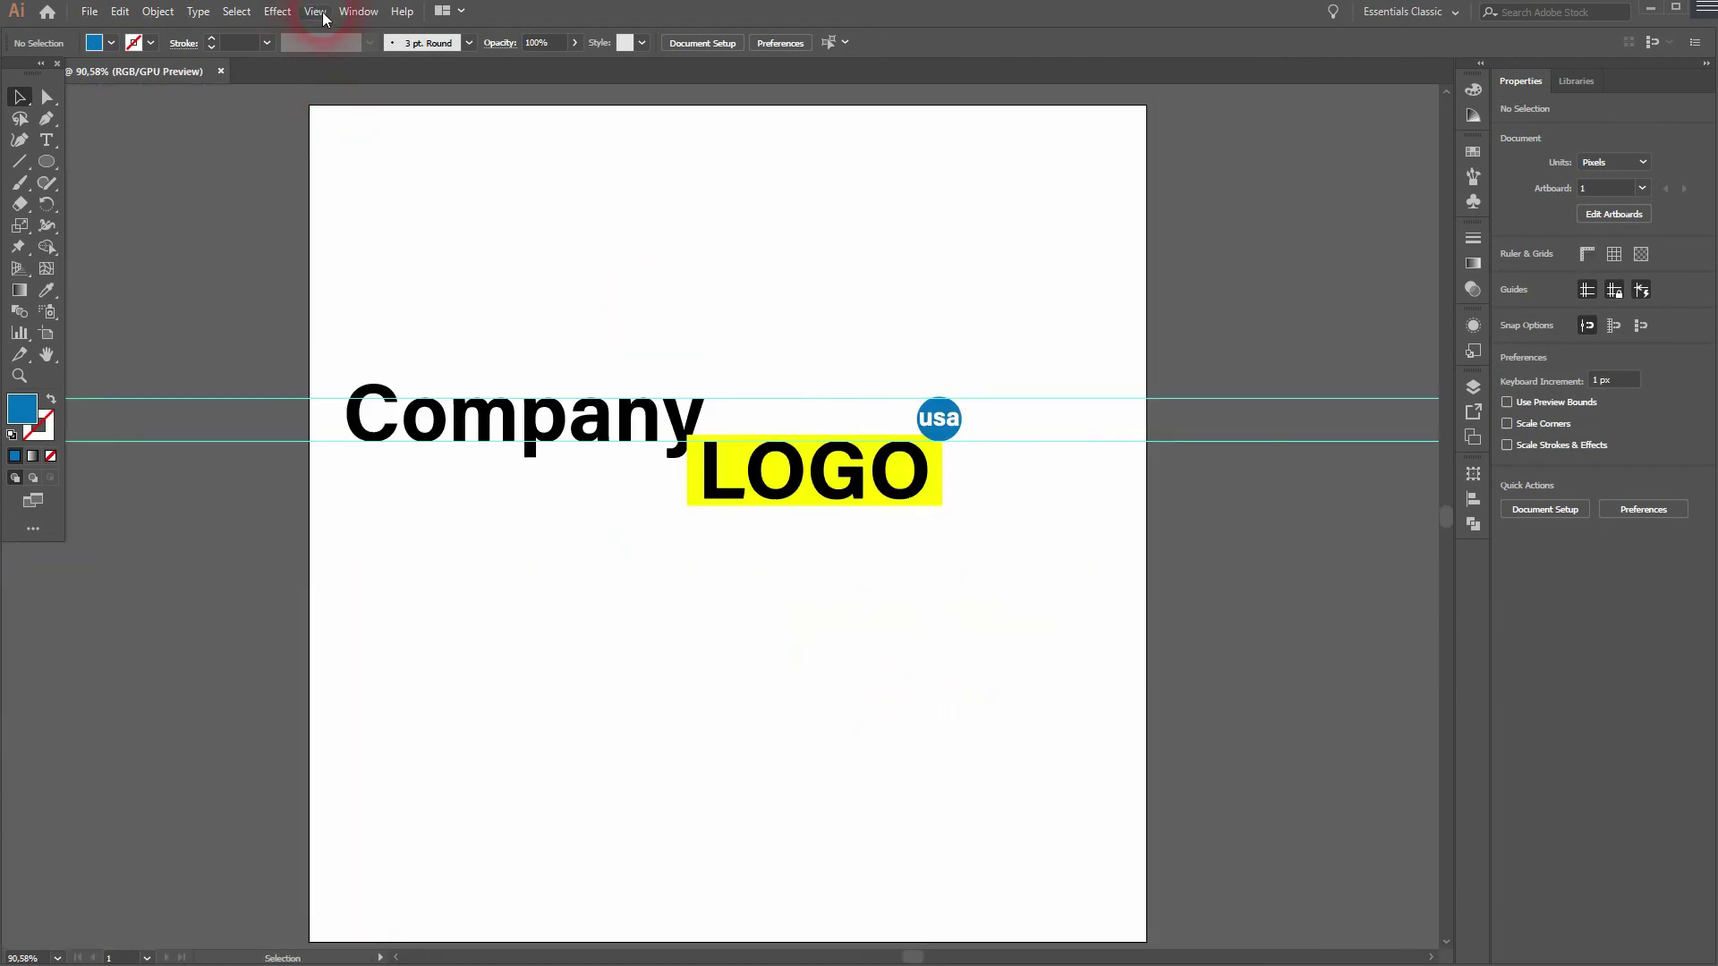